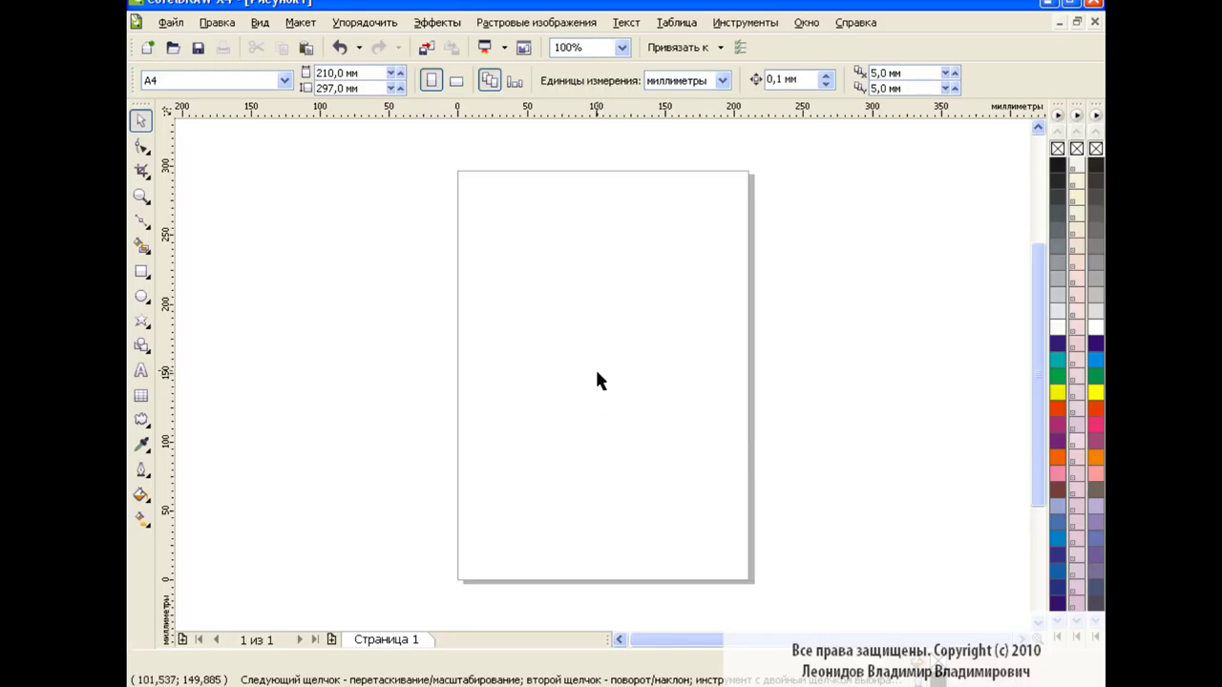
Step: Draw a square on the page and push/pull it from the centre into a four-petal flower
left_click(142, 271)
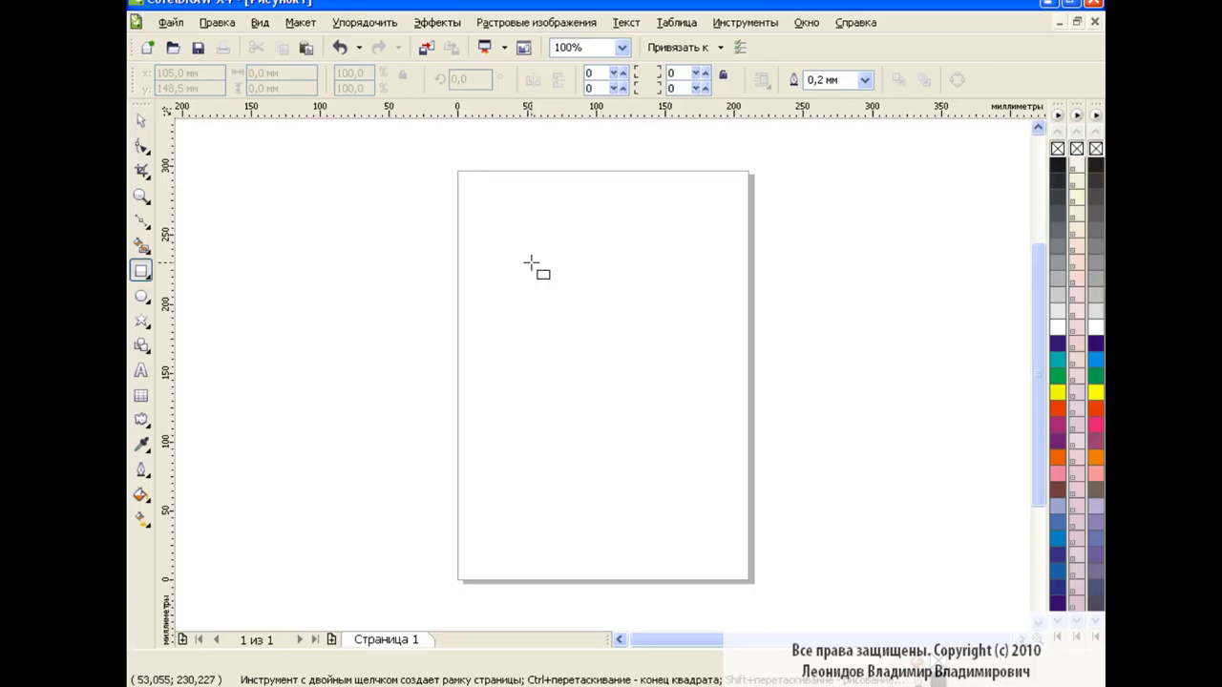
mouse_move(525, 253)
left_mouse_down()
mouse_move(672, 365)
mouse_move(678, 407)
left_mouse_up()
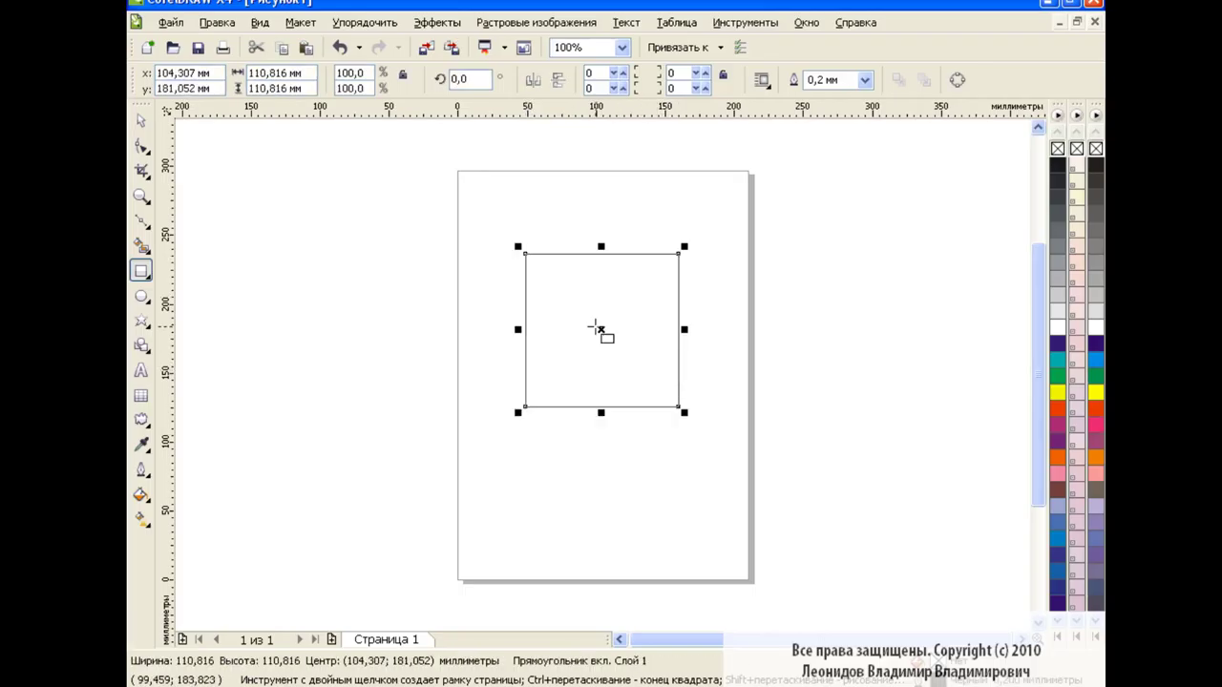
left_click(141, 422)
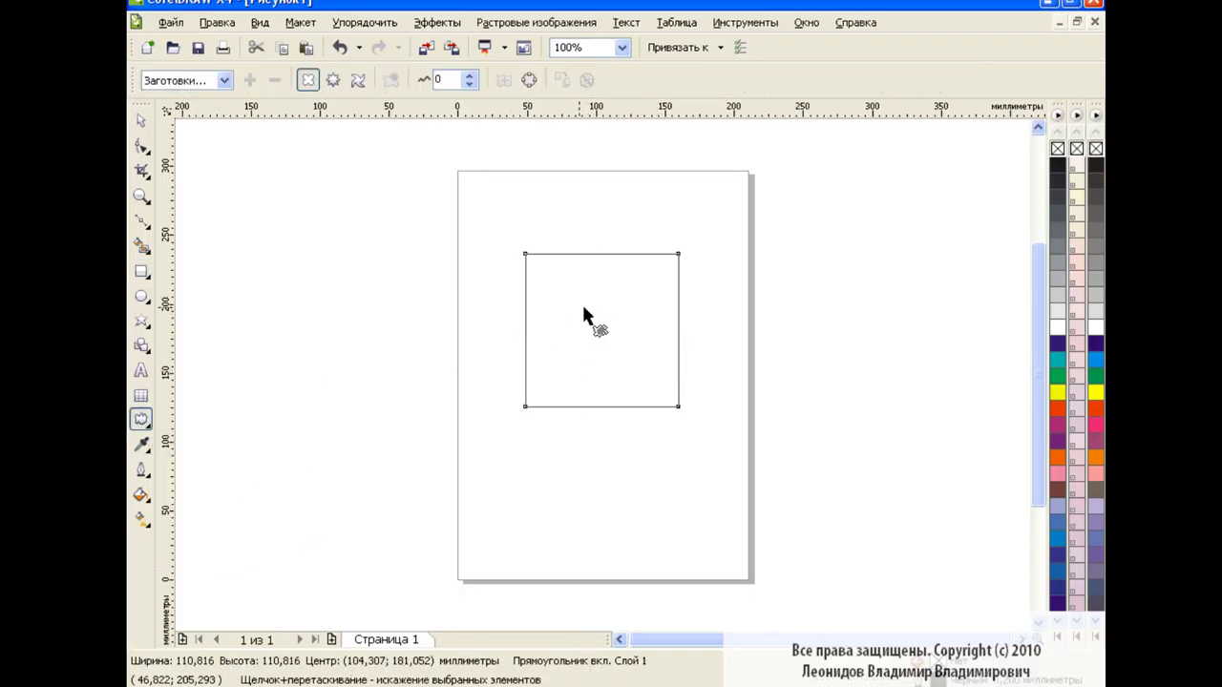
left_click_drag(579, 308, 536, 319)
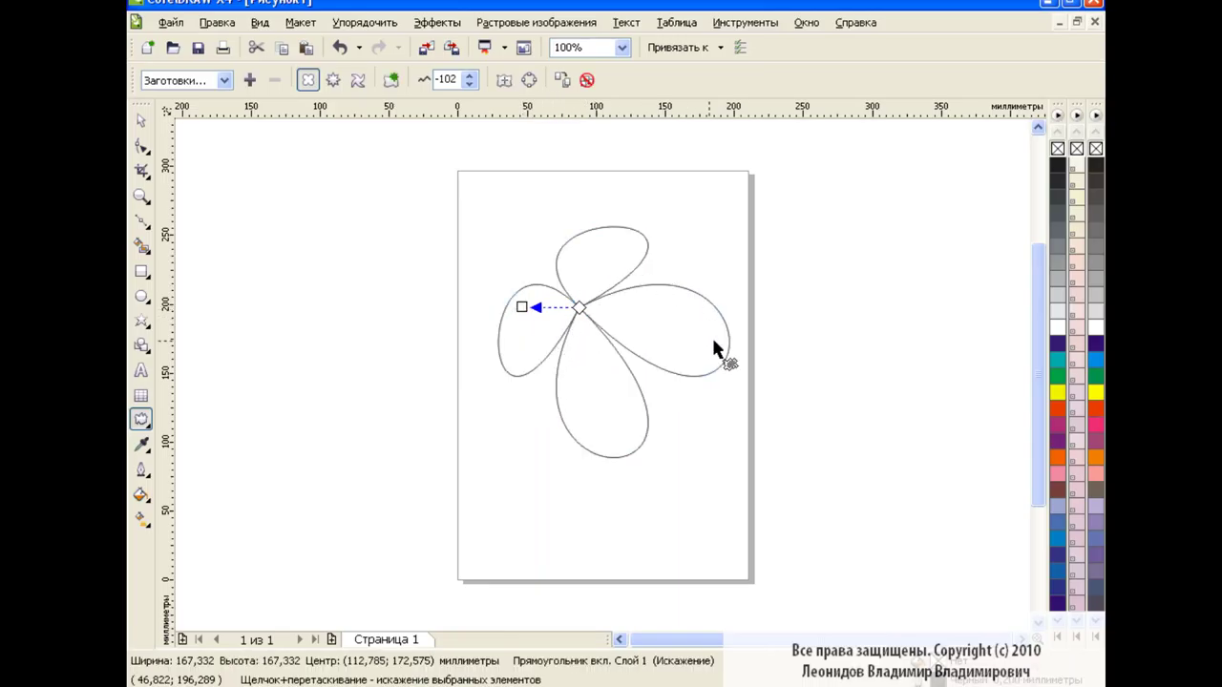
key("space")
left_click(386, 326)
Step: Re-pull the distortion to refine the petals to a flower about 160.7 mm across
left_click(570, 303)
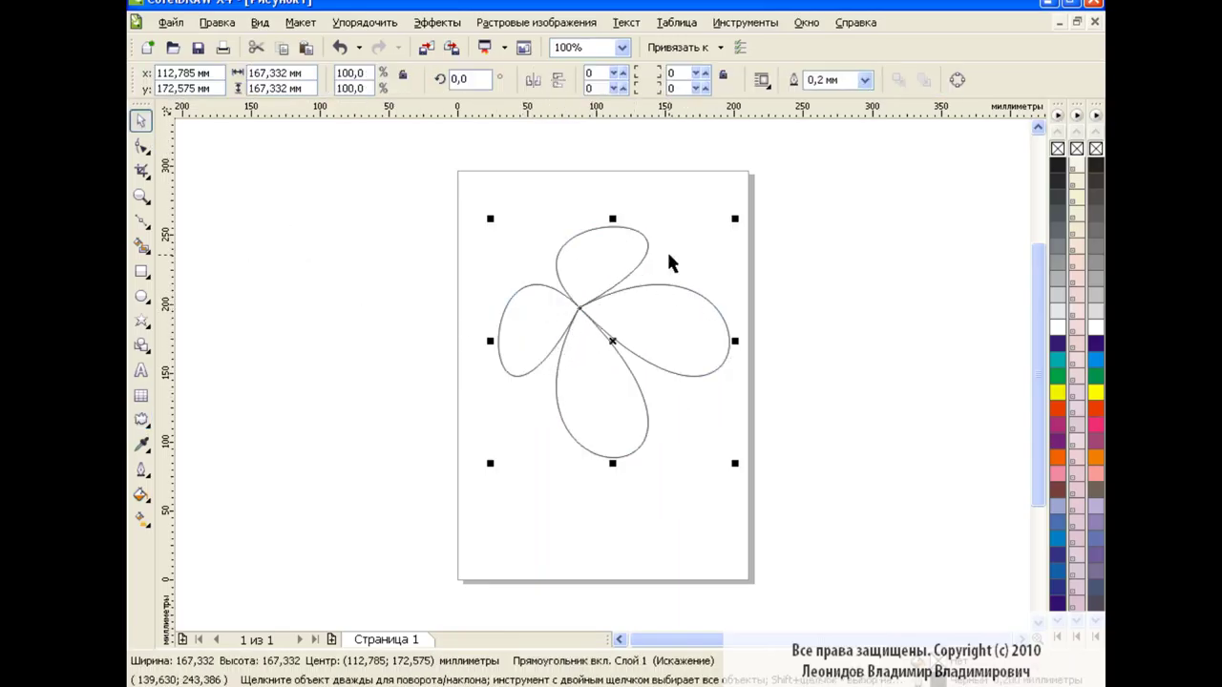
left_click(141, 419)
left_click_drag(579, 308, 532, 306)
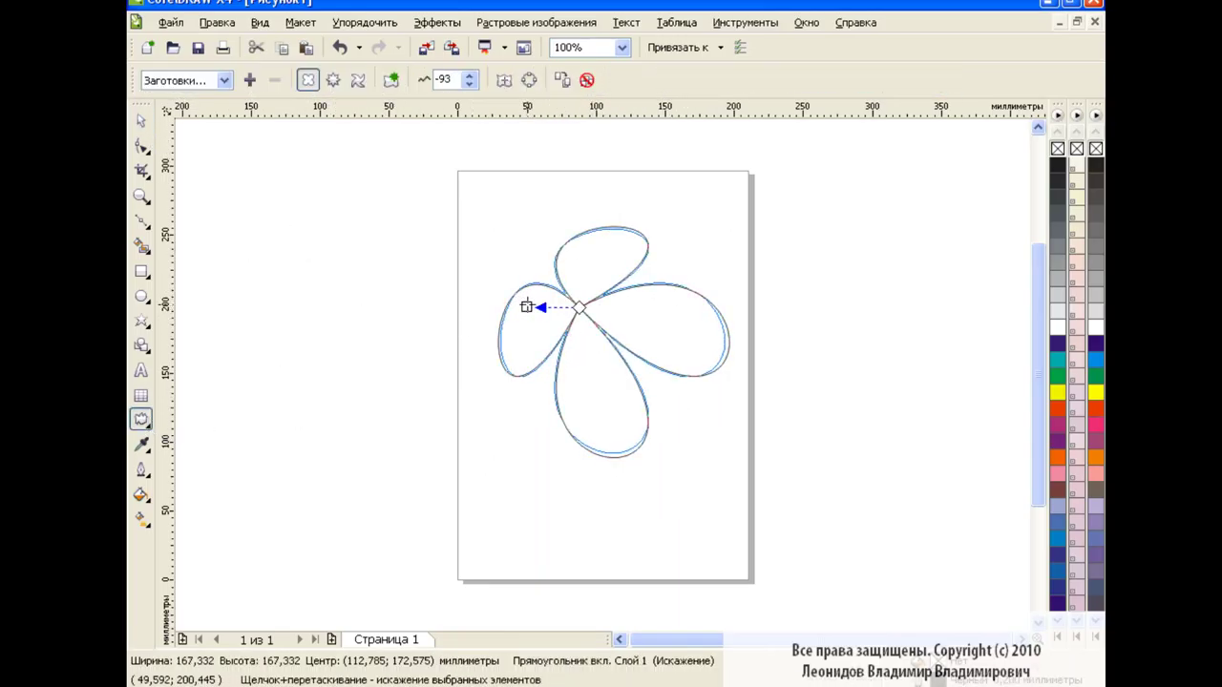
left_click_drag(580, 307, 526, 306)
key("space")
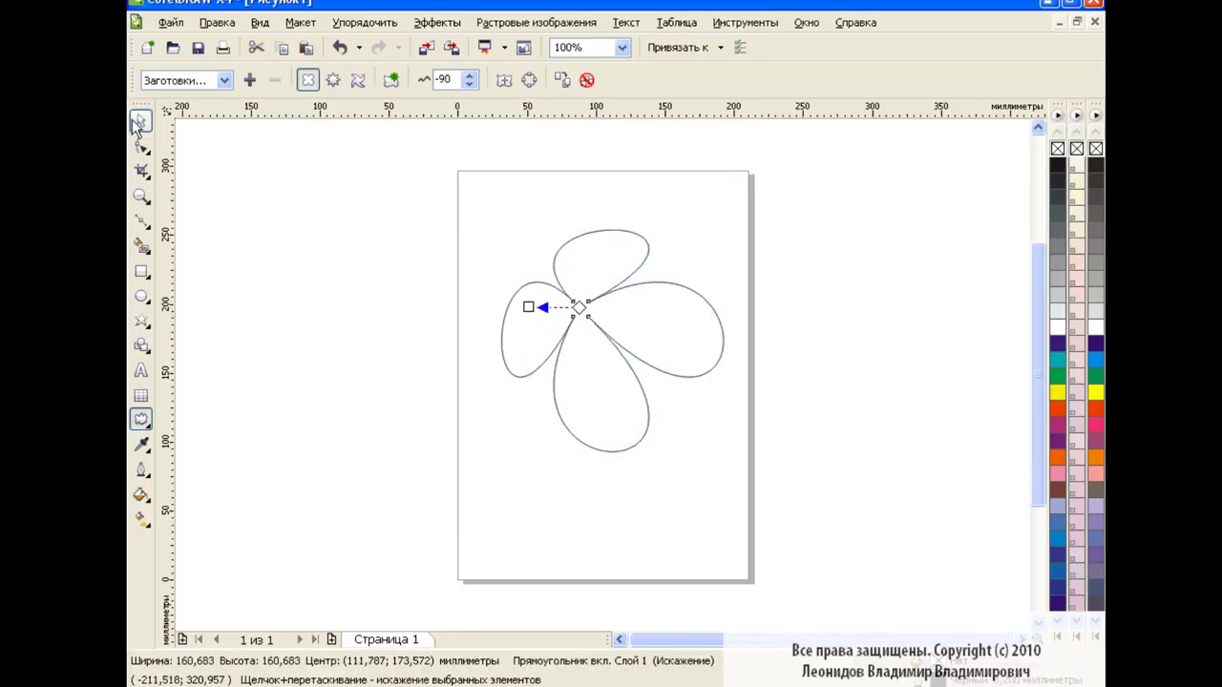
left_click(567, 321)
left_click(589, 310)
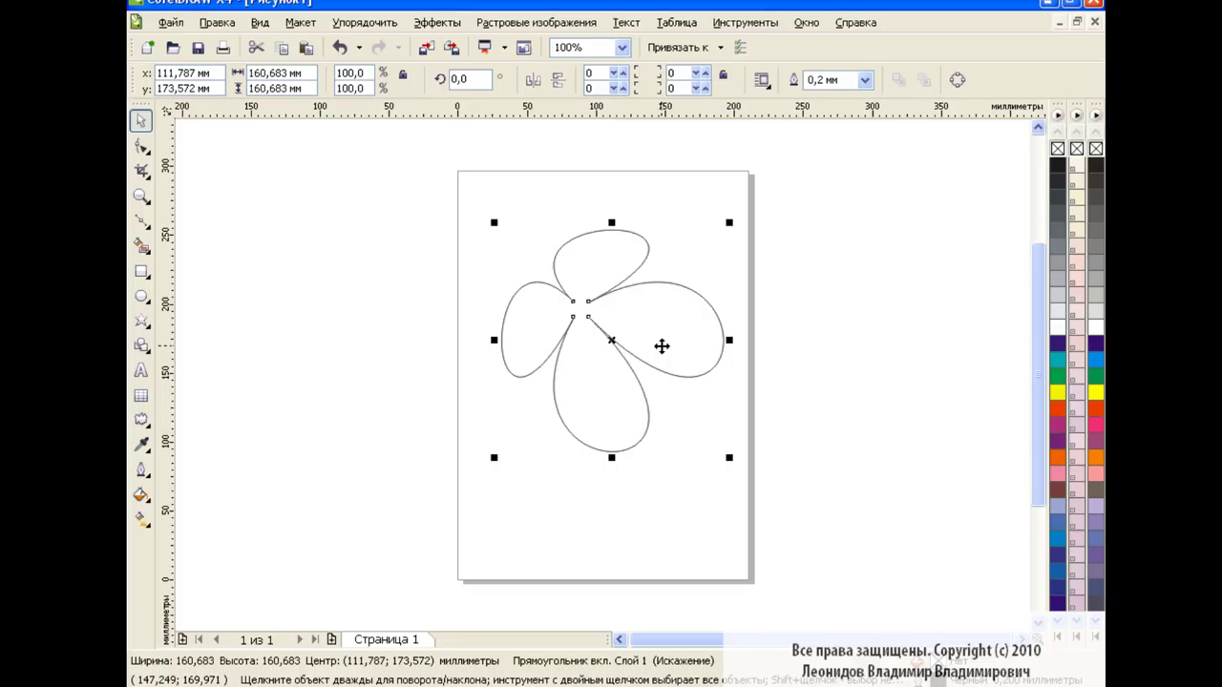
Step: Place a spare flower copy right of the page and nest a 67.3% copy inside the original
left_click(282, 47)
left_click_drag(614, 341, 917, 250)
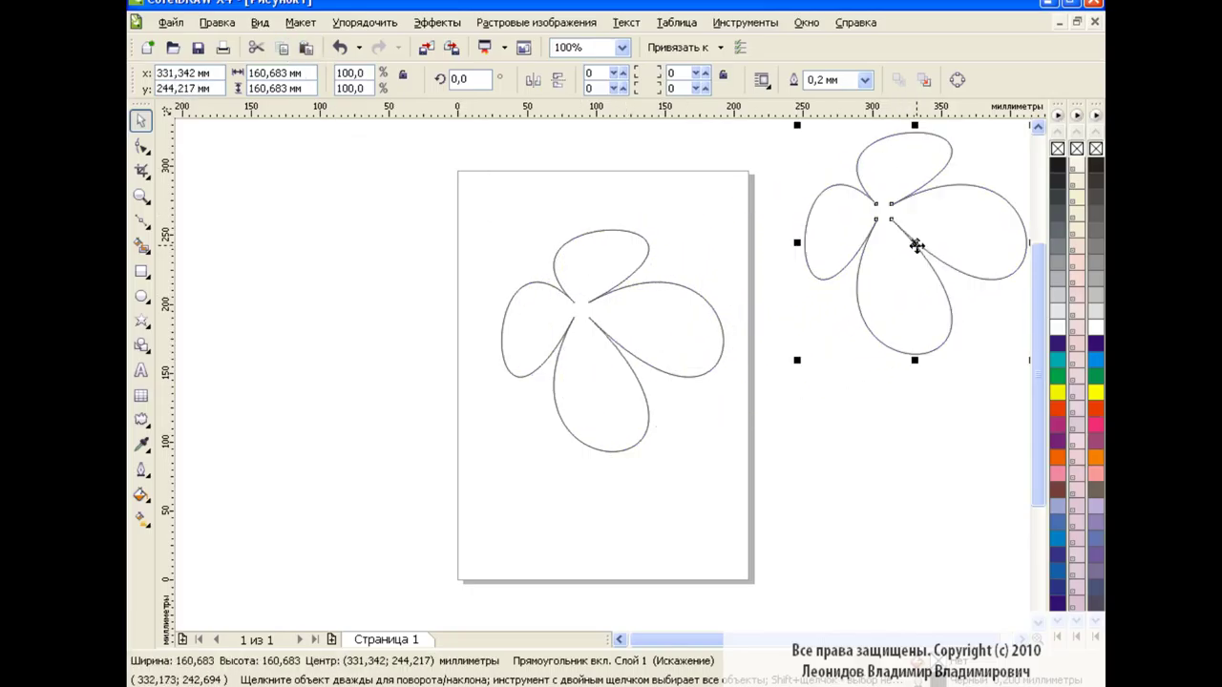
left_click(305, 46)
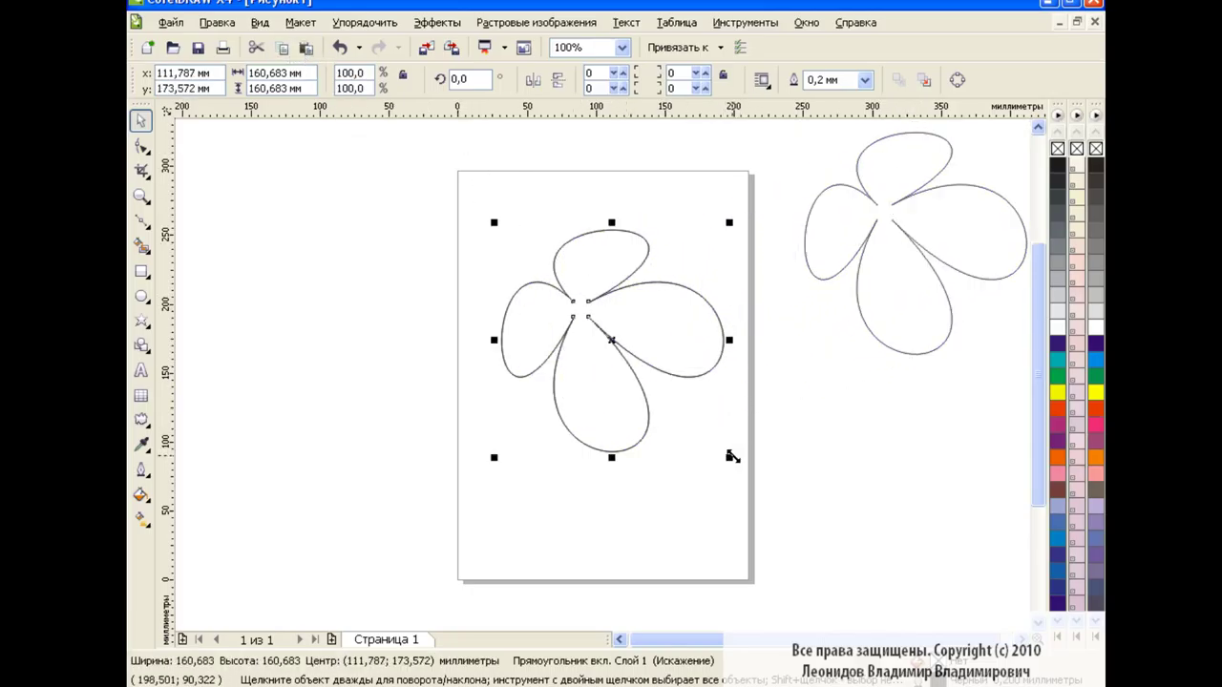
left_click_drag(729, 459, 652, 382)
left_click_drag(576, 302, 598, 331)
left_click(766, 437)
left_click(698, 349)
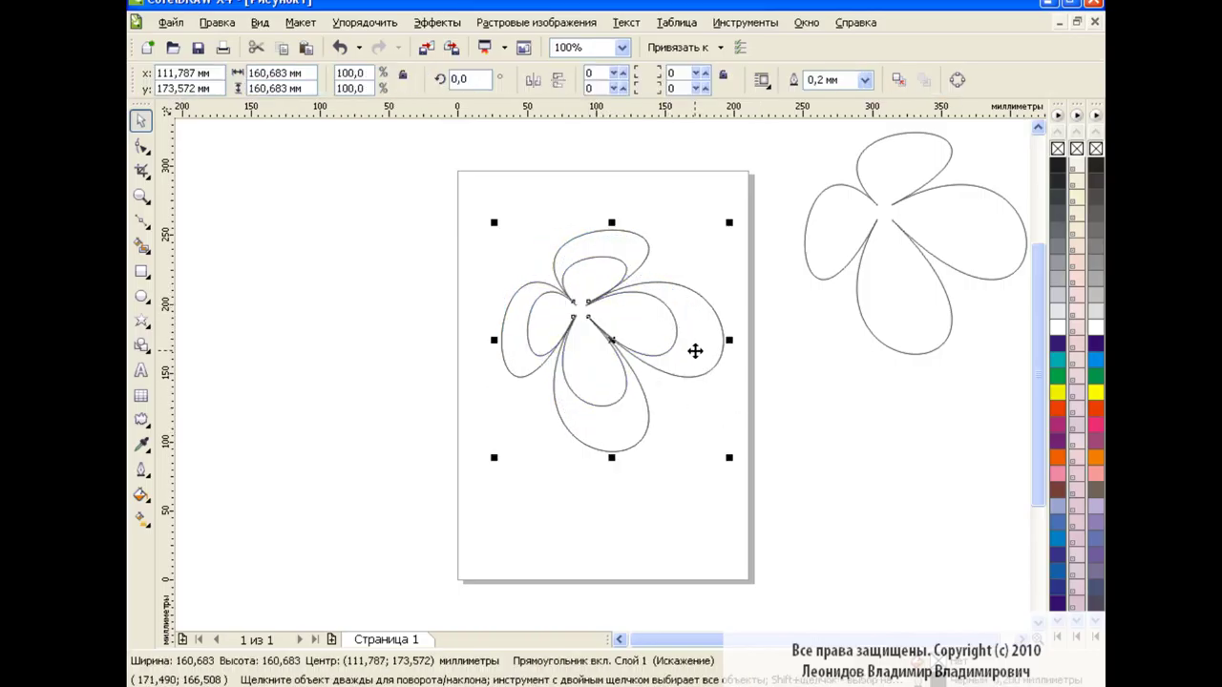
left_click(141, 495)
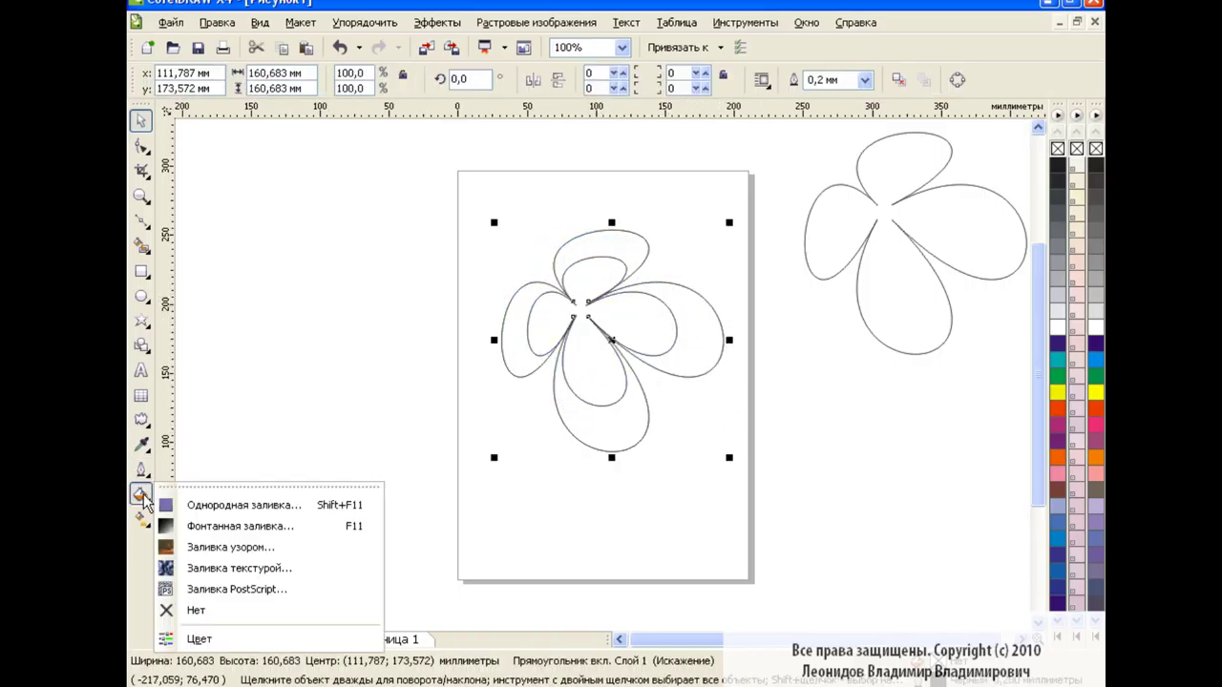
Step: Give the large flower a light blue uniform fill and the small flower pale yellow
left_click(190, 506)
left_click(603, 296)
left_click(415, 204)
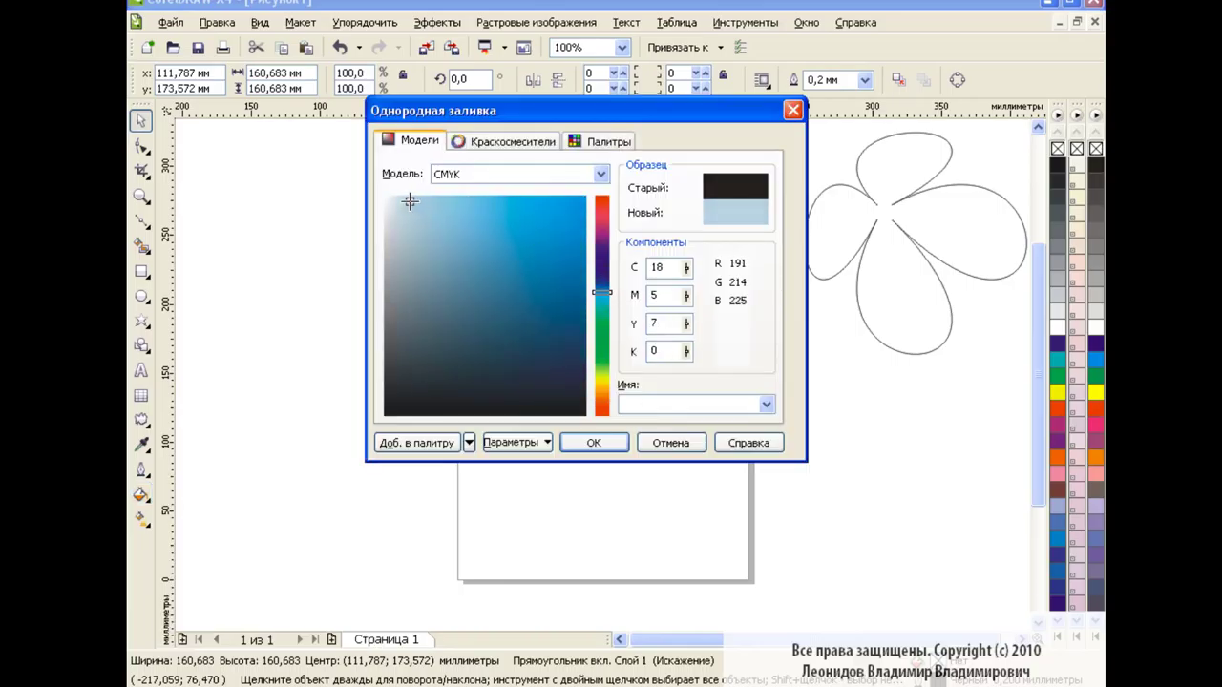
left_click(592, 444)
left_click(639, 325)
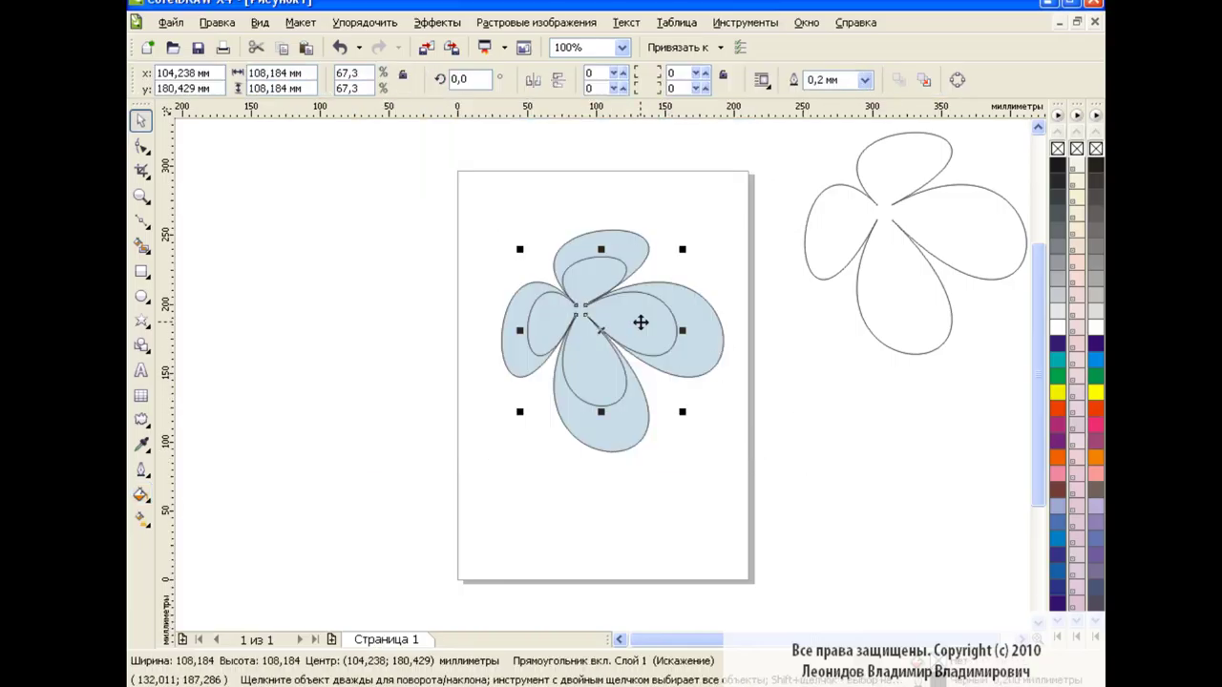
left_click(141, 496)
left_click(202, 506)
left_click(603, 379)
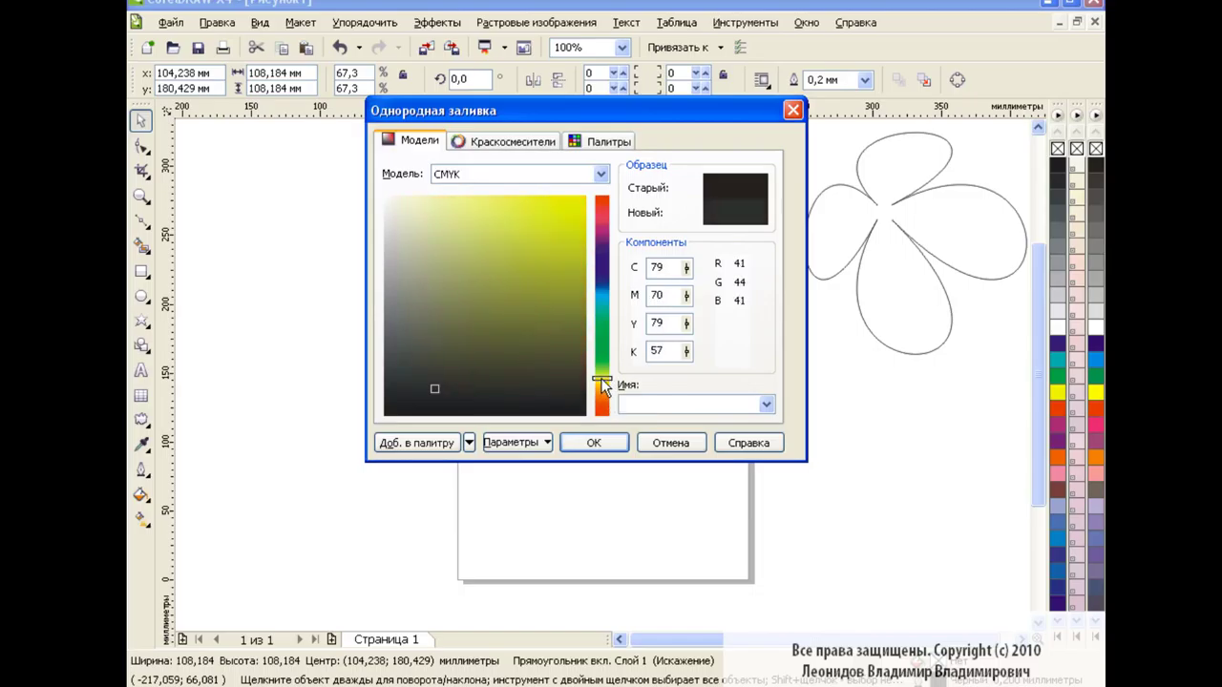
left_click(422, 207)
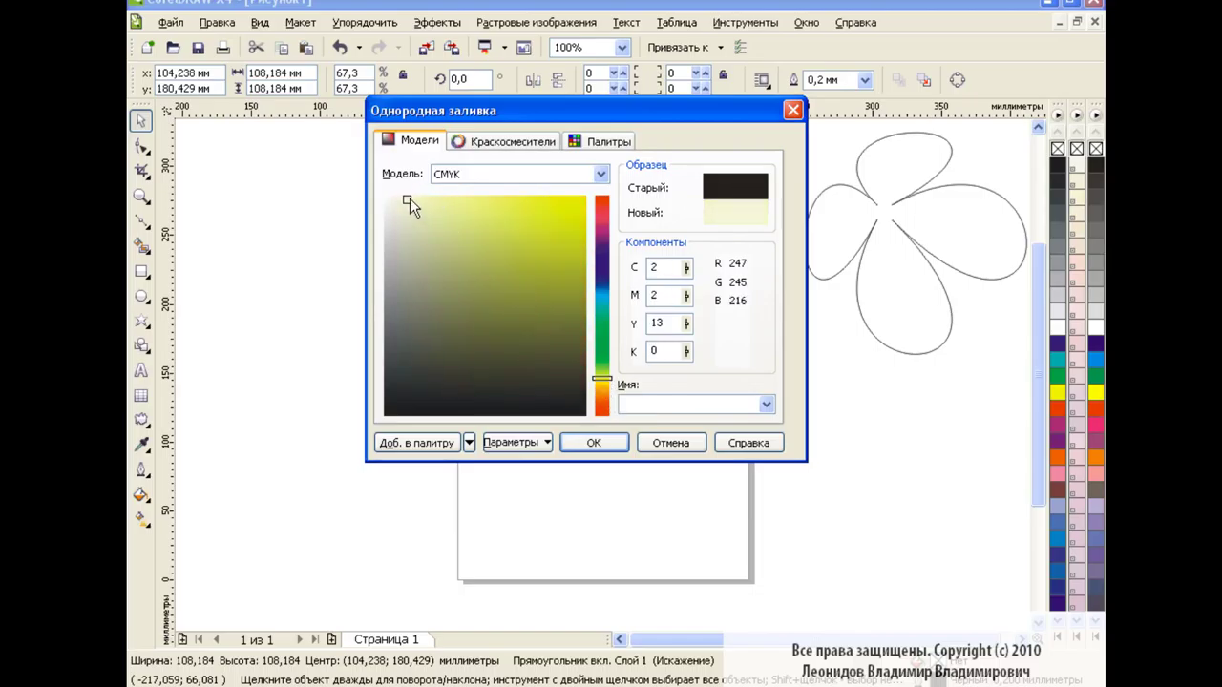
left_click(592, 443)
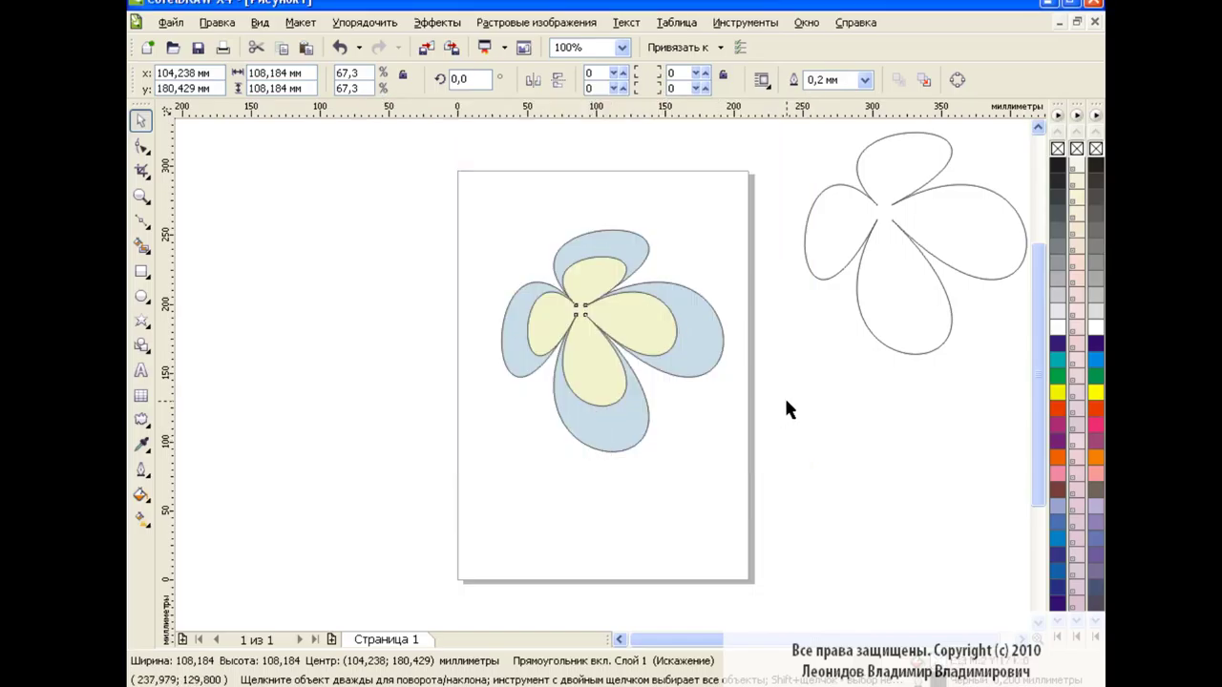
Step: Blend the two flowers in 50 steps, remove the outline, and move the spare flower left
left_click(649, 338)
left_click(141, 419)
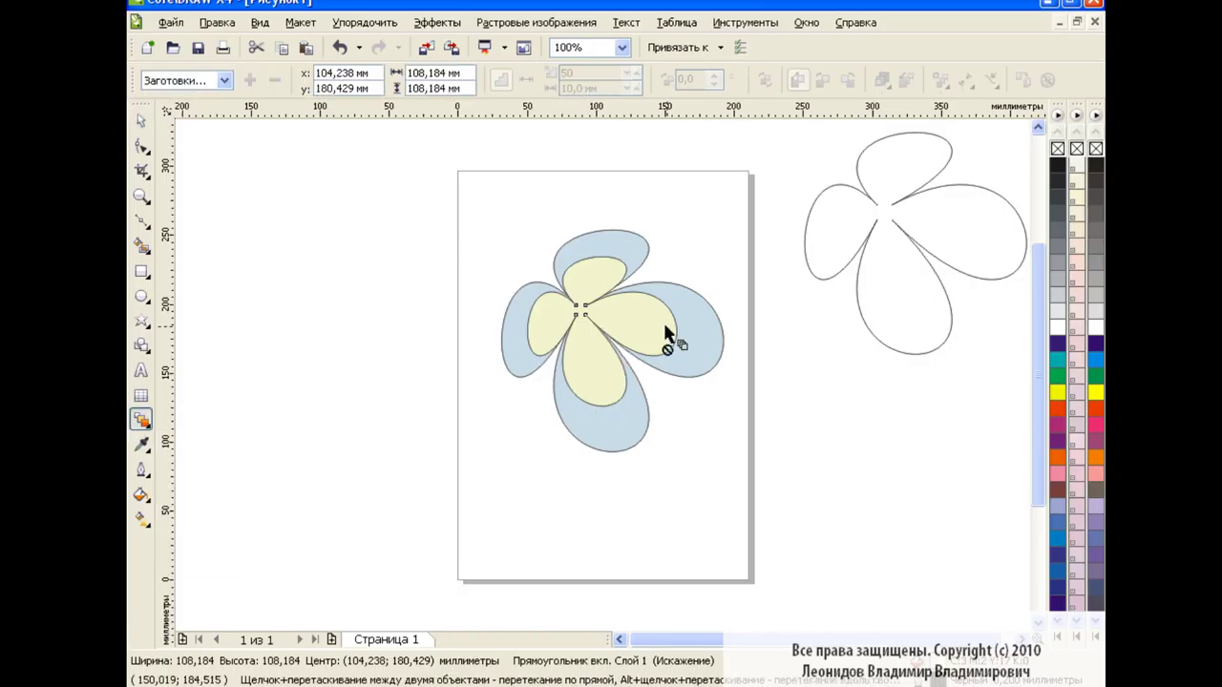
left_click_drag(630, 355, 709, 351)
right_click(1058, 149)
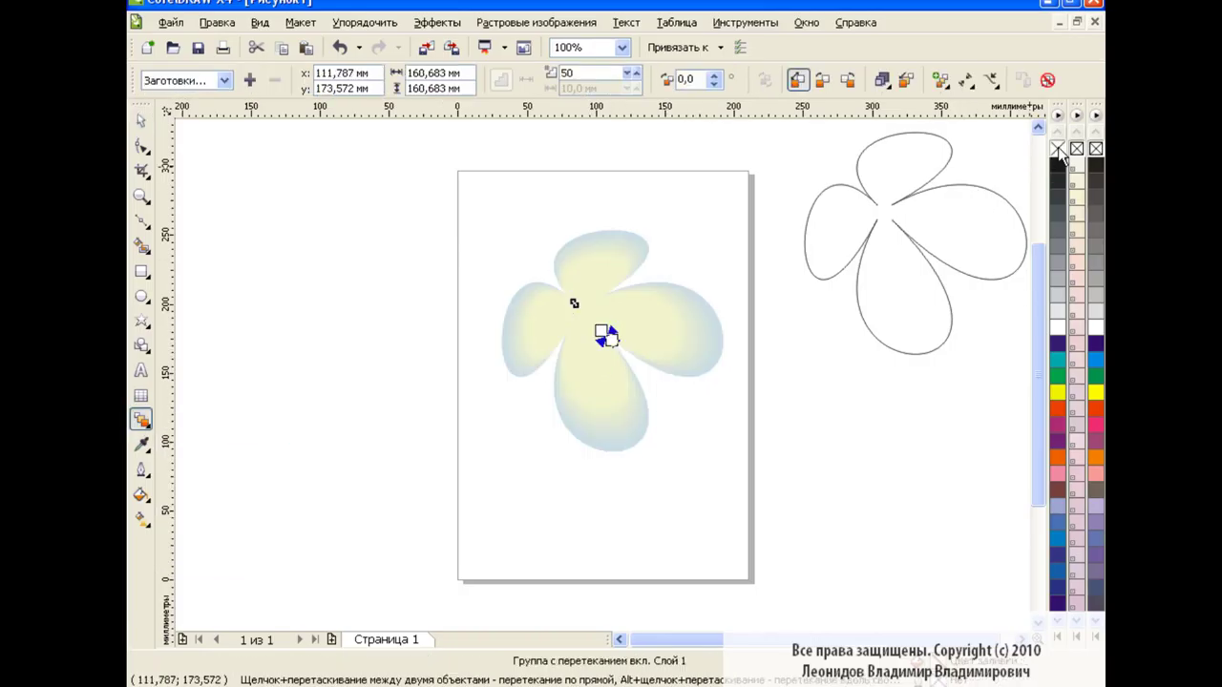
key("space")
left_click(417, 355)
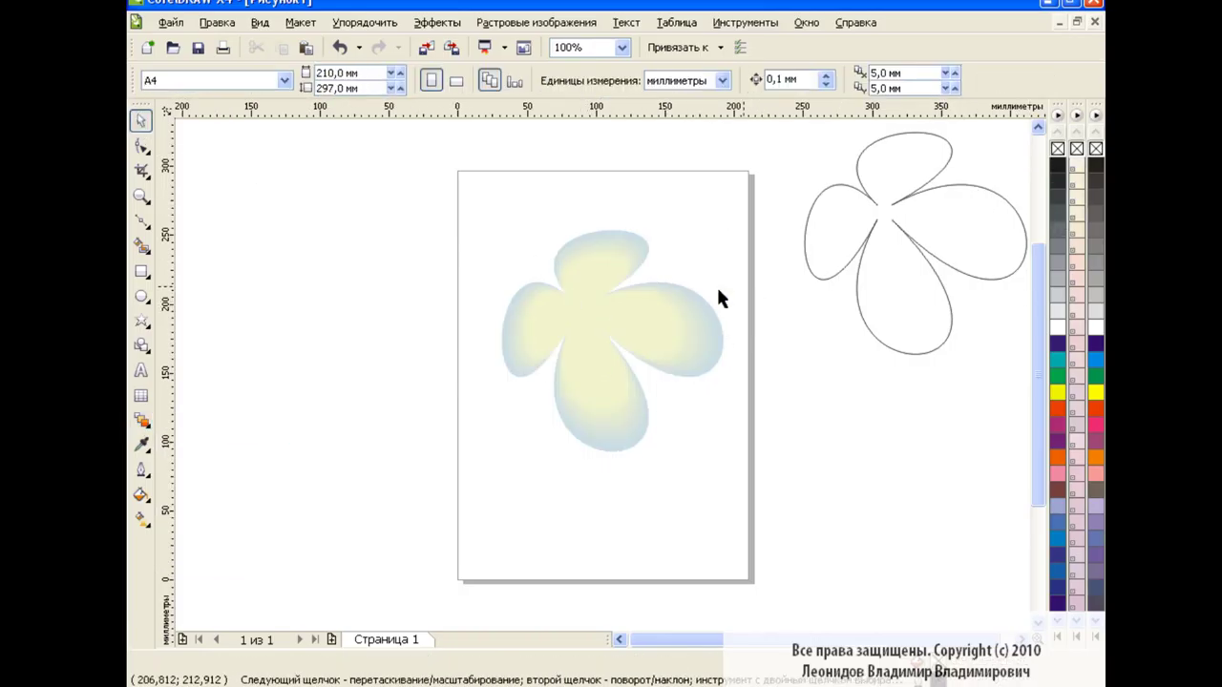
mouse_move(915, 242)
left_mouse_down()
mouse_move(859, 318)
mouse_move(382, 339)
left_mouse_up()
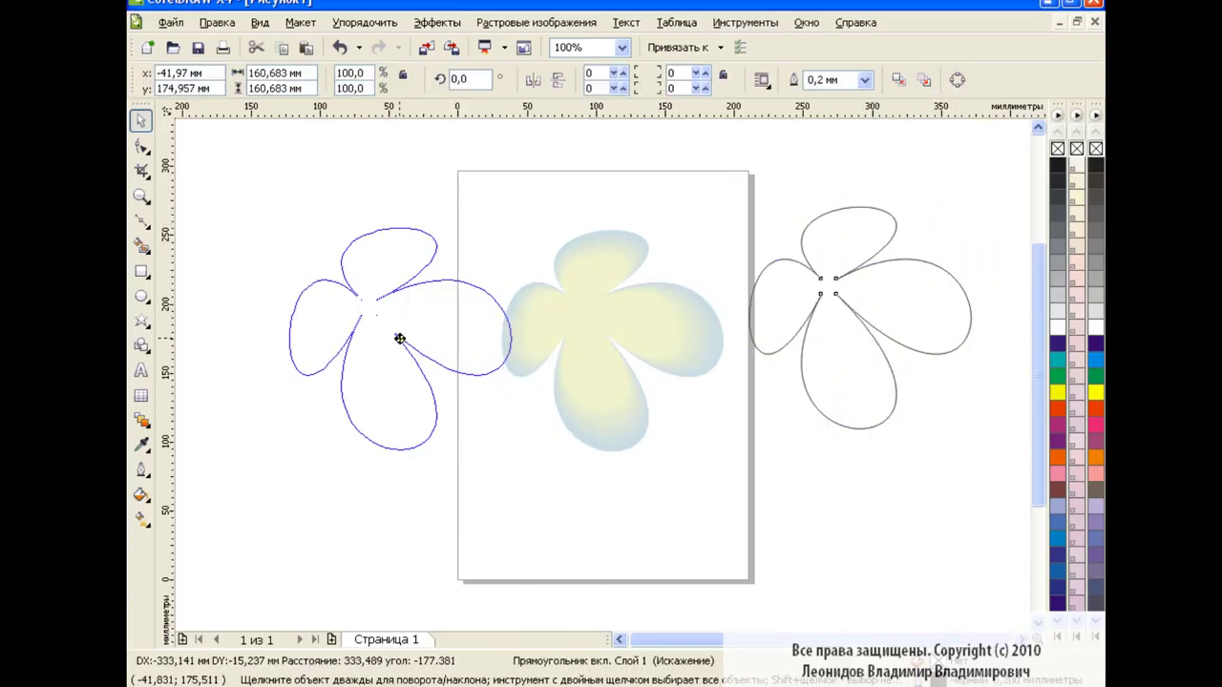
Step: In the Object Manager, move the spare flower above the reference rectangle
left_click(744, 21)
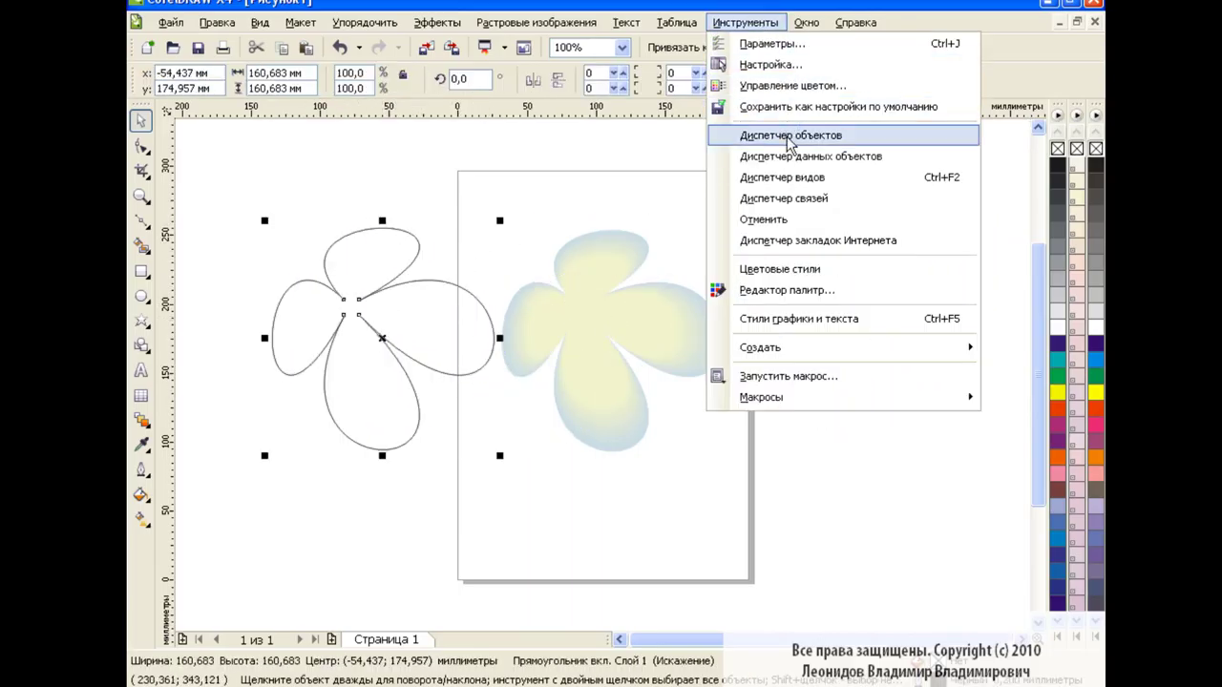
left_click(782, 128)
left_click_drag(978, 218, 970, 201)
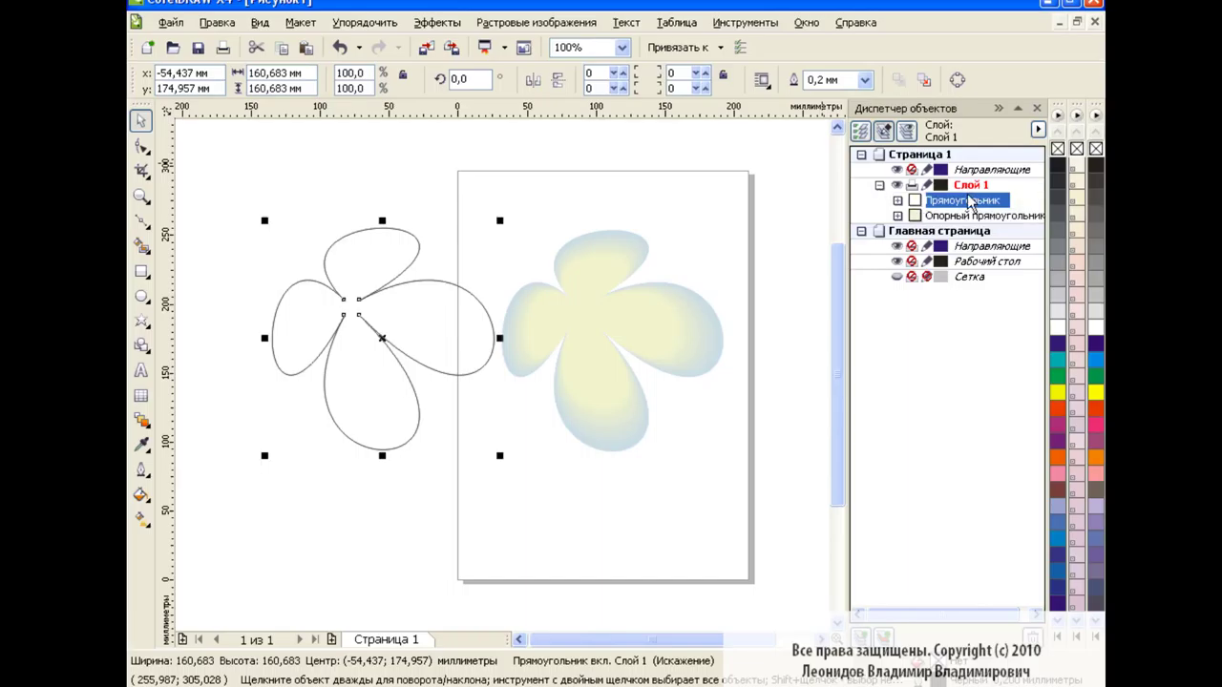
left_click(1039, 108)
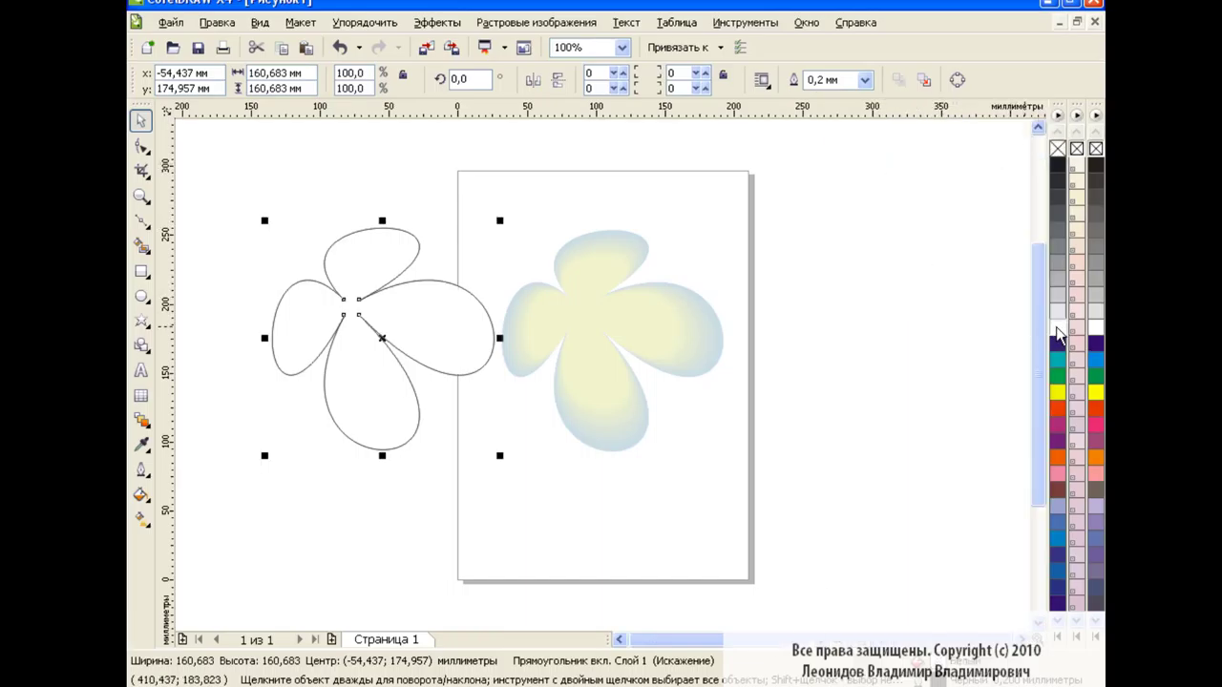
Step: Apply a radial transparency to the spare flower, centred and widened so its edges fade
left_click(142, 420)
left_click(246, 560)
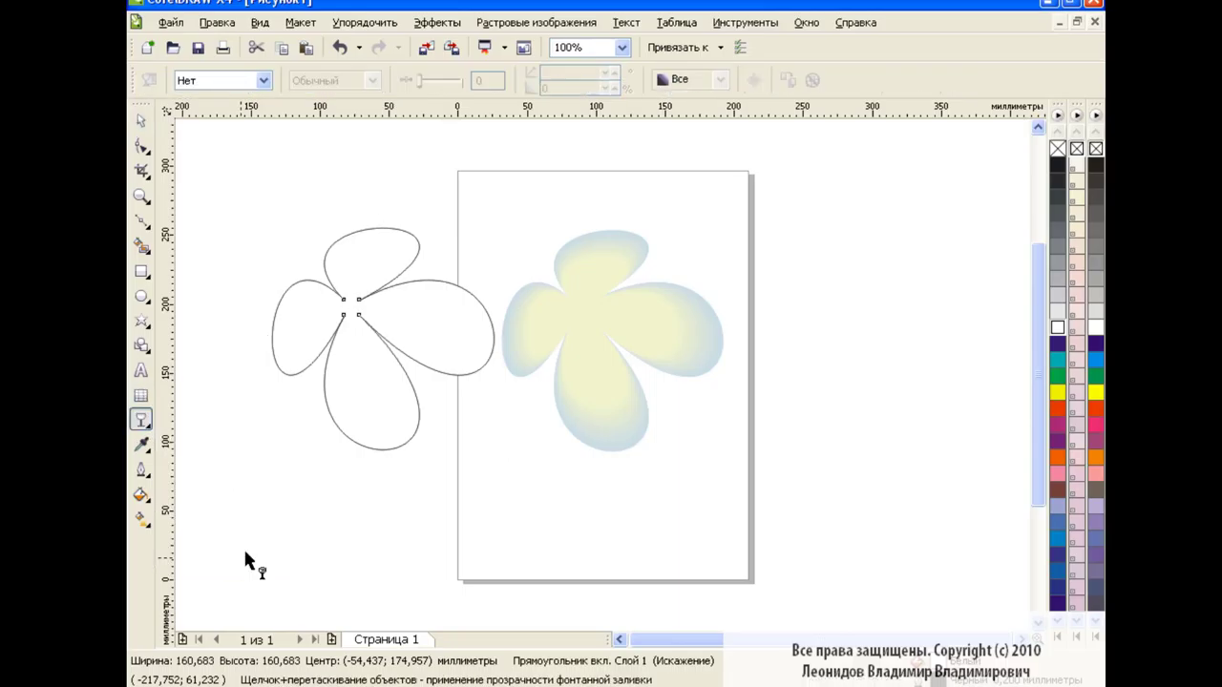
left_click(246, 85)
left_click(243, 134)
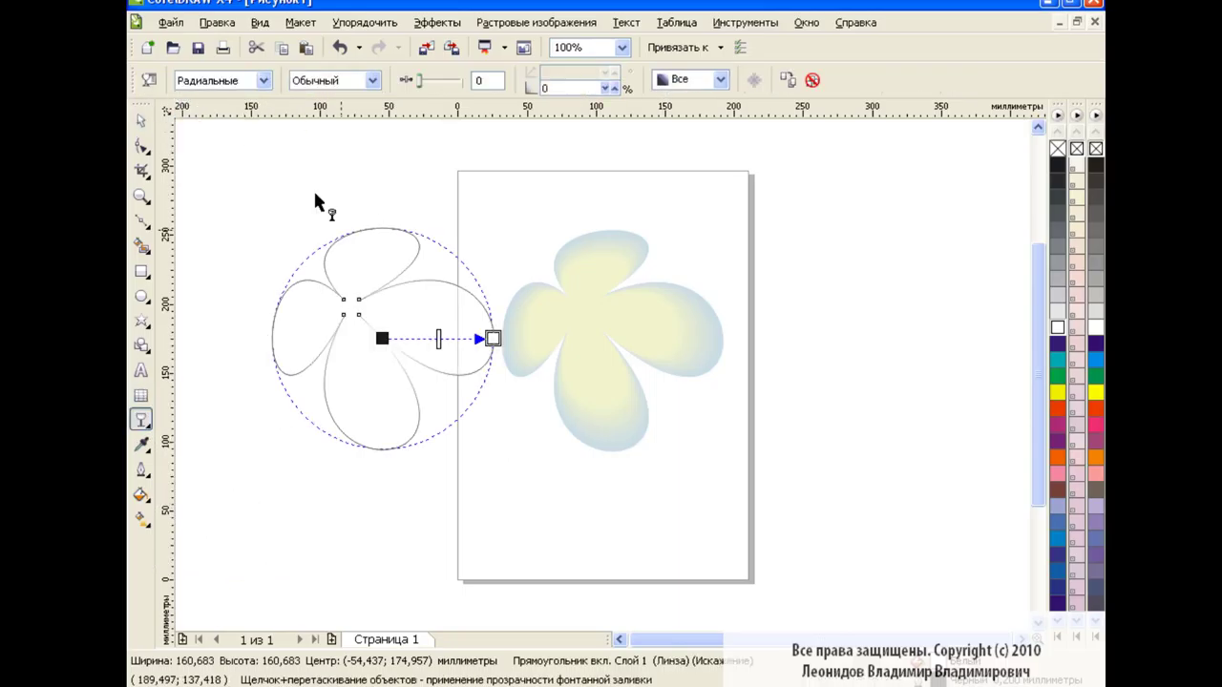
left_click_drag(492, 338, 497, 417)
left_click_drag(382, 338, 353, 307)
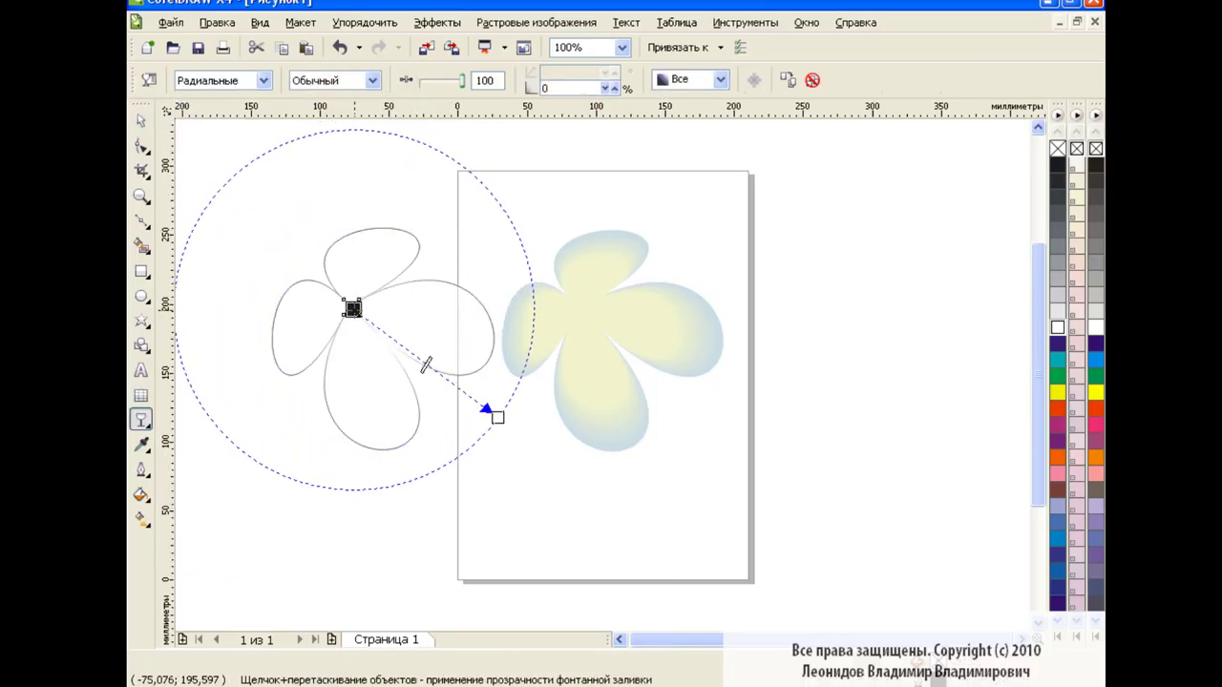
left_click_drag(427, 364, 453, 409)
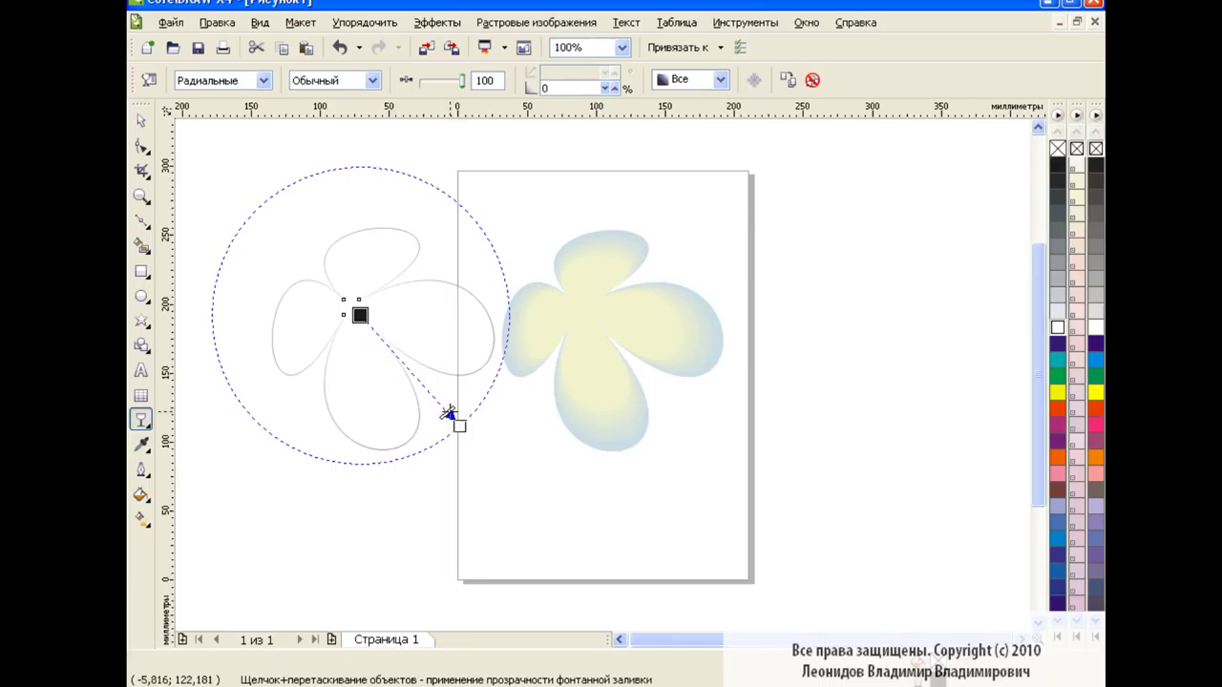
Step: Position the faded flower over the blended flower on the page
key("space")
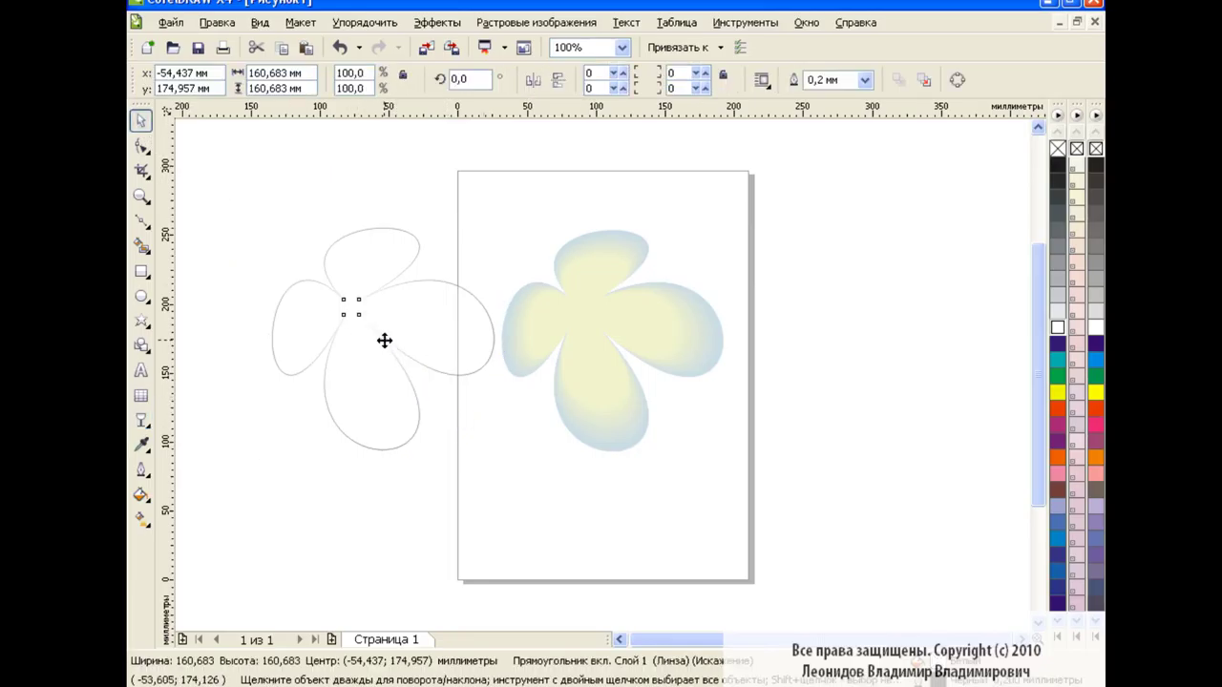
left_click(619, 342)
left_click_drag(614, 344, 612, 344)
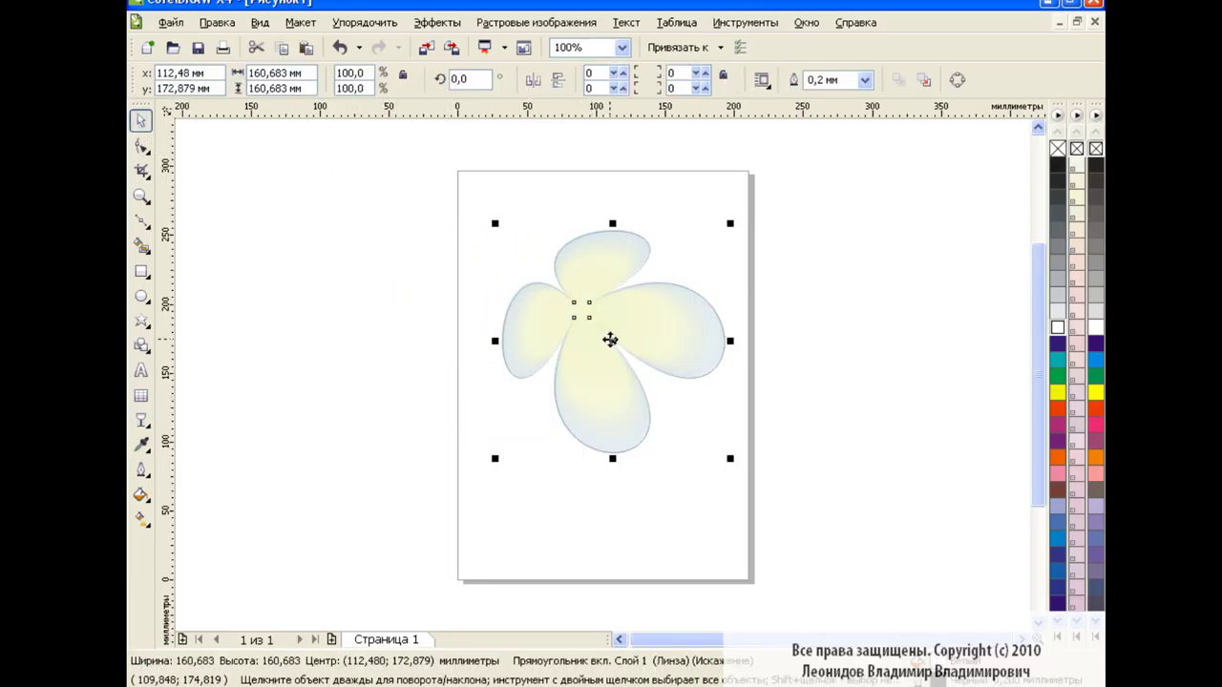
left_click(1003, 191)
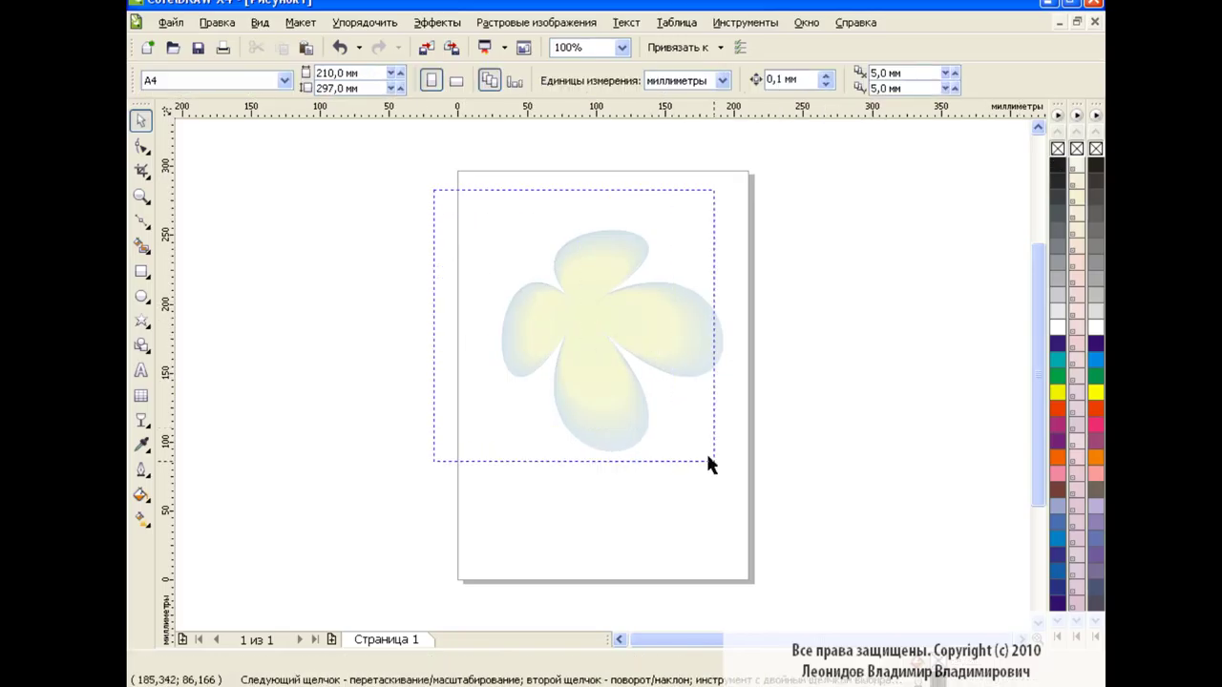
Step: Group the flower's four parts, scale the group down, and move it to the page's upper left
left_click_drag(707, 457, 780, 493)
left_click(625, 79)
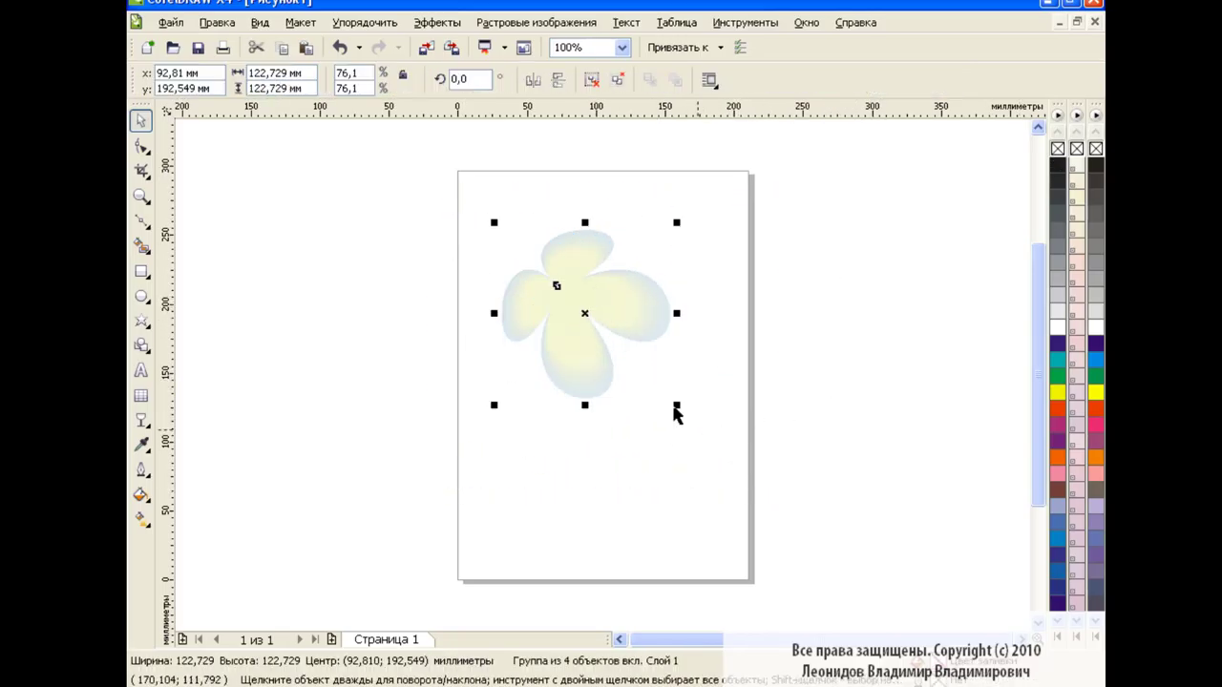
left_click_drag(676, 409, 736, 452)
left_click(842, 353)
left_click(606, 339)
left_click_drag(606, 339, 375, 272)
left_click(677, 344)
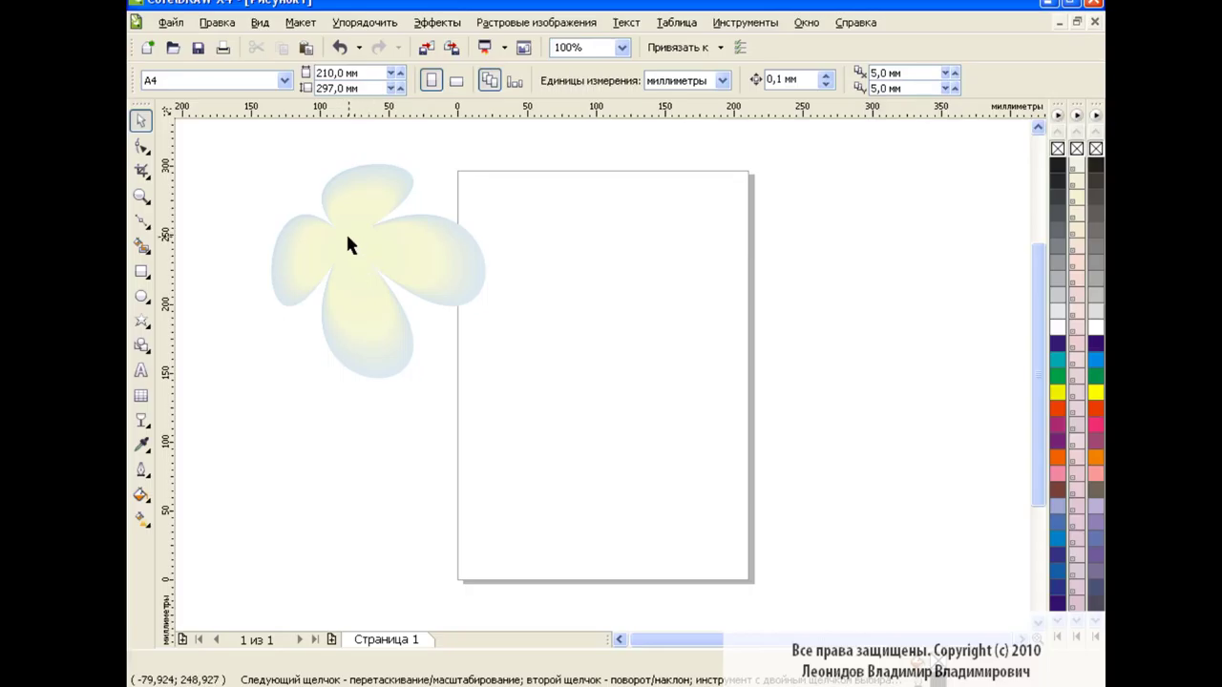
Step: Draw a circle and distort it into a slender yellow four-petal shape about 124.5 mm across
left_click(140, 298)
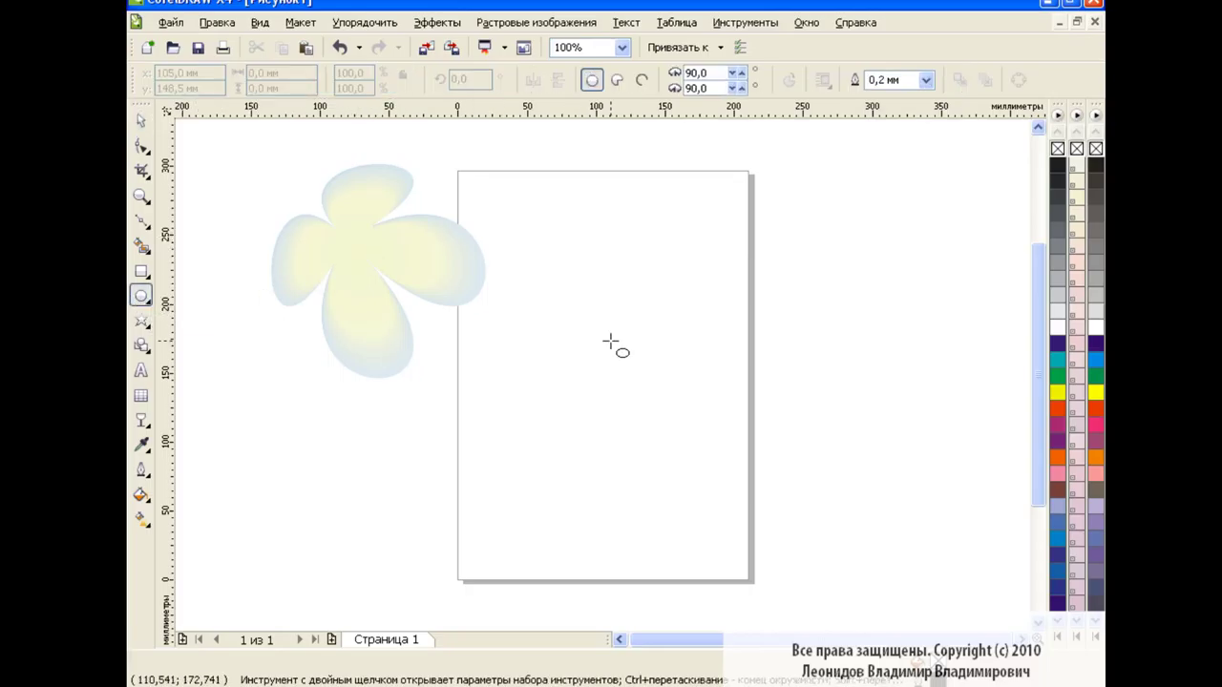
left_click_drag(566, 292, 699, 427)
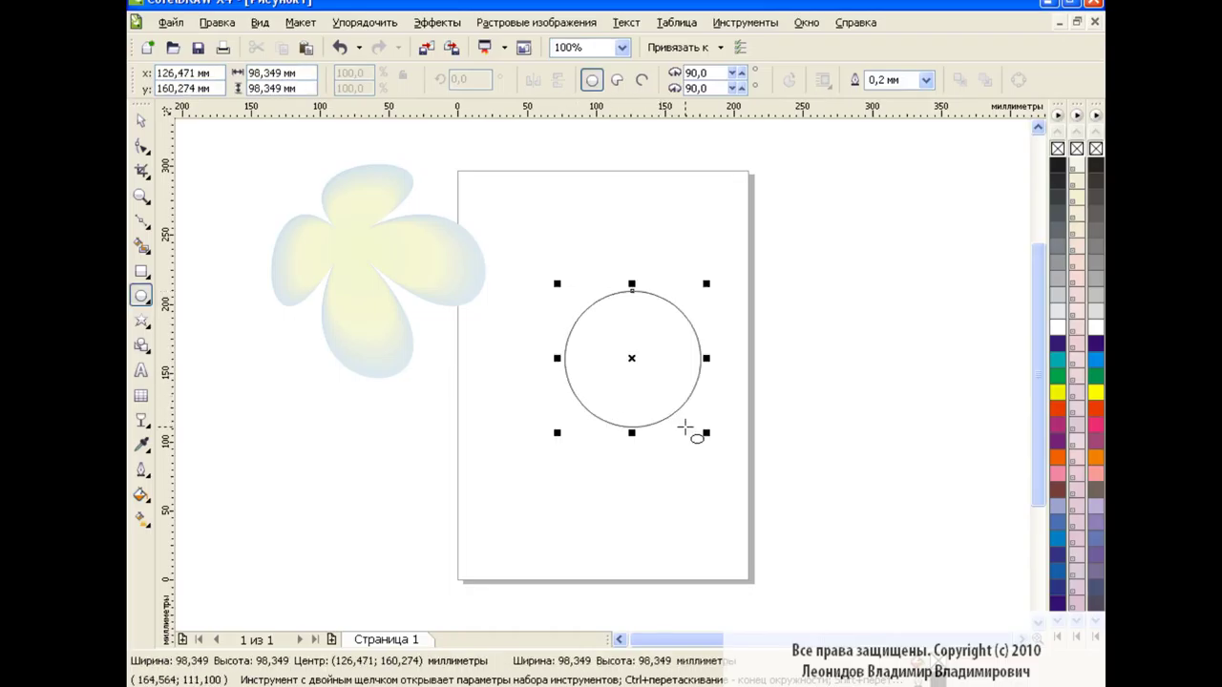
left_click(143, 420)
left_click(200, 472)
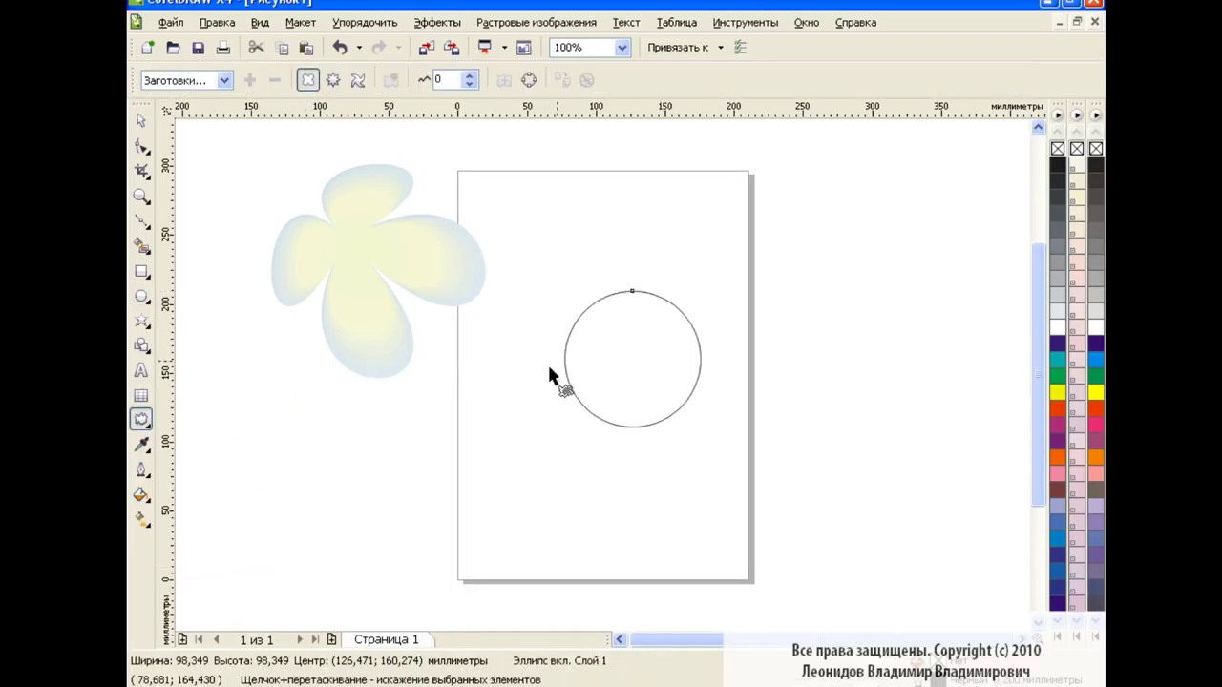
left_click_drag(628, 357, 559, 356)
key("space")
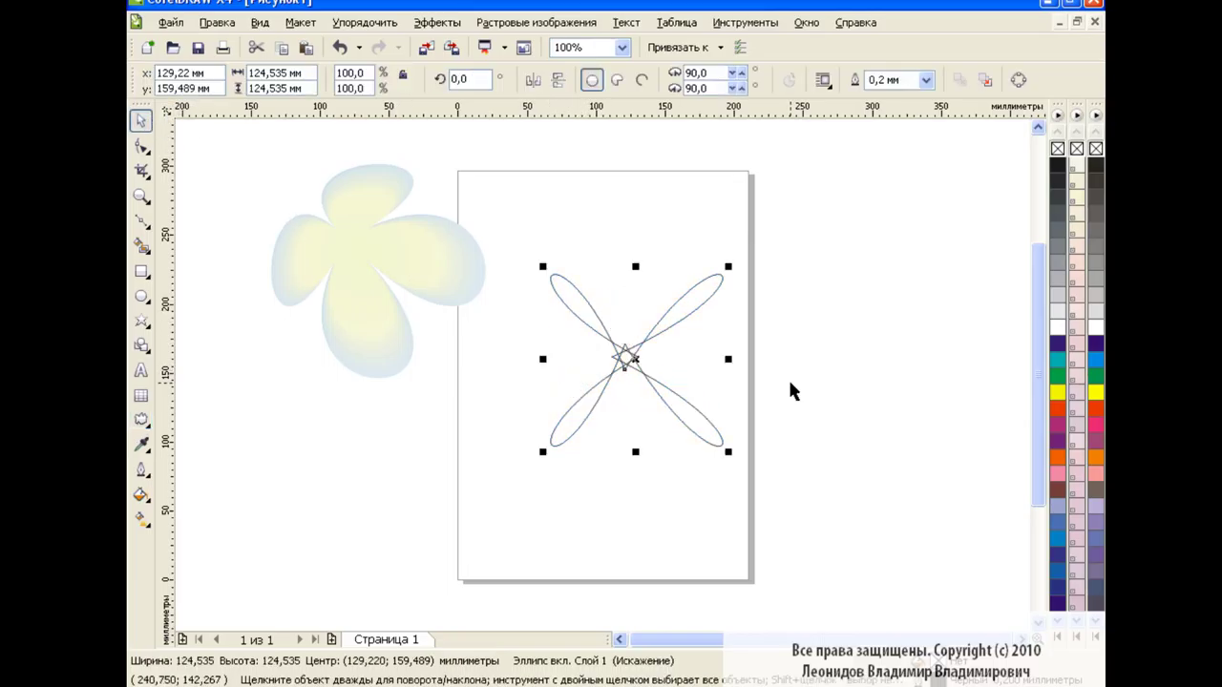
left_click(1059, 393)
Step: Give the petal shape an orange outline and add pasted copies rotated 45°, 30° and 60°
right_click(1059, 461)
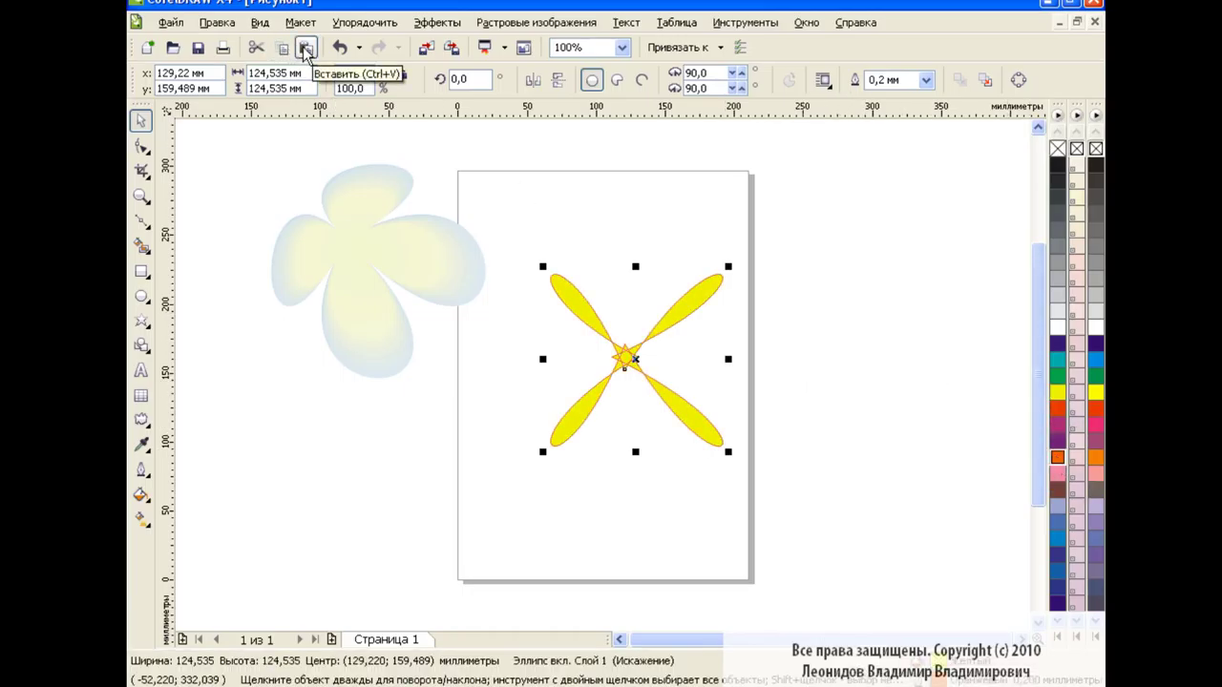
type("3")
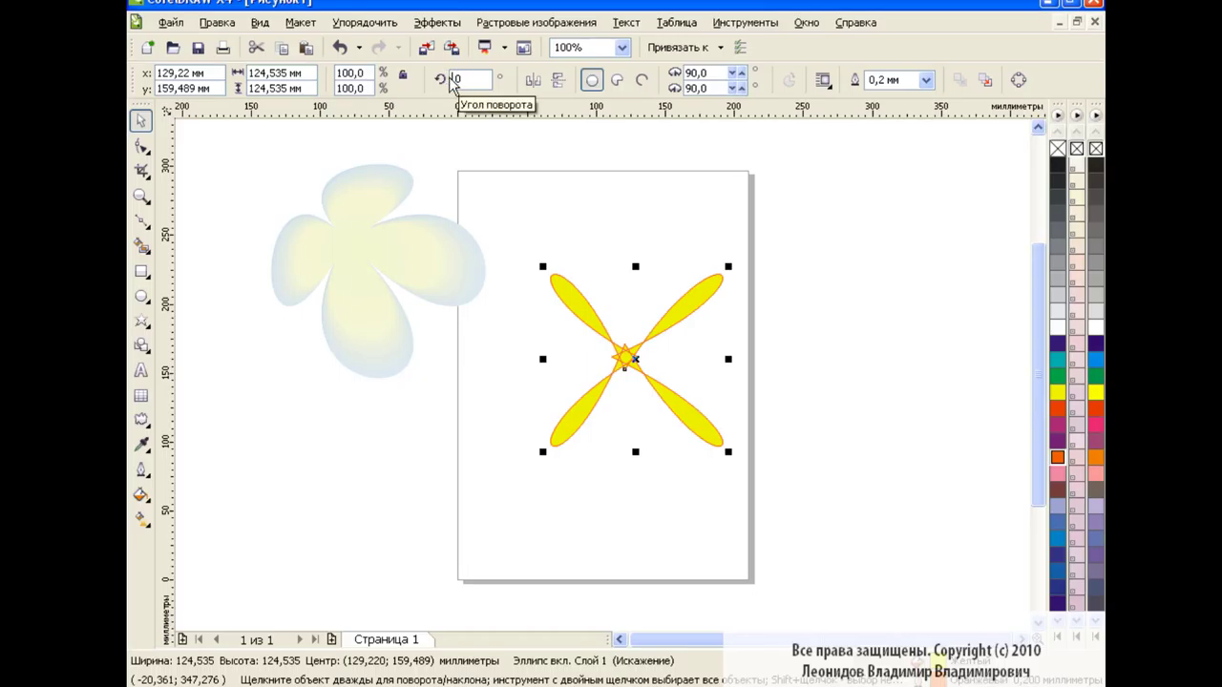
type("45")
key("Return")
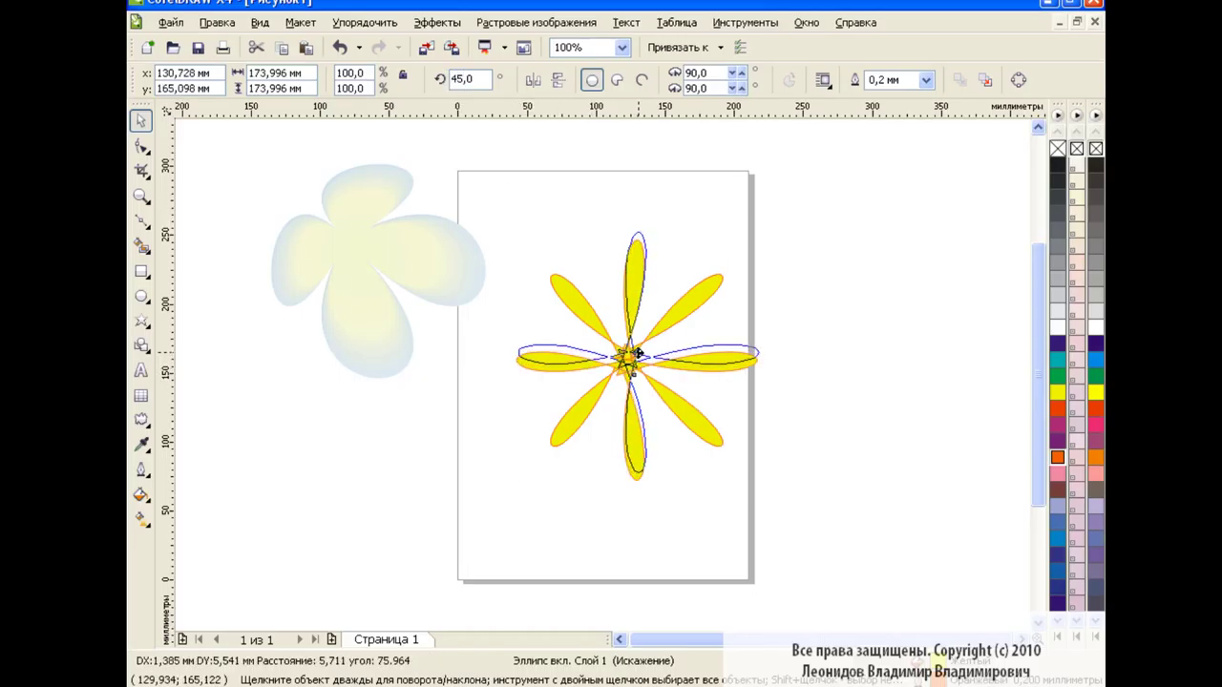
left_click_drag(636, 361, 637, 354)
left_click(306, 48)
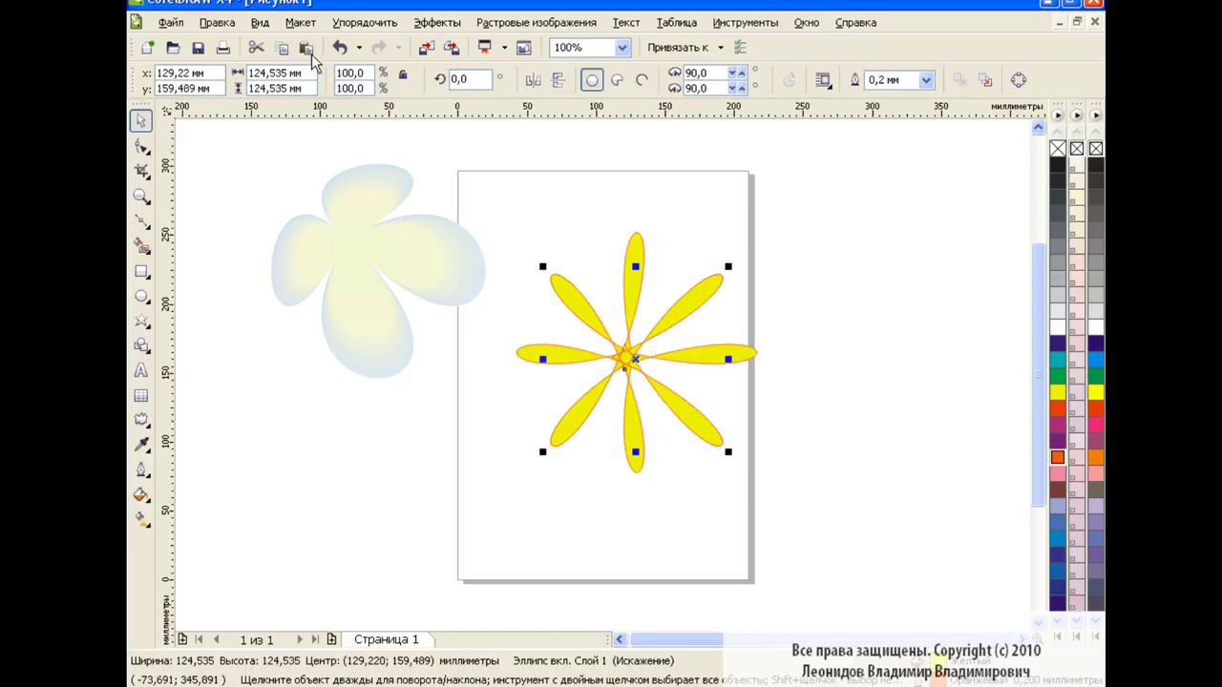
left_click(456, 79)
type("3")
key("Return")
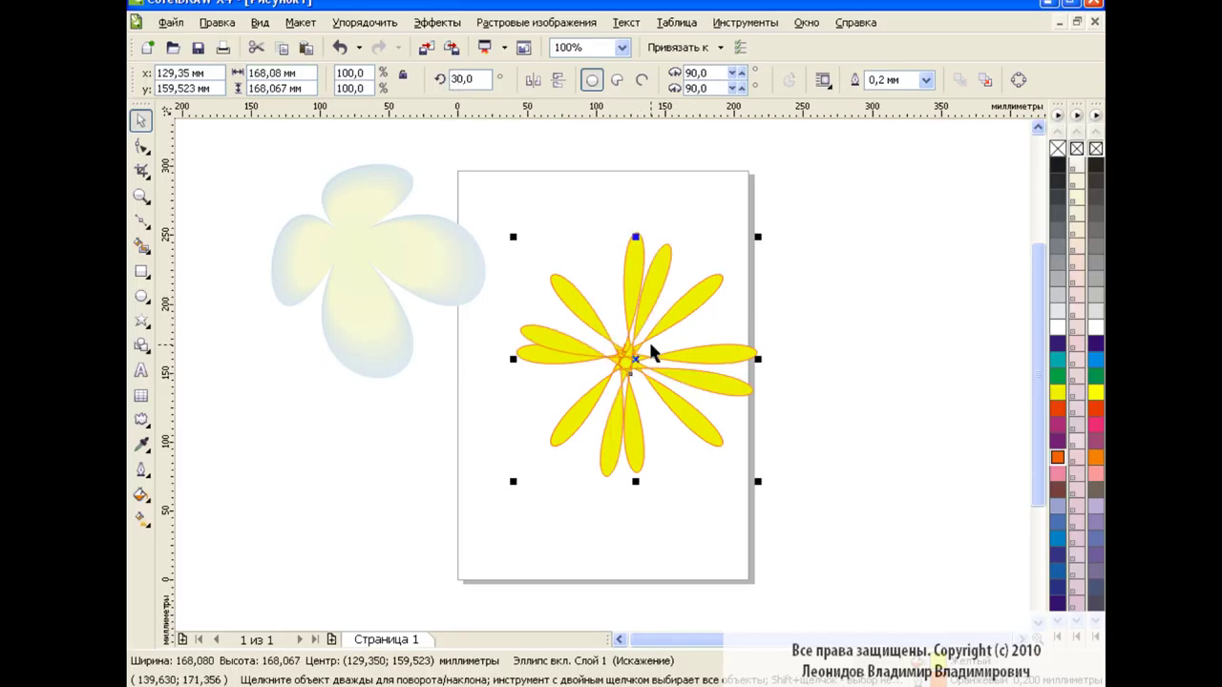
left_click(306, 48)
left_click(459, 79)
type("60")
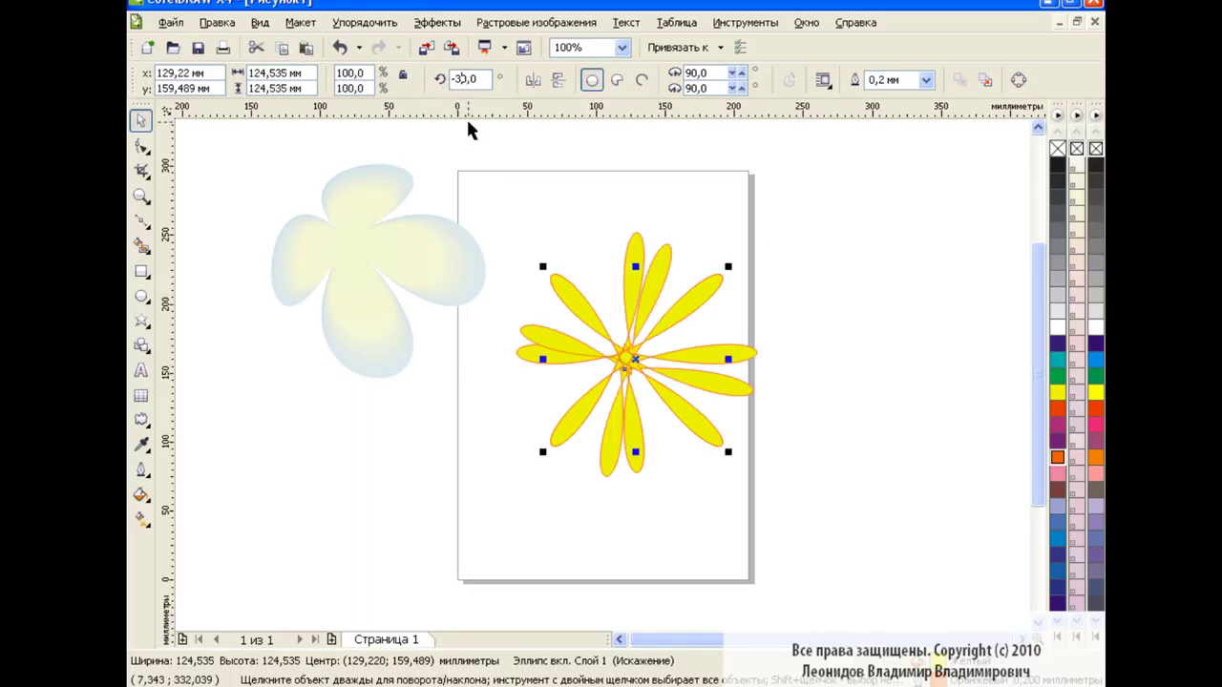
key("Return")
Step: Add two more petal copies rotated freely to fill the gaps between petals
left_click(308, 47)
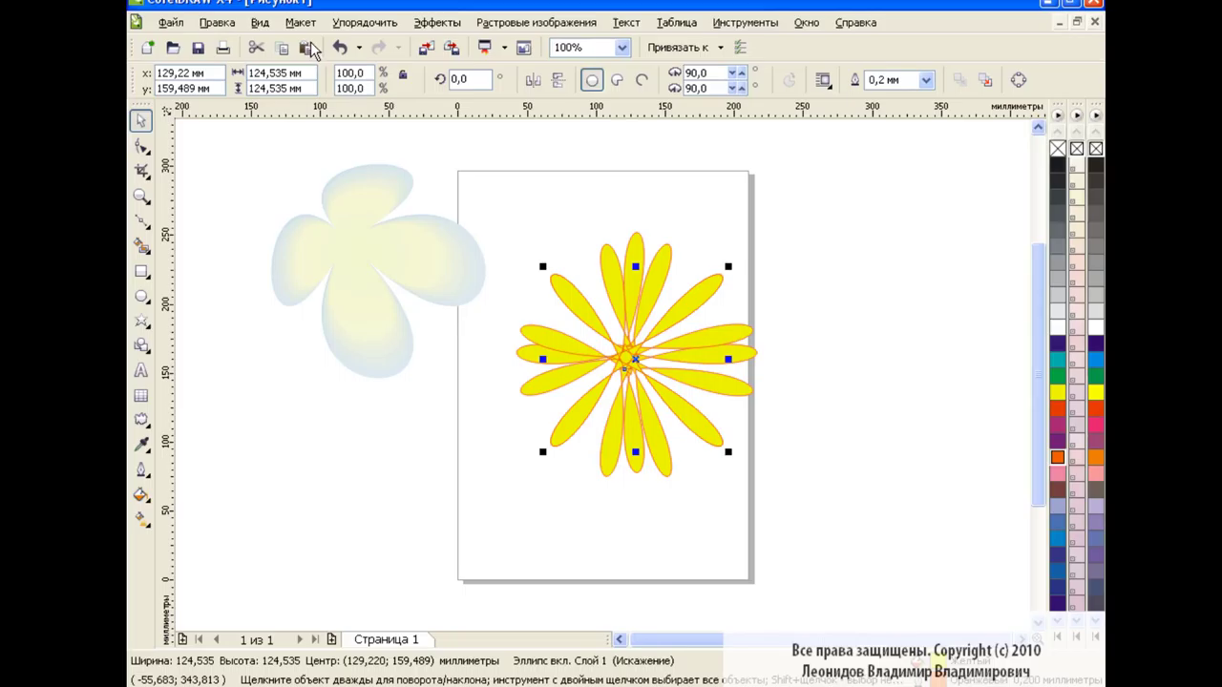
left_click(638, 359)
left_click_drag(542, 264, 576, 253)
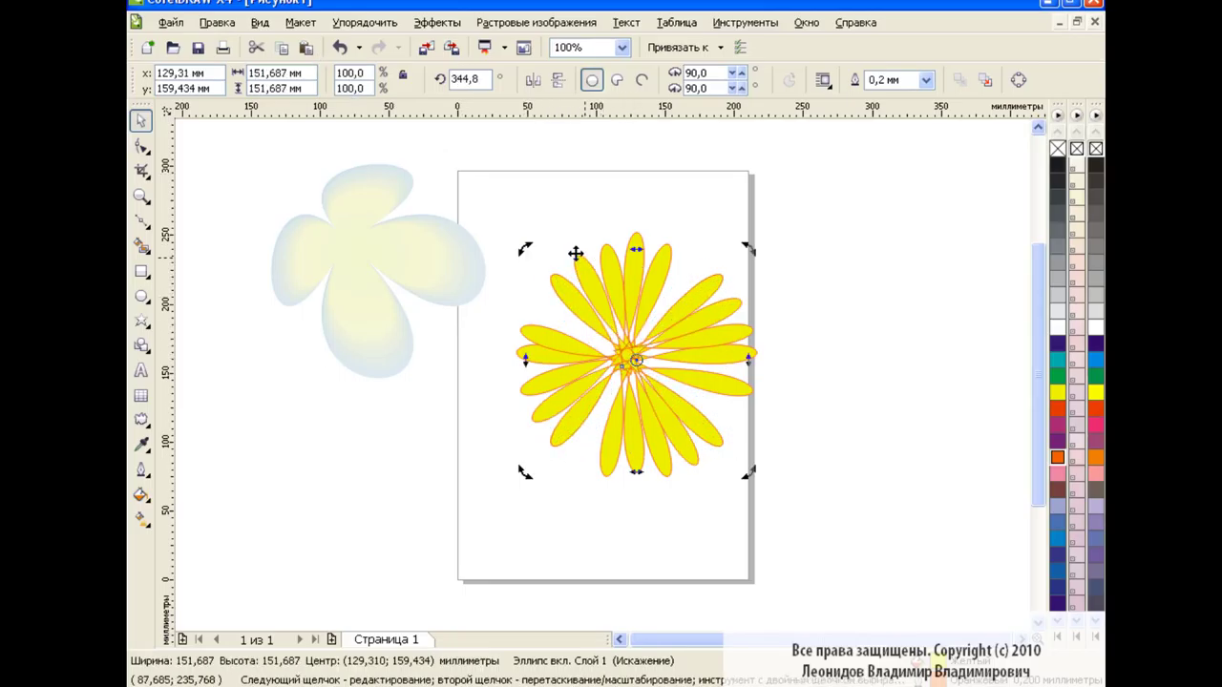
left_click(307, 48)
left_click(637, 343)
left_click_drag(732, 267, 703, 250)
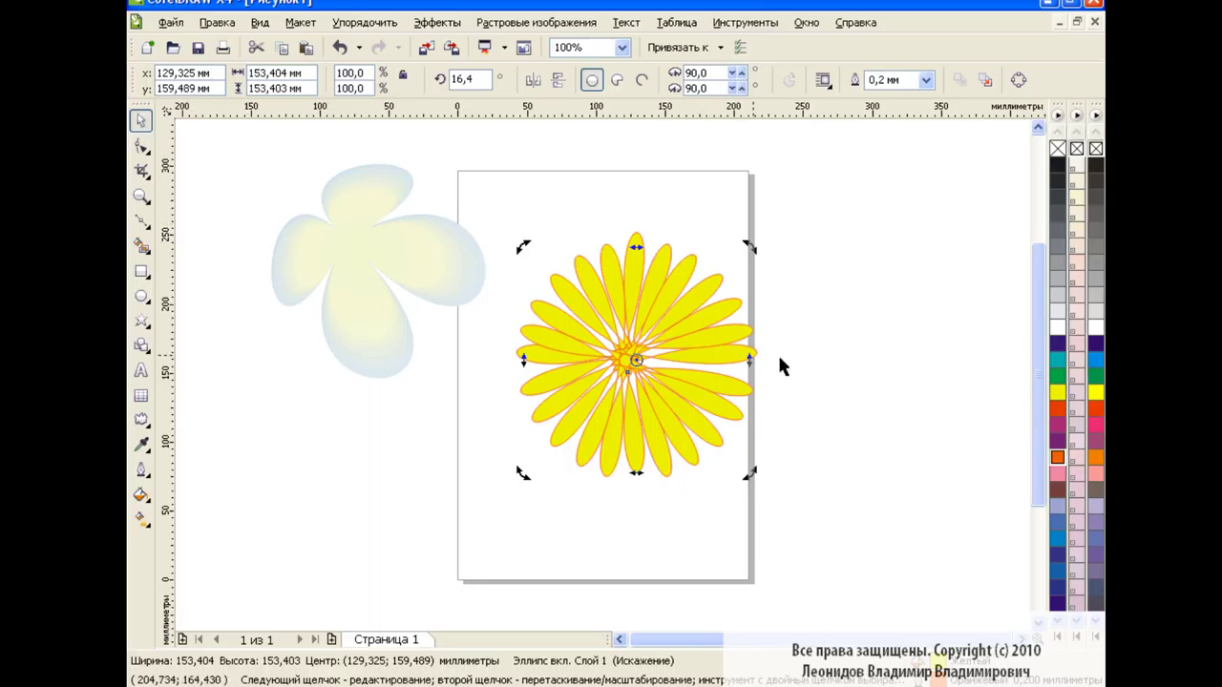
Step: Group the six petal shapes and shrink them into the pale flower's orange centre
left_click(805, 392)
left_click_drag(823, 492, 497, 205)
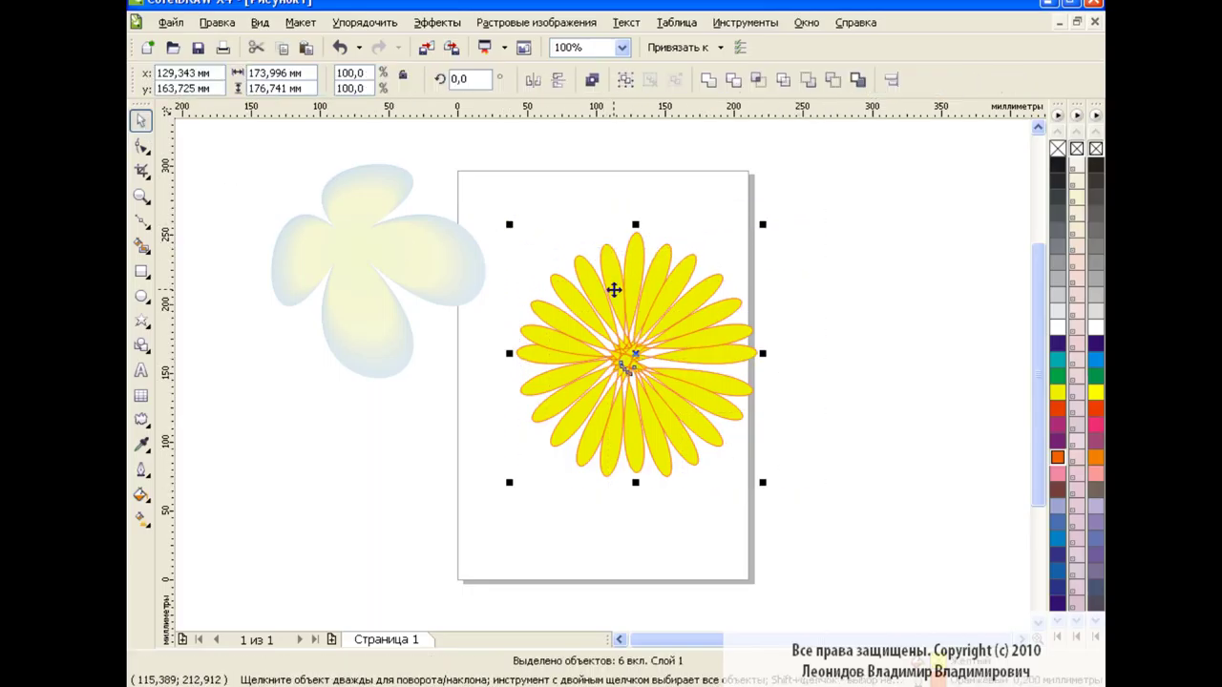
left_click(625, 79)
mouse_move(762, 482)
left_mouse_down()
mouse_move(564, 277)
mouse_move(350, 246)
mouse_move(371, 265)
left_mouse_up()
left_click(580, 252)
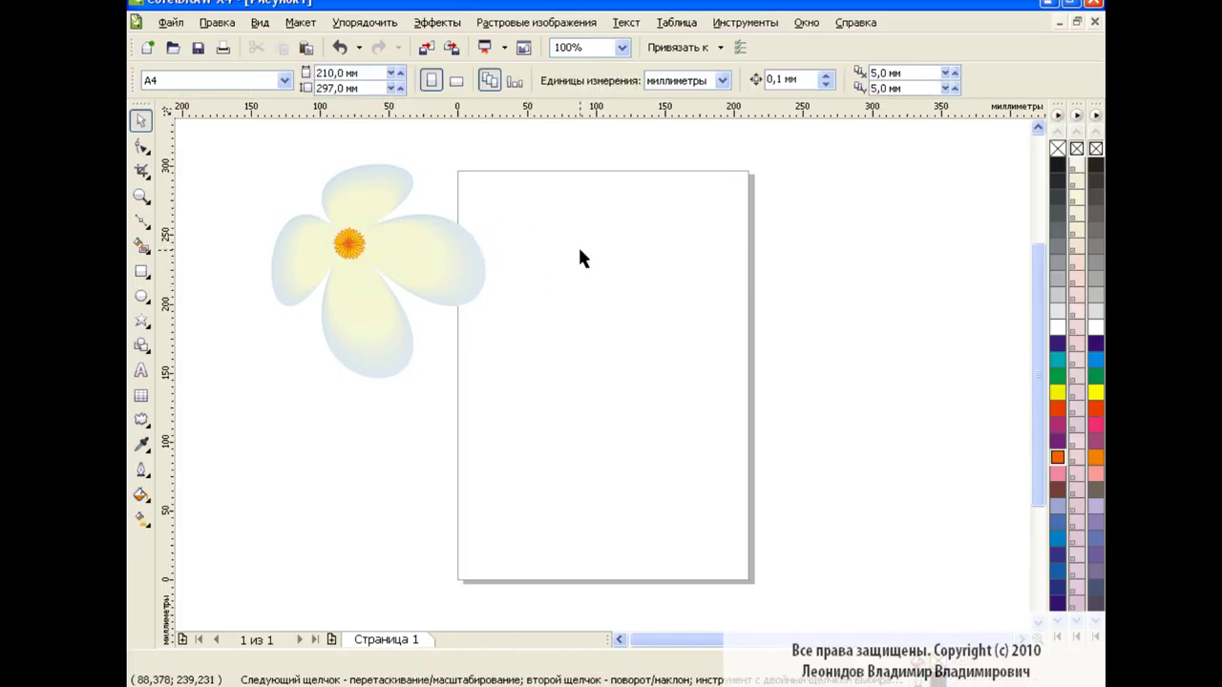
Step: Draw a closed freehand branch outline across the page with smoothing set to 40
left_click_drag(234, 148, 496, 373)
left_click(625, 365)
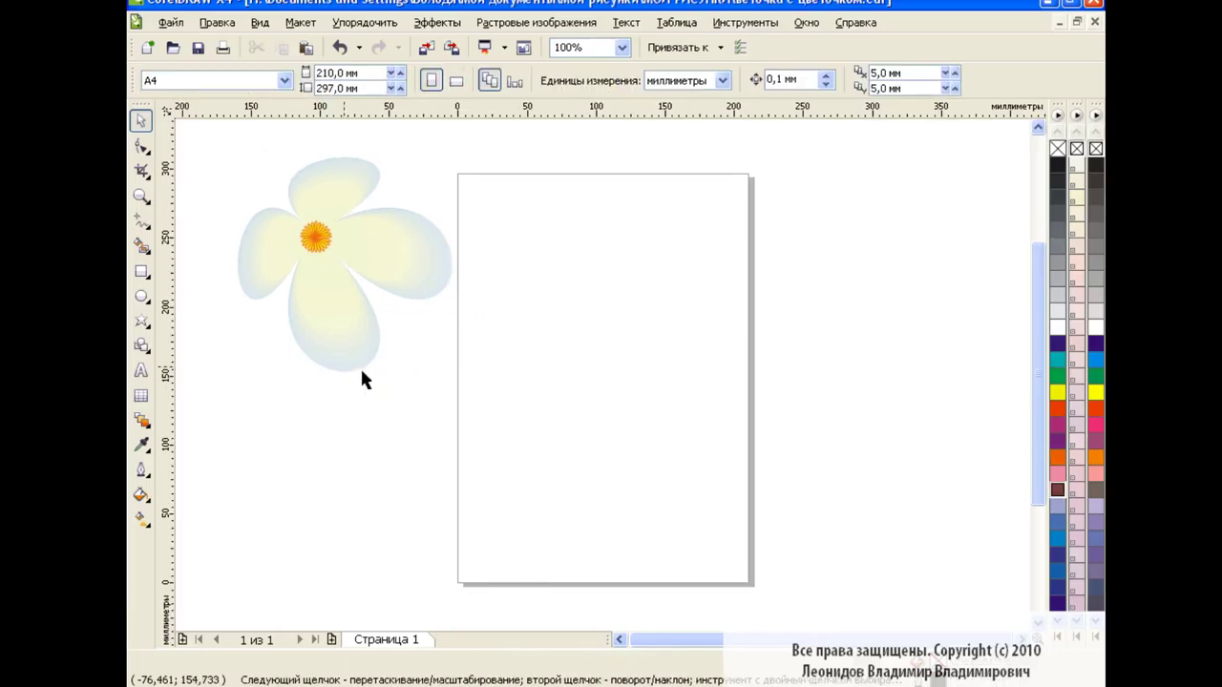
left_click(141, 221)
left_click(191, 232)
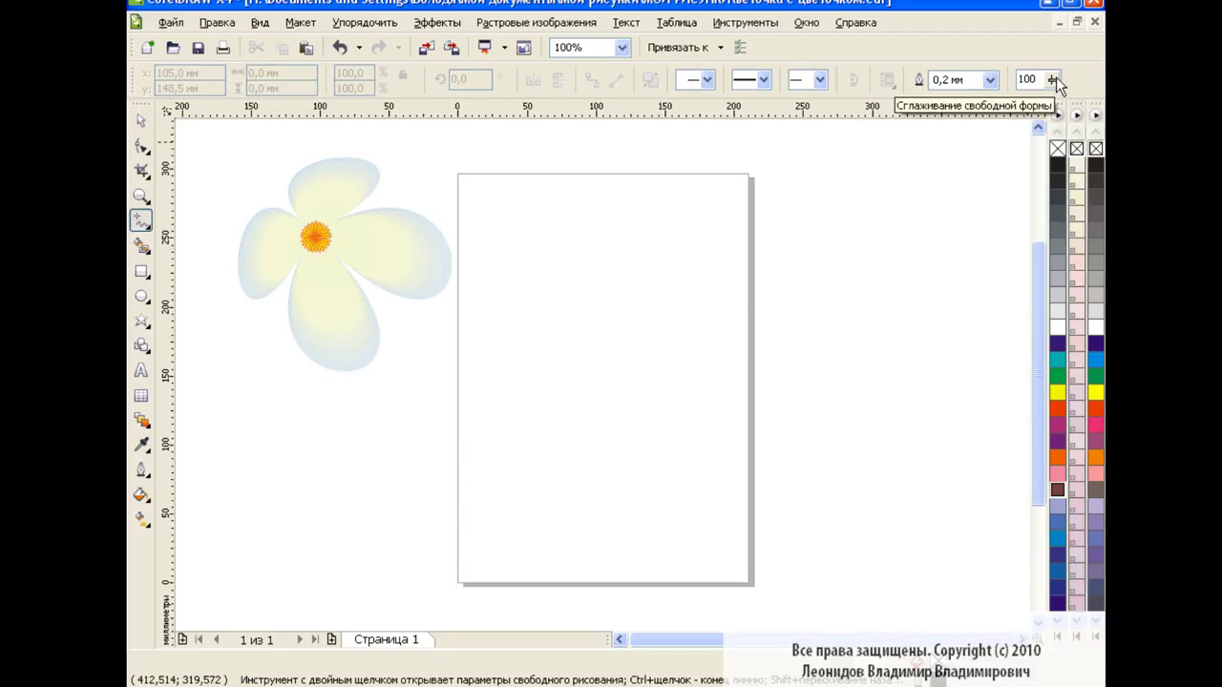
left_click_drag(1056, 81, 1058, 86)
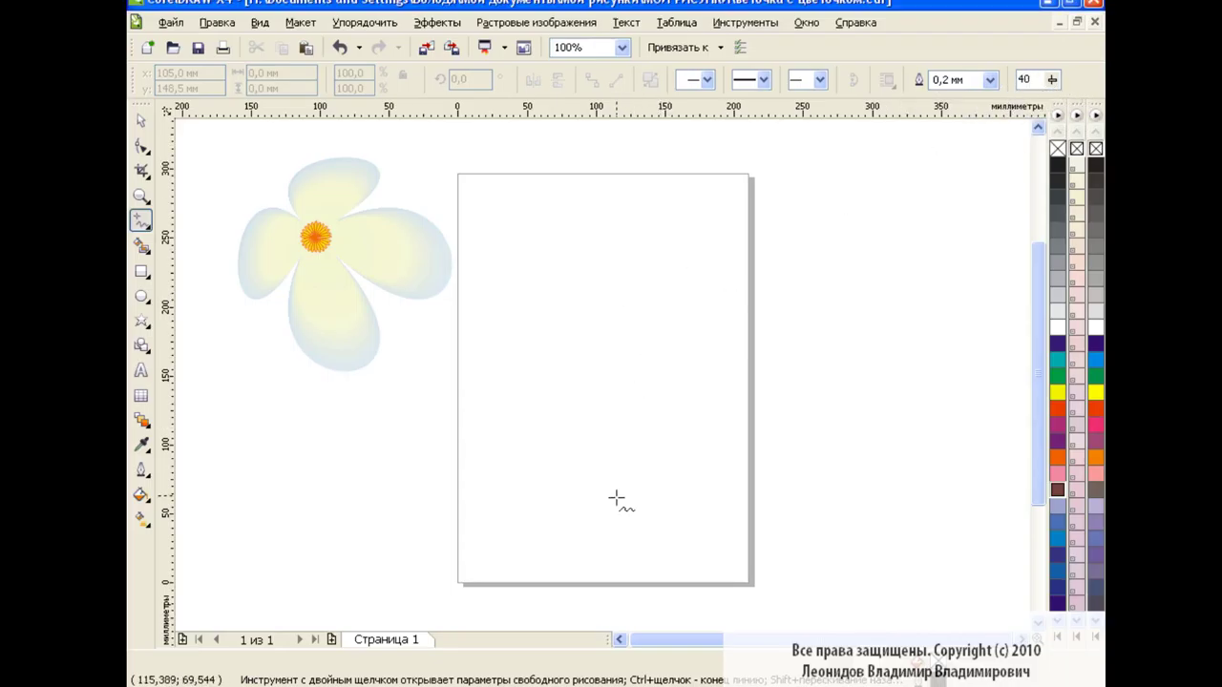
mouse_move(709, 560)
left_mouse_down()
mouse_move(531, 291)
mouse_move(627, 423)
mouse_move(690, 350)
mouse_move(753, 234)
mouse_move(833, 153)
mouse_move(776, 253)
mouse_move(868, 190)
mouse_move(717, 382)
mouse_move(688, 510)
left_mouse_up()
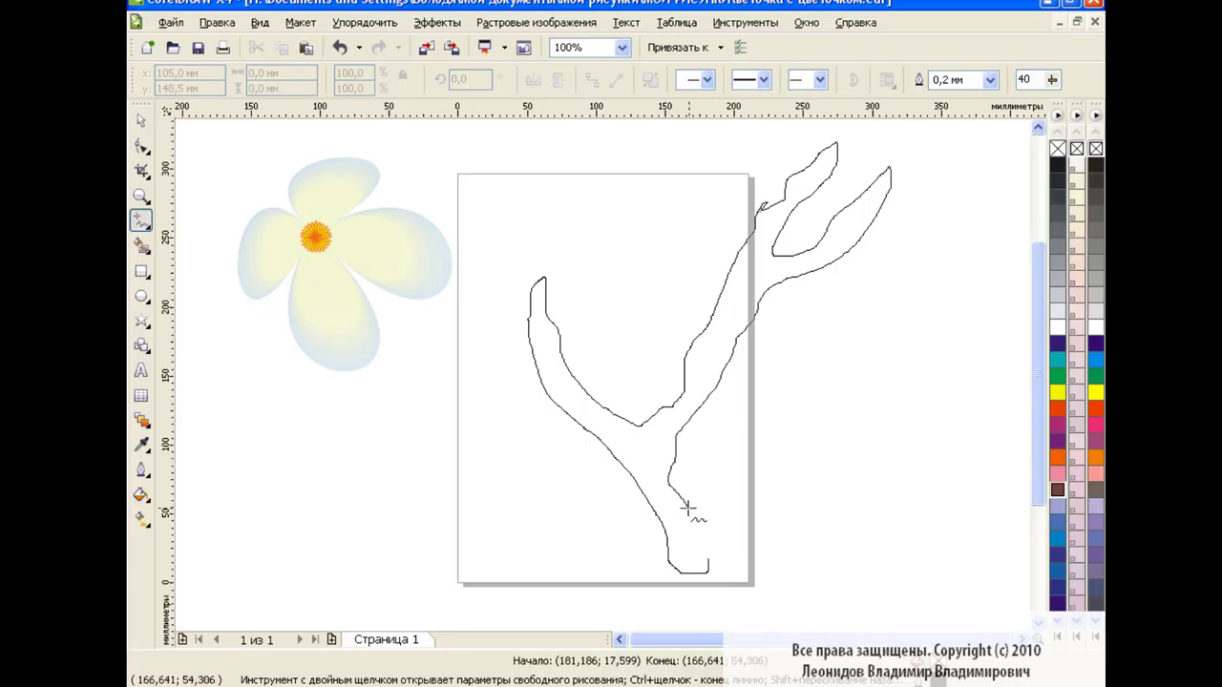
left_click_drag(707, 559, 710, 563)
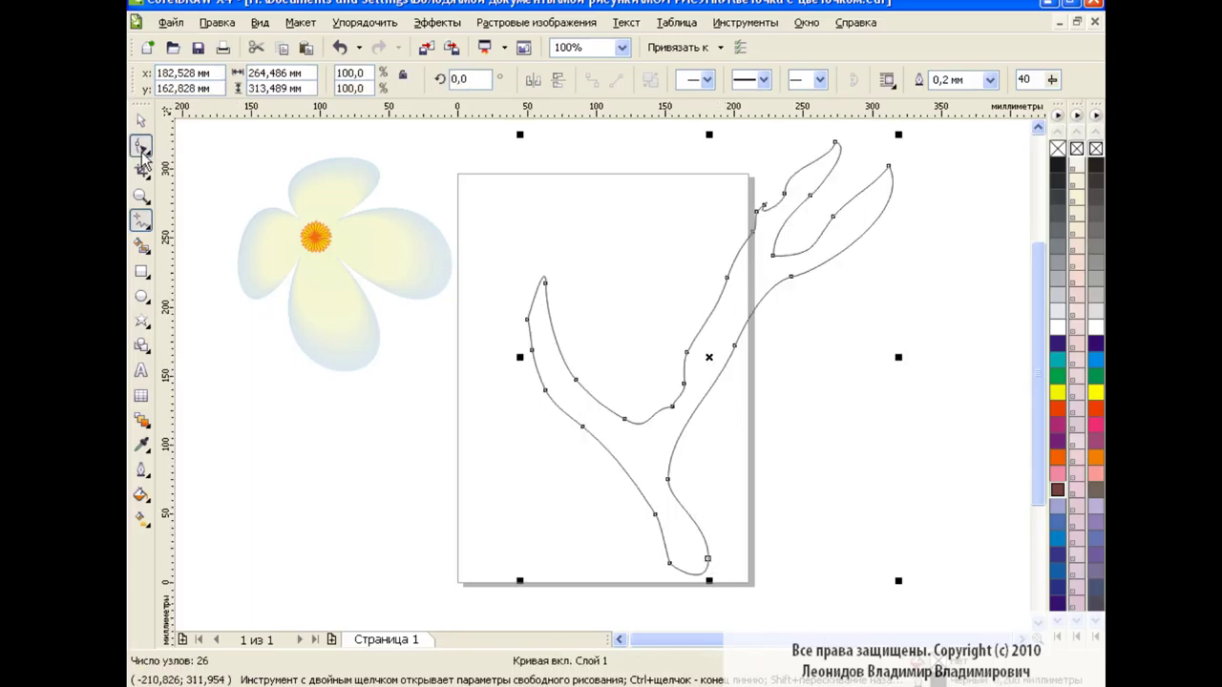
Step: Delete two branch nodes, reshape the upper twig, and lengthen the right fork
left_click(141, 146)
left_click_drag(723, 186, 761, 238)
key("Delete")
left_click(836, 143)
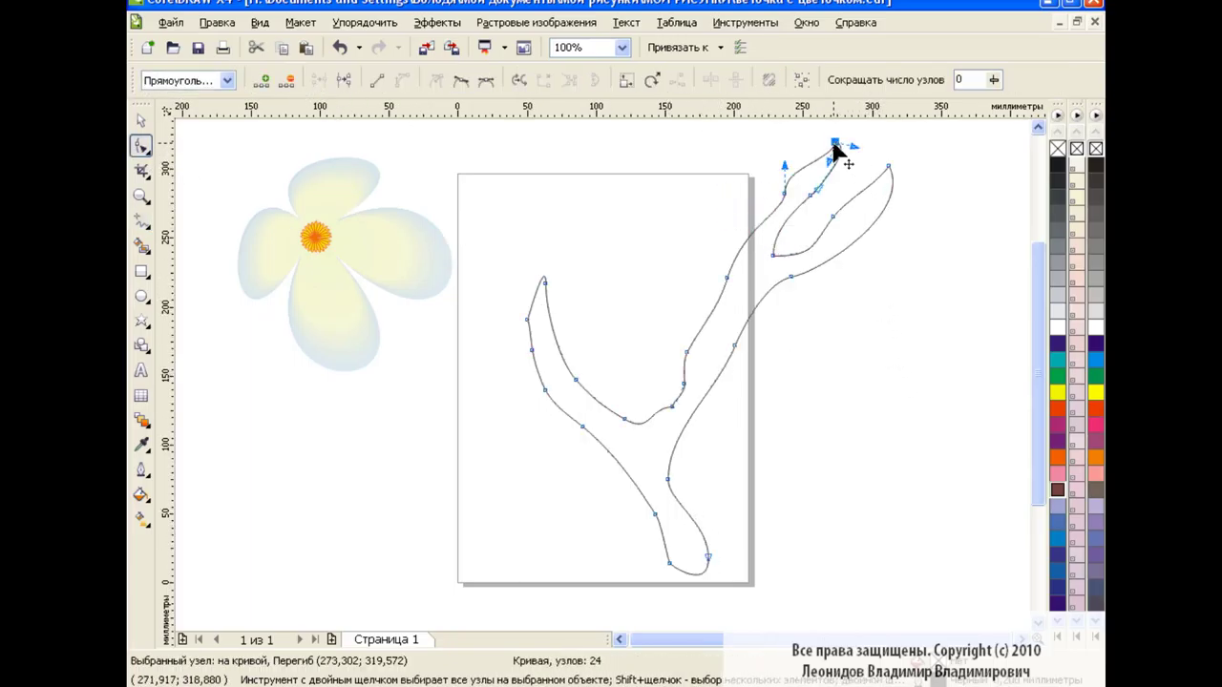
mouse_move(838, 151)
left_mouse_down()
mouse_move(851, 163)
mouse_move(832, 159)
mouse_move(783, 185)
left_mouse_up()
left_click(770, 257)
mouse_move(914, 265)
left_mouse_down()
mouse_move(821, 170)
mouse_move(938, 168)
left_mouse_up()
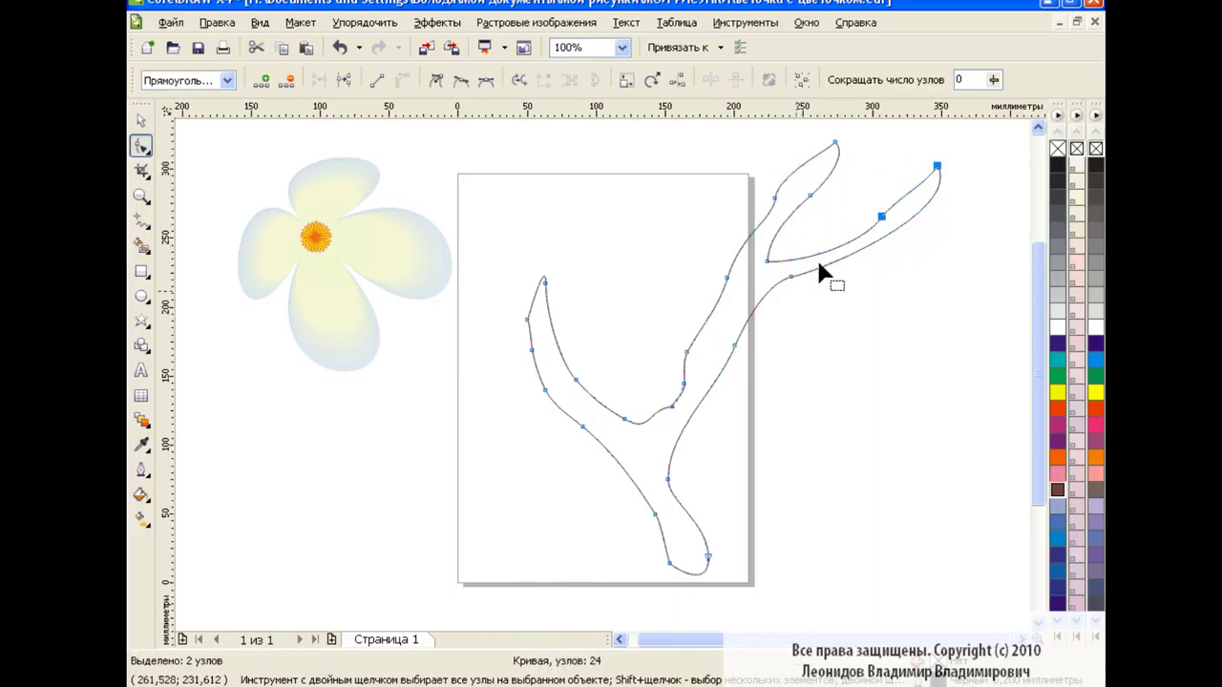
Step: Smooth the branch by adjusting nodes at the lower left, fork junction and top
mouse_move(625, 421)
left_mouse_down()
mouse_move(573, 387)
mouse_move(593, 418)
left_mouse_up()
mouse_move(677, 383)
left_mouse_down()
mouse_move(745, 273)
mouse_move(711, 368)
mouse_move(671, 420)
mouse_move(689, 394)
left_mouse_up()
left_click_drag(767, 260, 755, 270)
left_click_drag(776, 200, 817, 191)
left_click(140, 121)
left_click(448, 458)
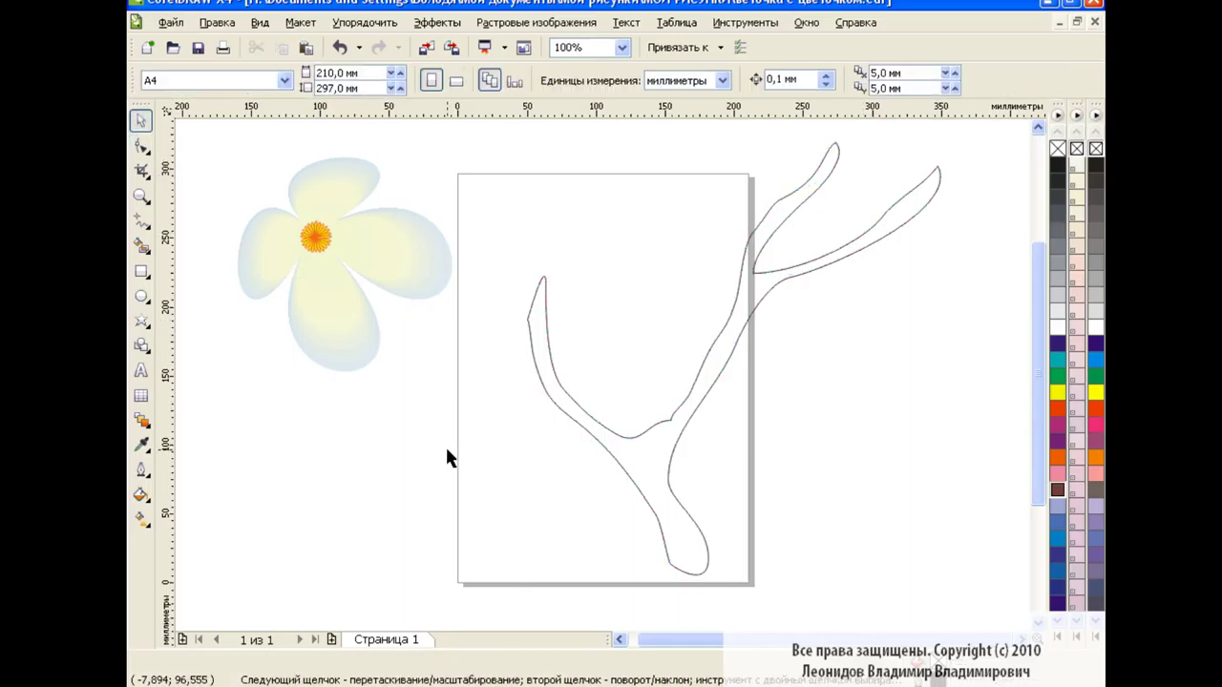
Step: Pull the branch copy's nodes inward along the upper and right tines, junction and base
left_click(701, 420)
left_click_drag(731, 349, 686, 360)
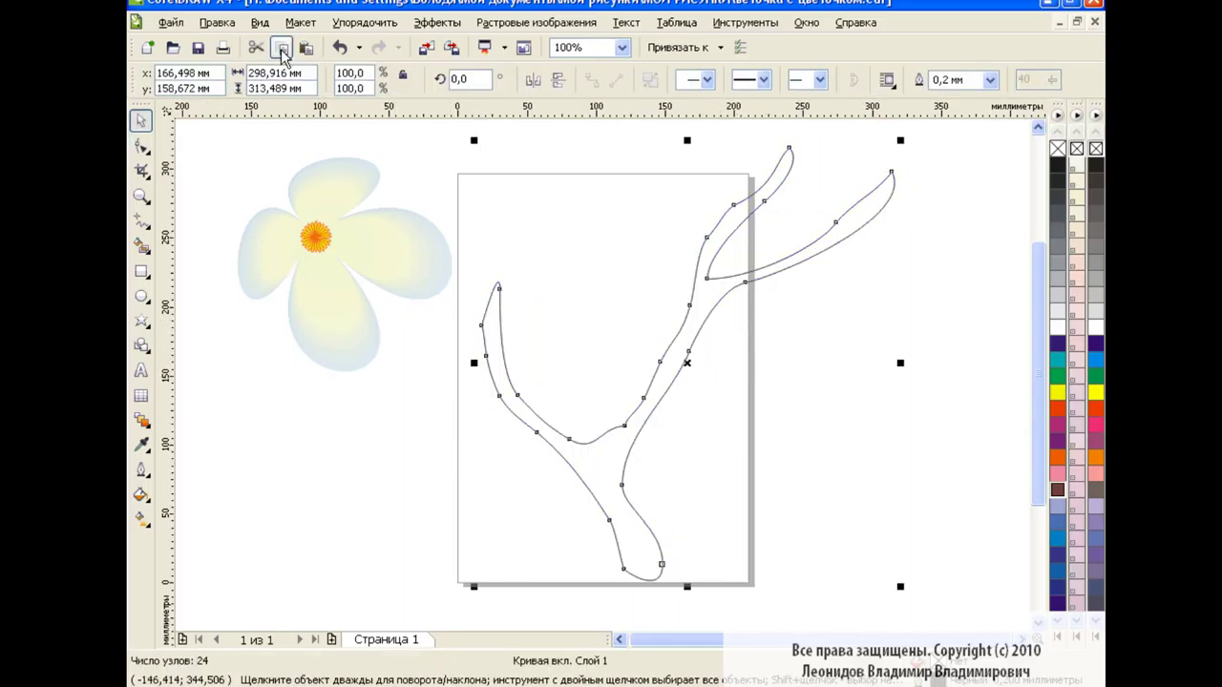
left_click(141, 146)
mouse_move(781, 148)
left_mouse_down()
mouse_move(800, 175)
mouse_move(757, 228)
mouse_move(709, 254)
mouse_move(706, 289)
mouse_move(902, 200)
mouse_move(905, 237)
mouse_move(845, 225)
left_mouse_up()
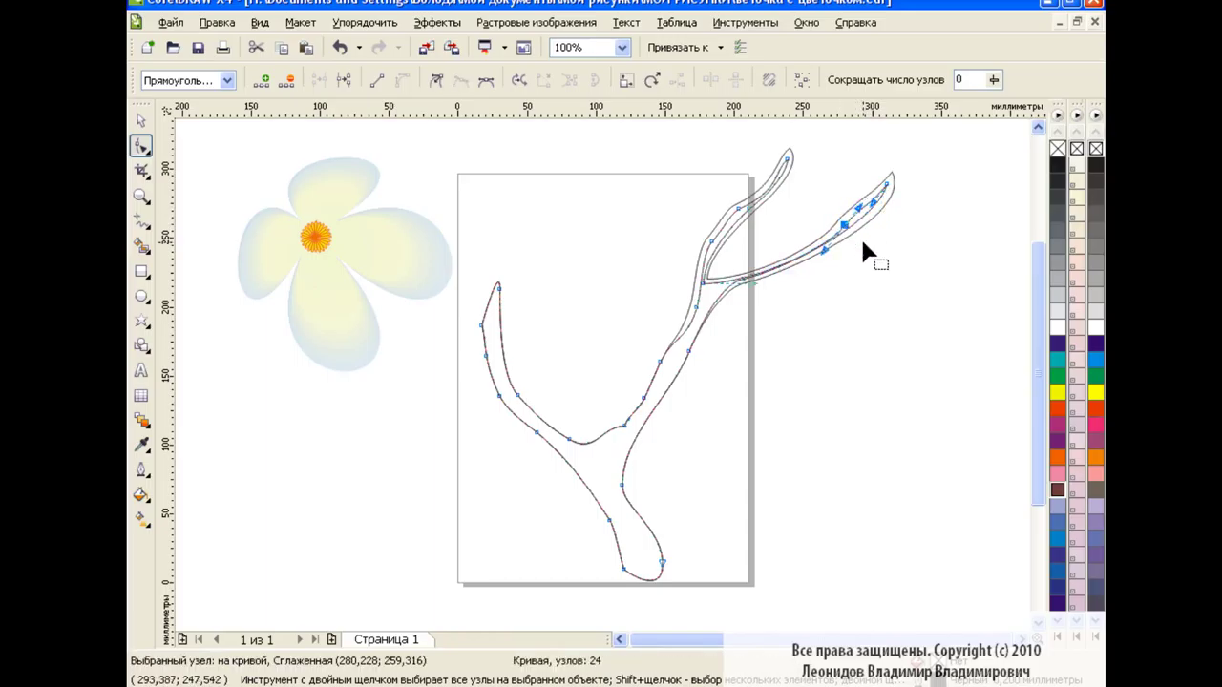
left_click_drag(688, 361, 682, 349)
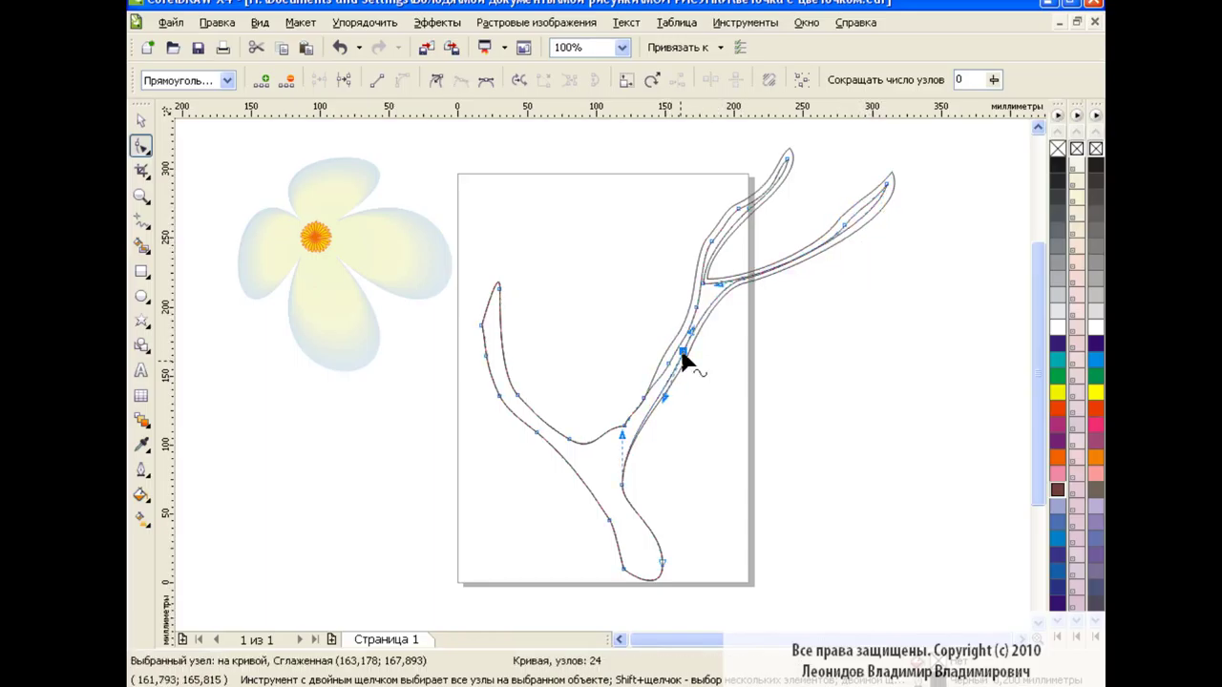
left_click_drag(622, 486, 615, 475)
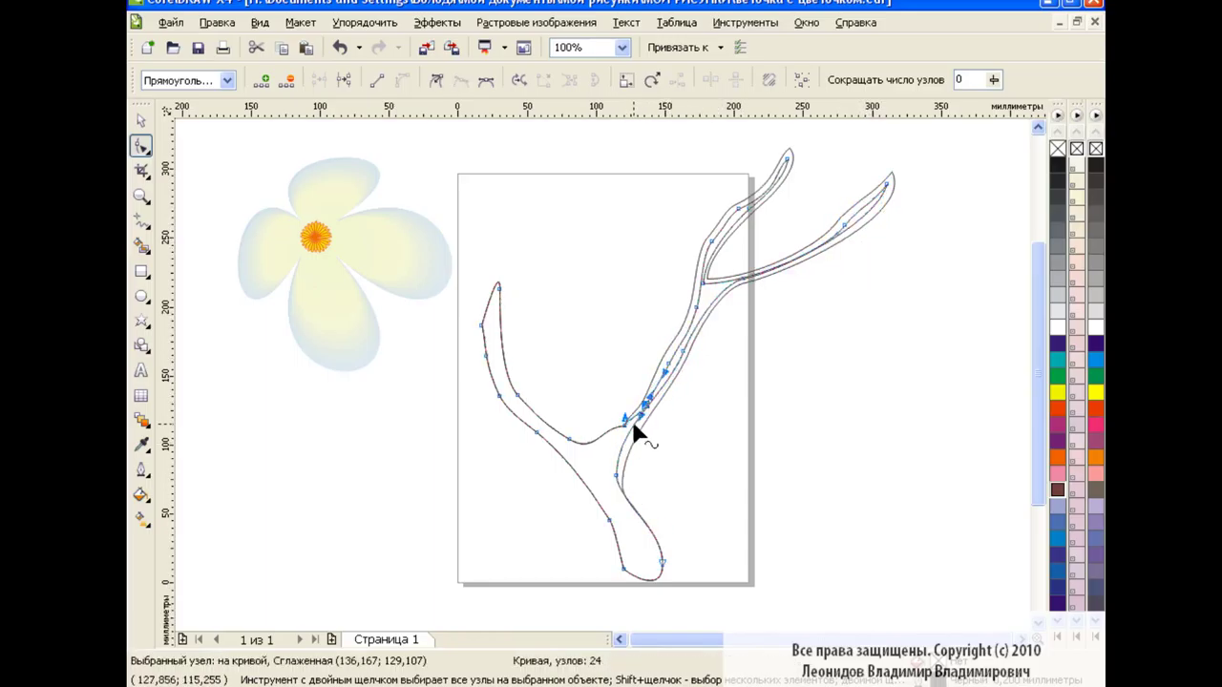
mouse_move(631, 417)
left_mouse_down()
mouse_move(633, 430)
mouse_move(537, 441)
left_mouse_up()
mouse_move(611, 528)
left_mouse_down()
mouse_move(627, 573)
mouse_move(659, 567)
left_mouse_up()
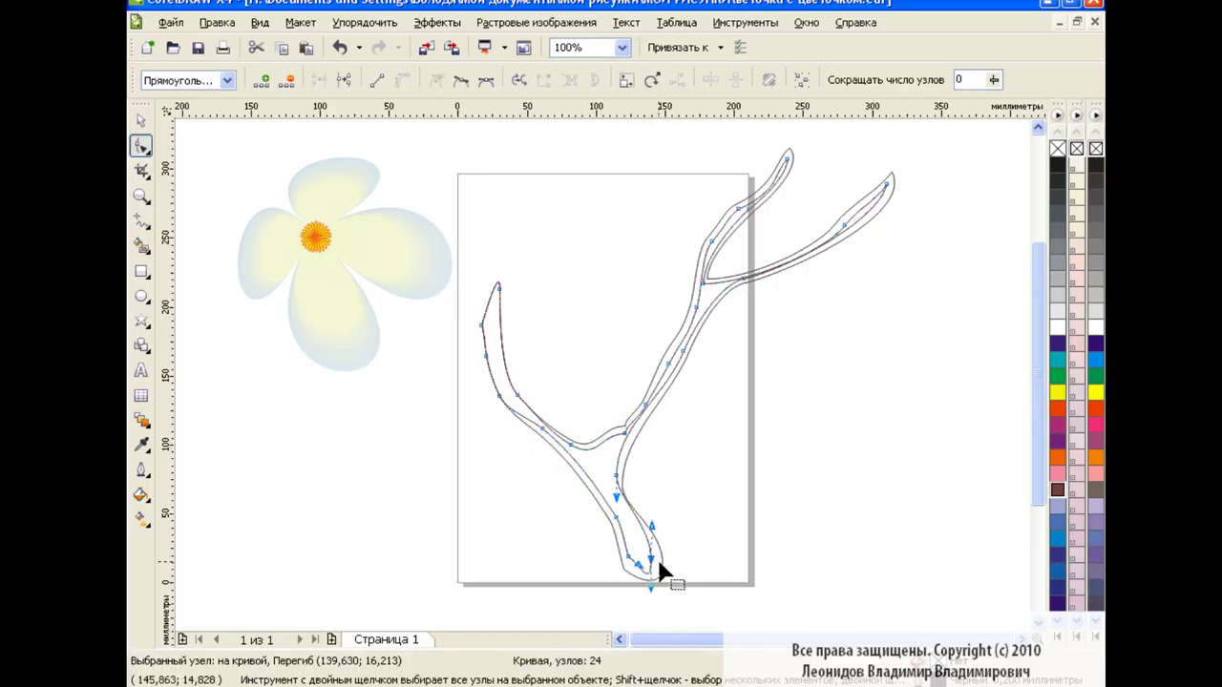
Step: Pull the copy's left tine inward and fill the branch solid black
left_click(503, 406)
mouse_move(522, 388)
left_mouse_down()
mouse_move(487, 325)
mouse_move(506, 309)
left_mouse_up()
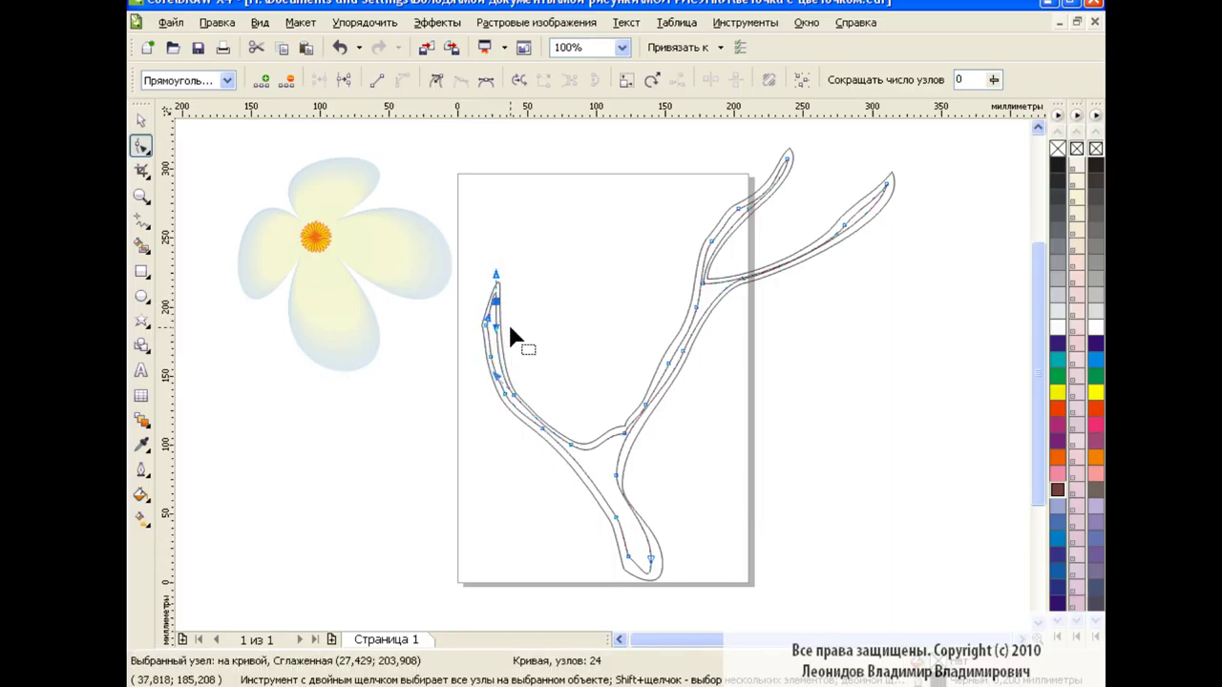
left_click(142, 121)
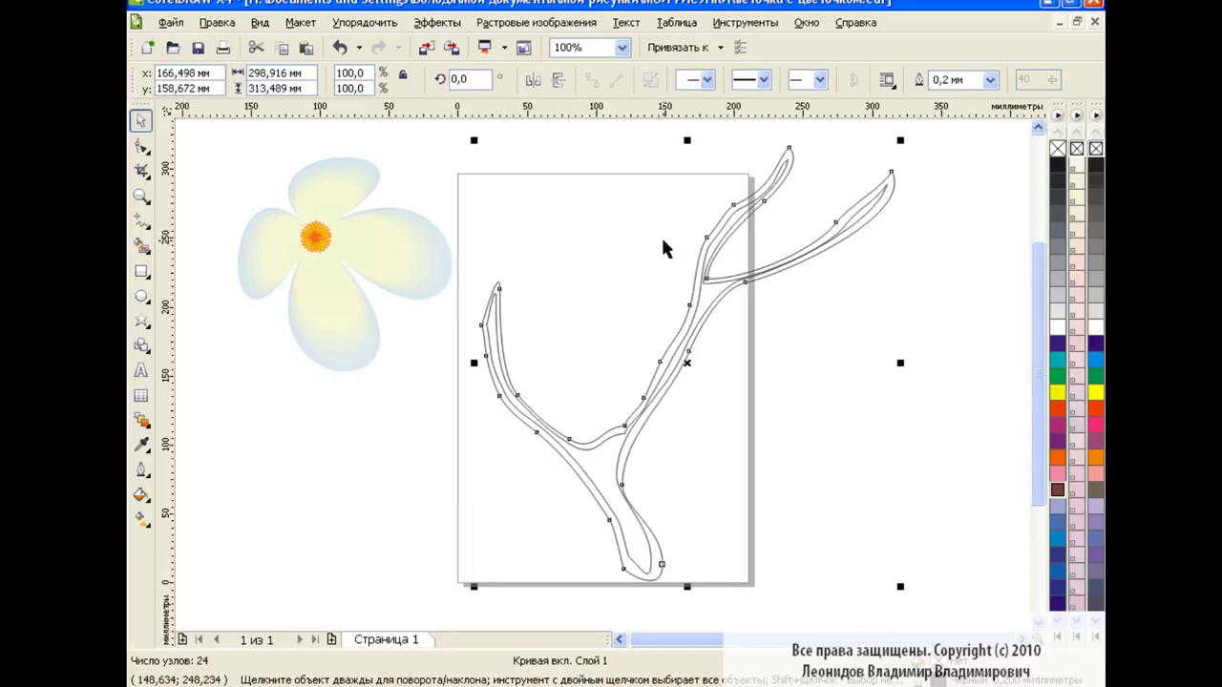
left_click(1057, 164)
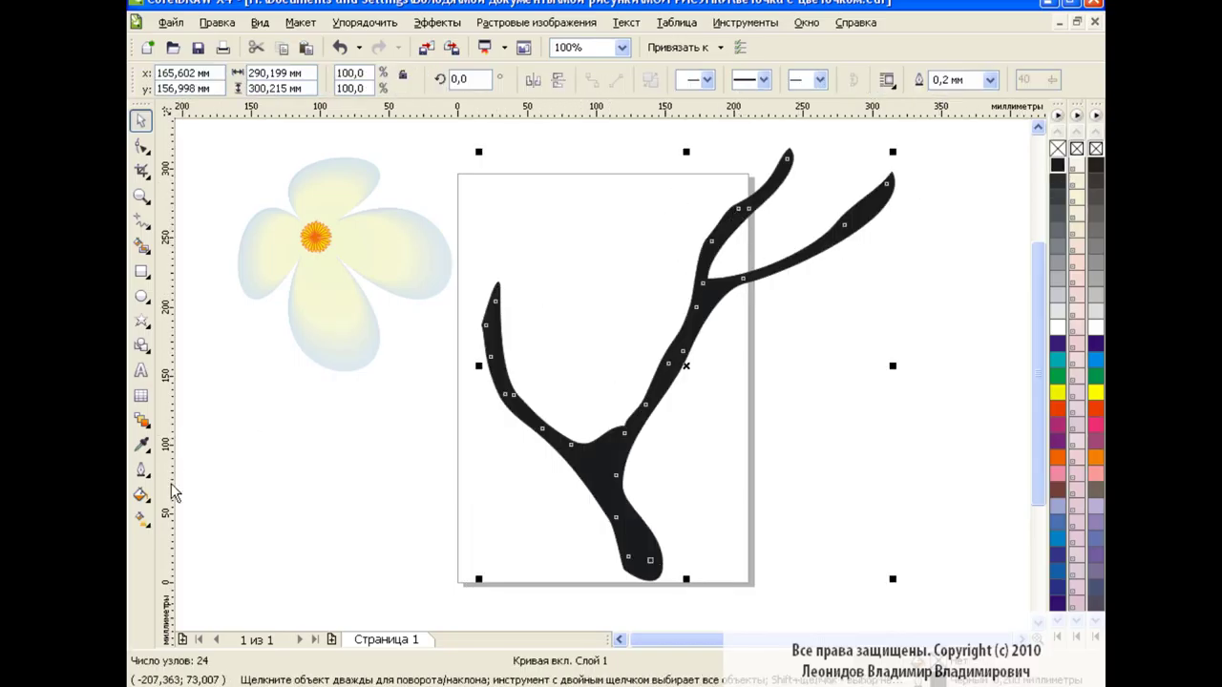
Step: Fill the inner branch copy with Коричневый brown (C0 M20 Y40 K40) through Uniform Fill
left_click(142, 494)
left_click(230, 504)
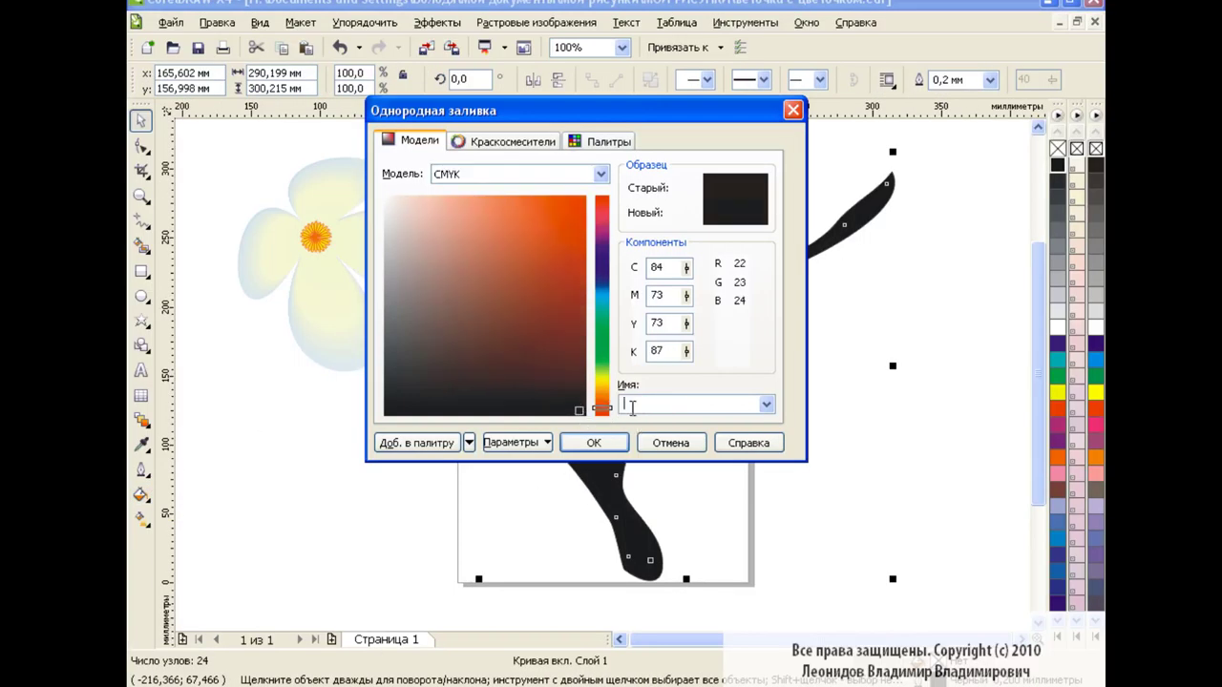
type("Коричневый")
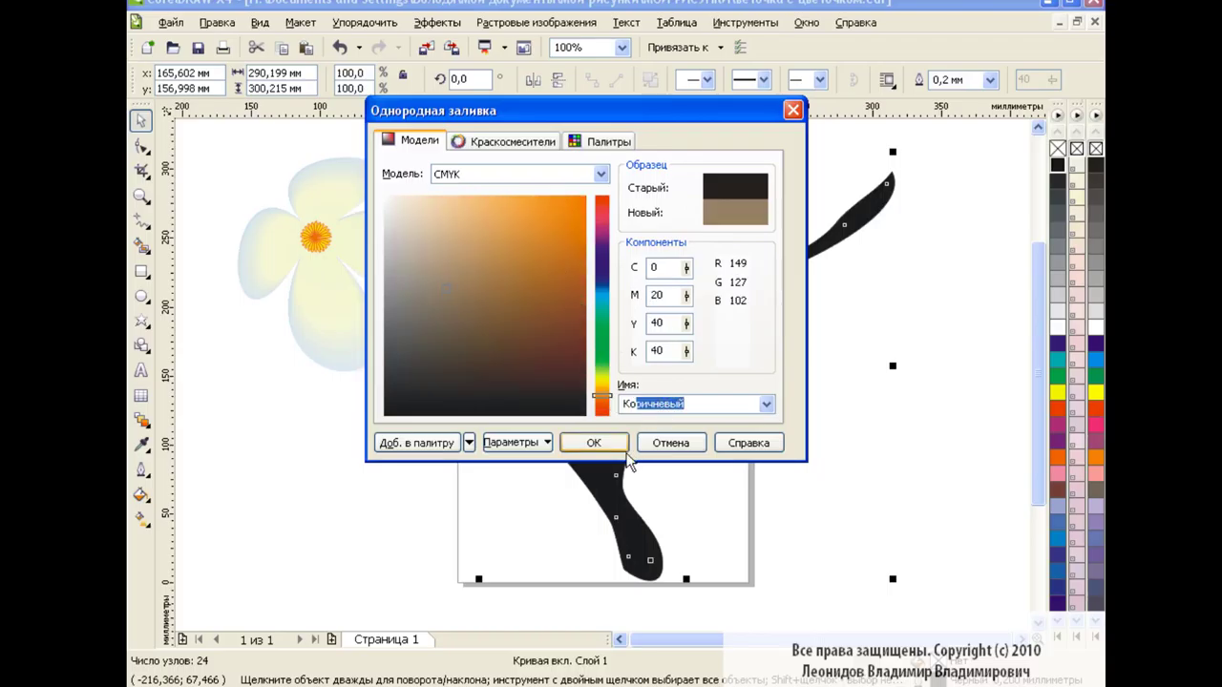
left_click(616, 445)
key("Escape")
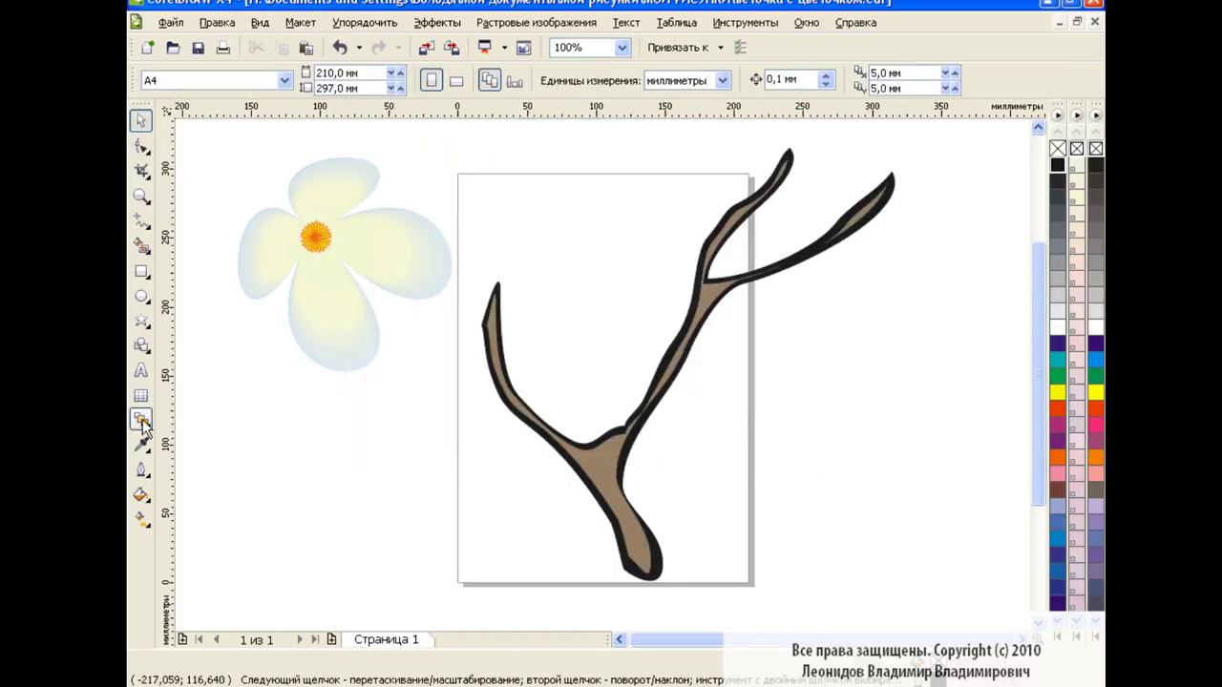
left_click(142, 420)
Step: Blend the black branch into the brown one and remove the blend's outline
left_click_drag(686, 364, 635, 432)
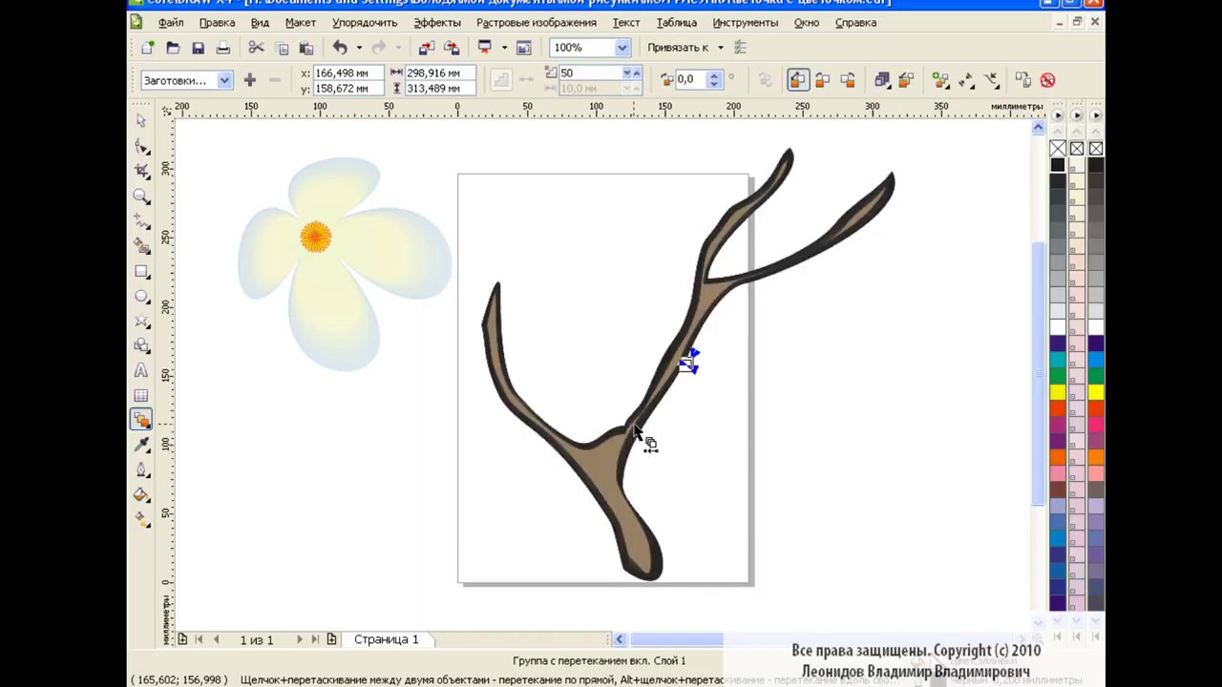
right_click(1060, 149)
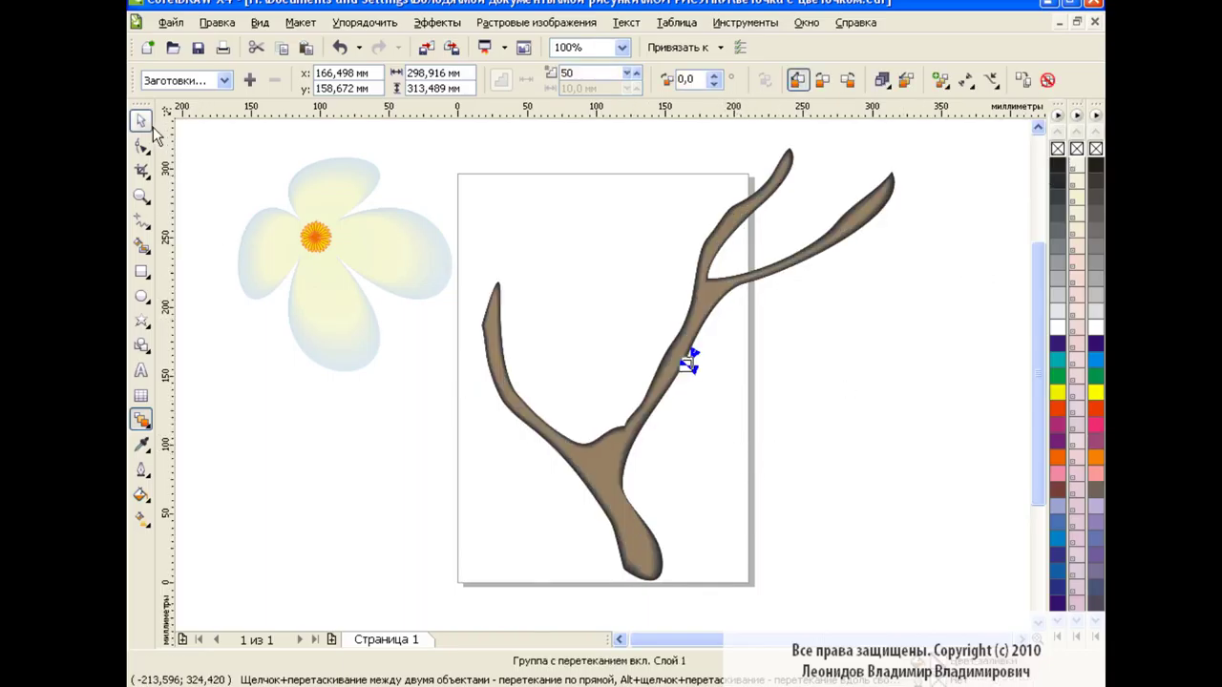
left_click(141, 120)
left_click(599, 465)
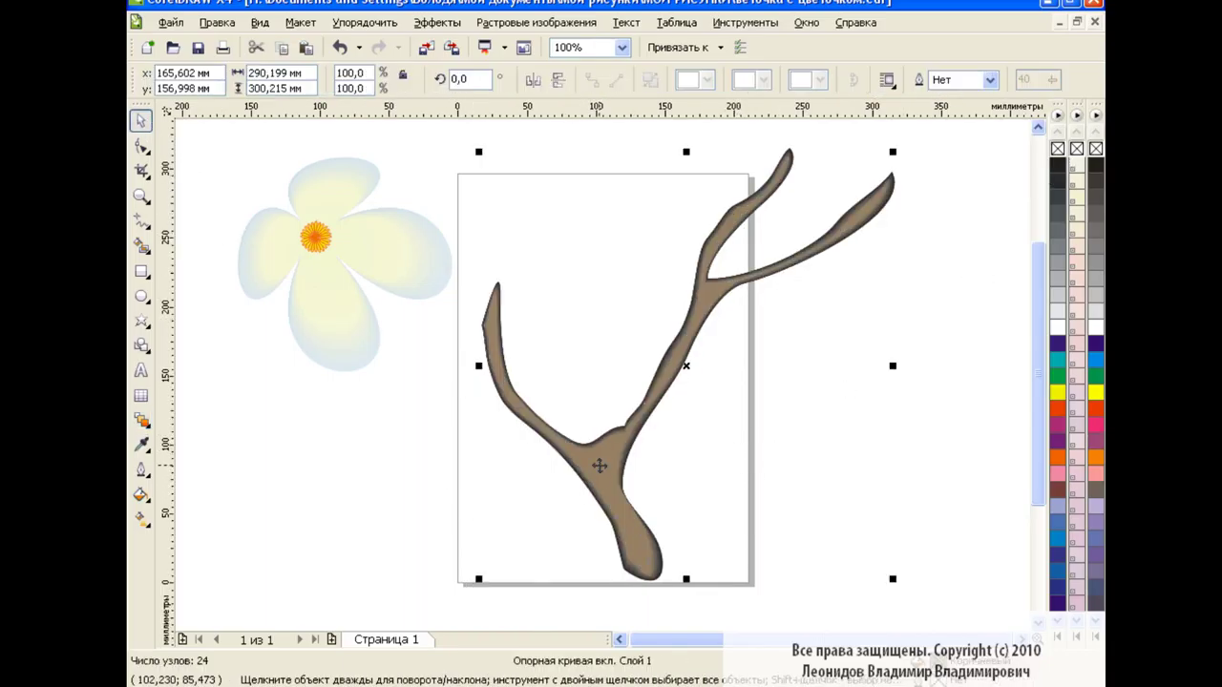
Step: Adjust the branch curve's nodes at the lower fork and upper junction
left_click(810, 363)
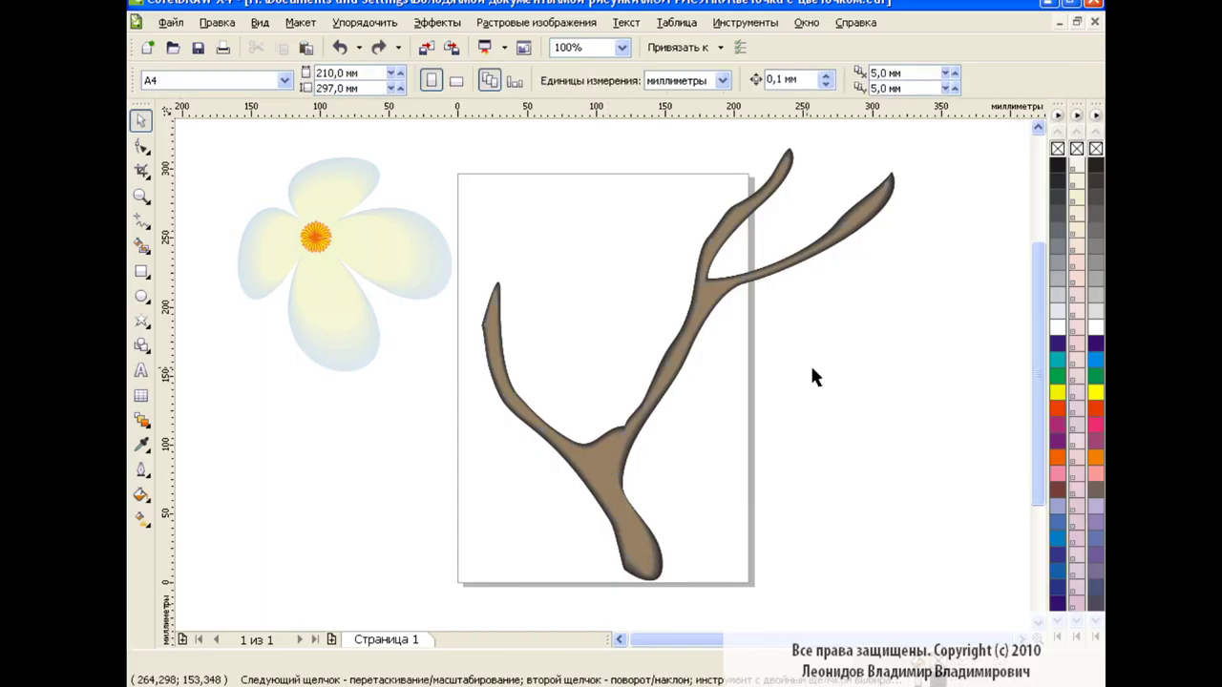
left_click(142, 145)
left_click(615, 477)
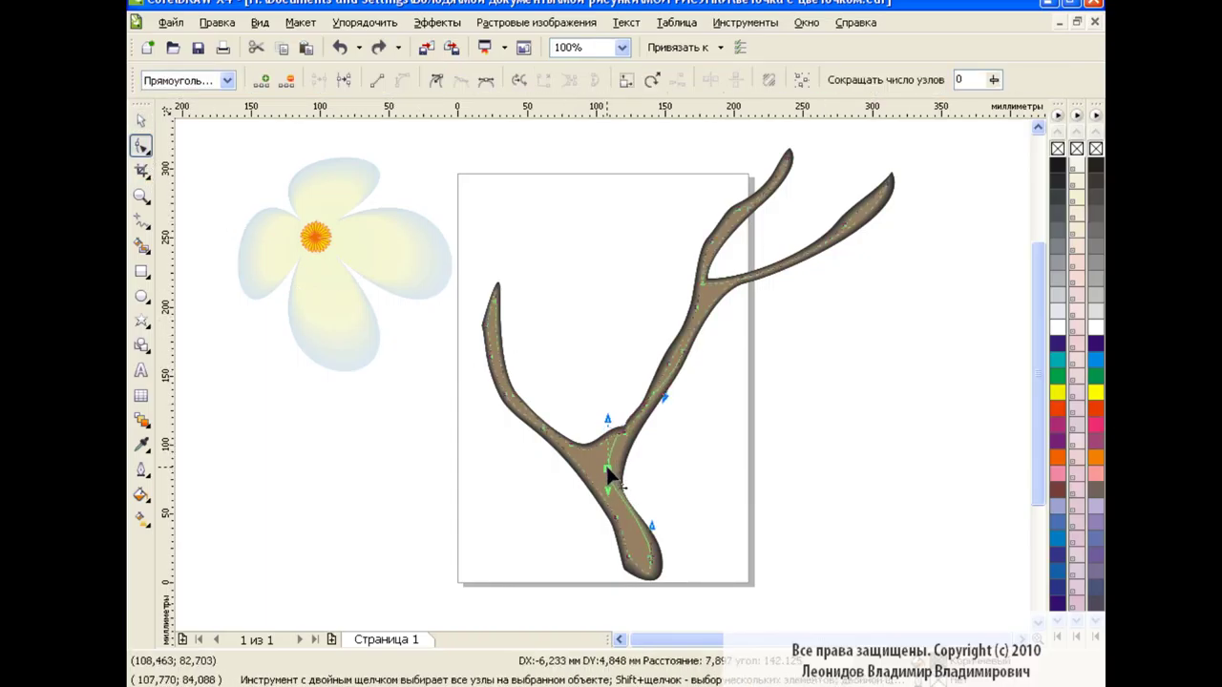
left_click_drag(605, 477, 607, 474)
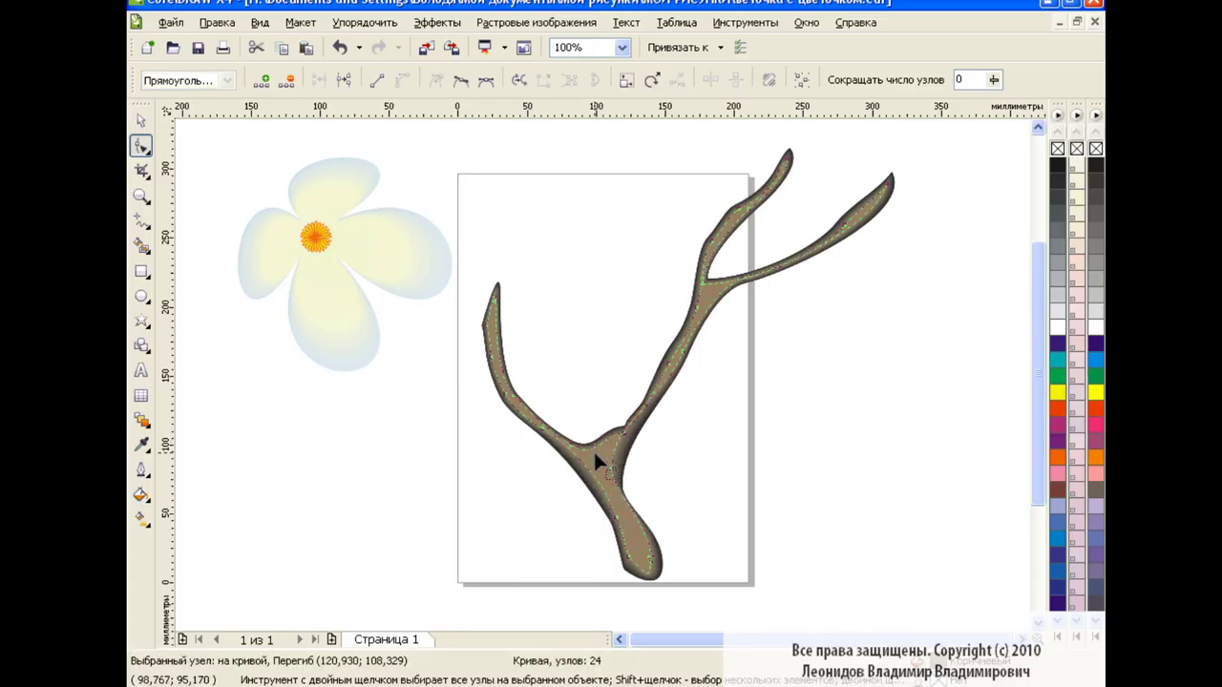
left_click_drag(596, 447, 600, 462)
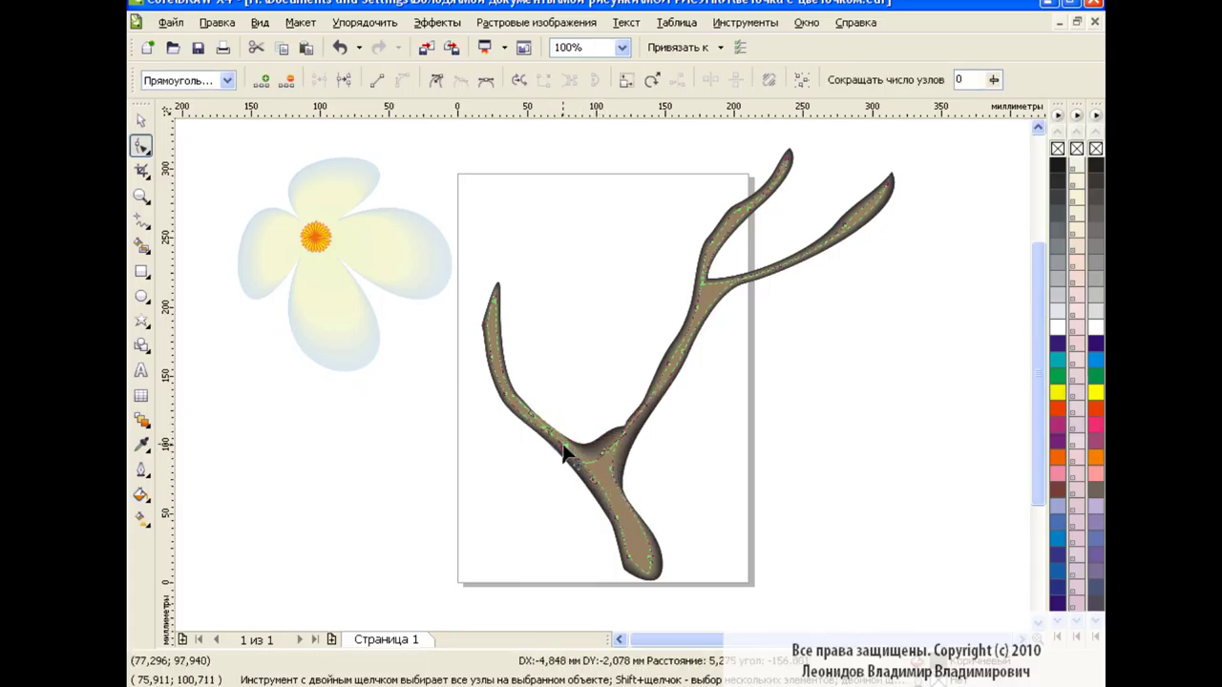
left_click(511, 394)
left_click(490, 325)
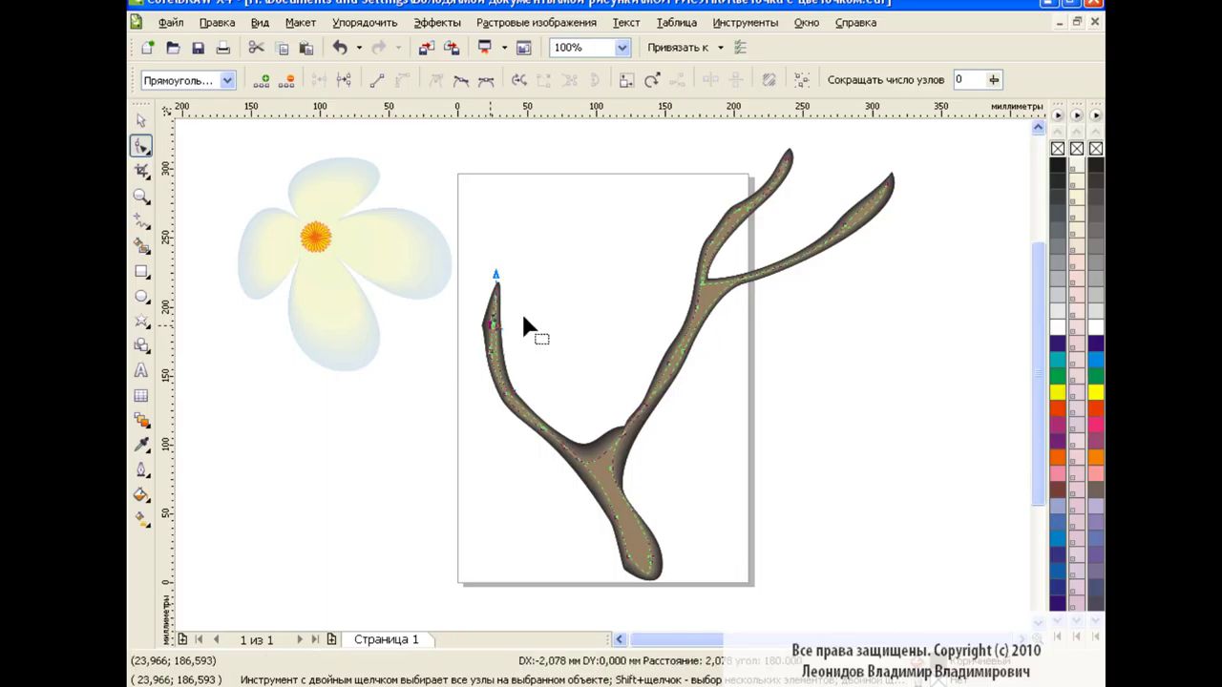
left_click(709, 296)
mouse_move(708, 298)
left_mouse_down()
mouse_move(747, 301)
mouse_move(742, 281)
left_mouse_up()
Step: Make the lower junction node a sharp corner and reshape the trunk's bottom tip
left_click_drag(625, 507, 616, 478)
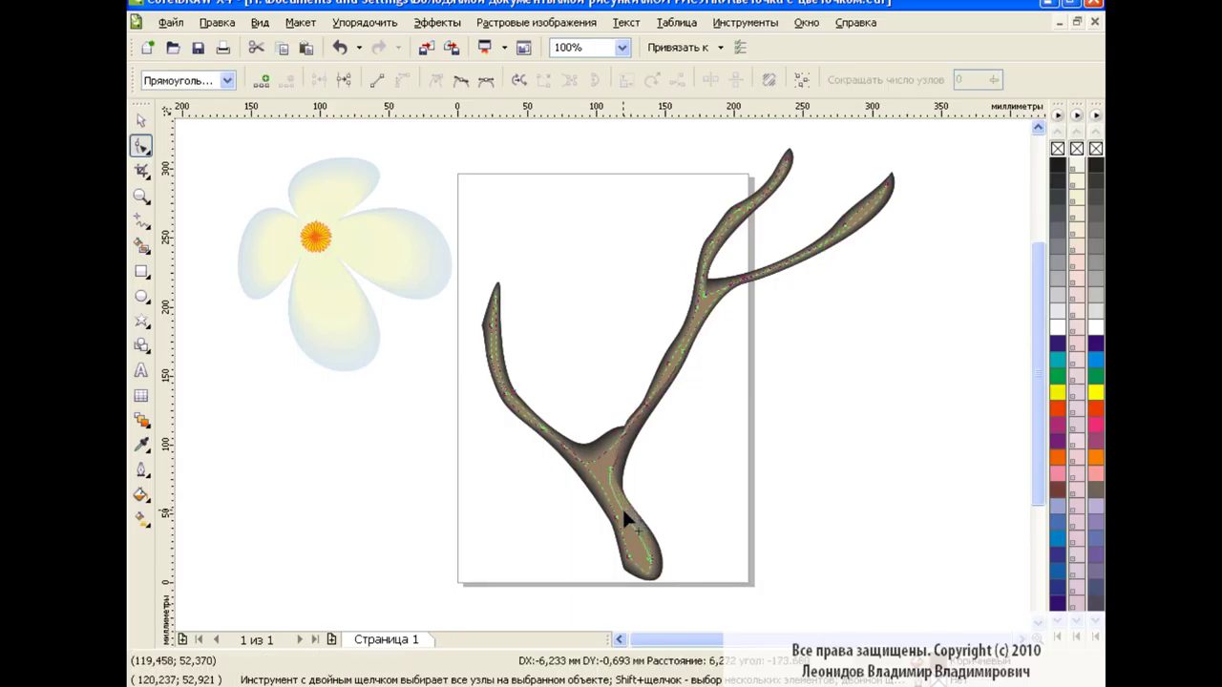
left_click(436, 79)
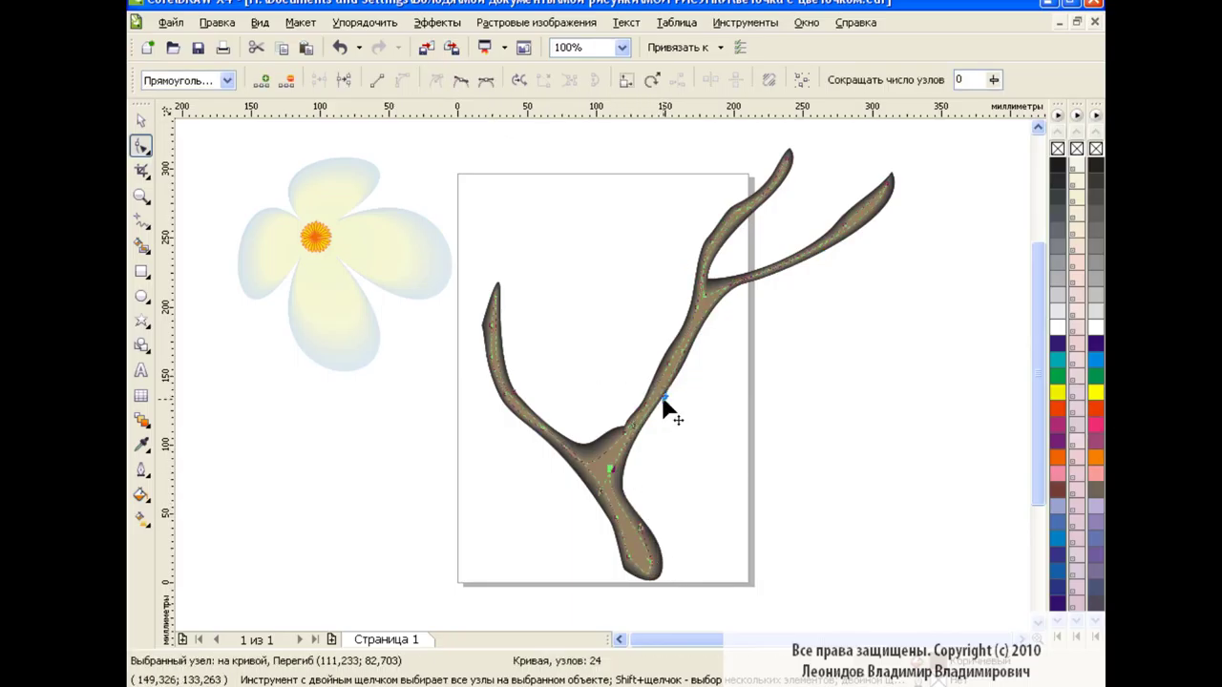
left_click(624, 519)
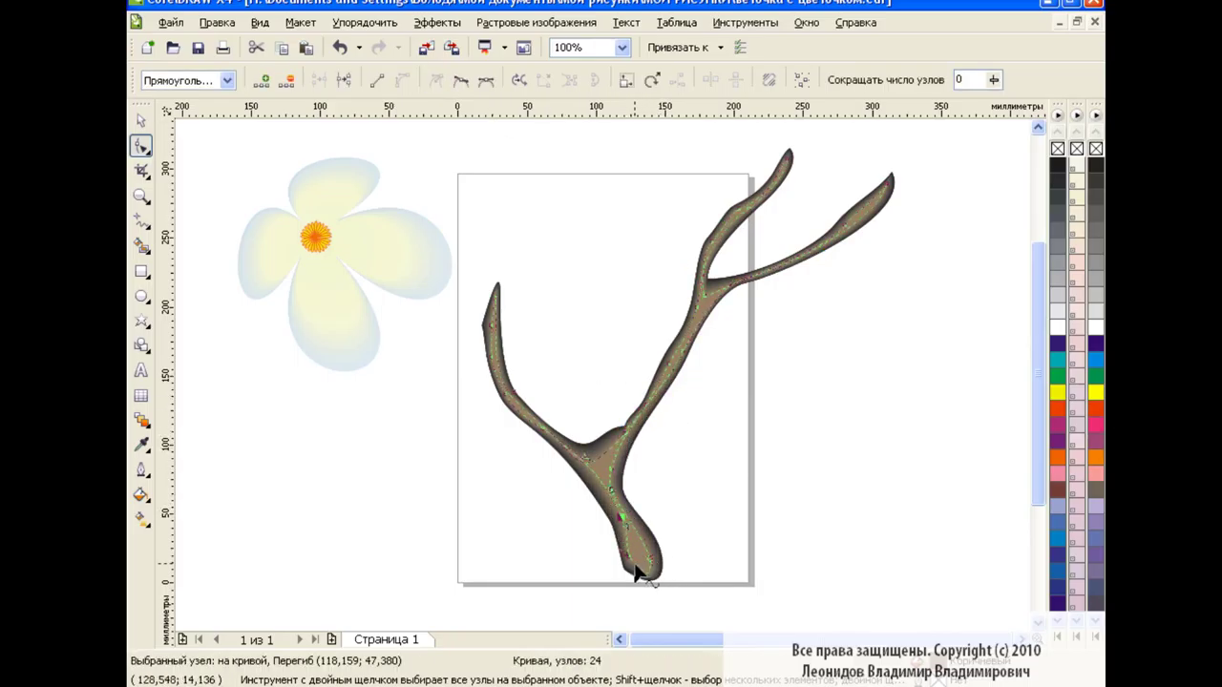
left_click_drag(632, 558, 631, 551)
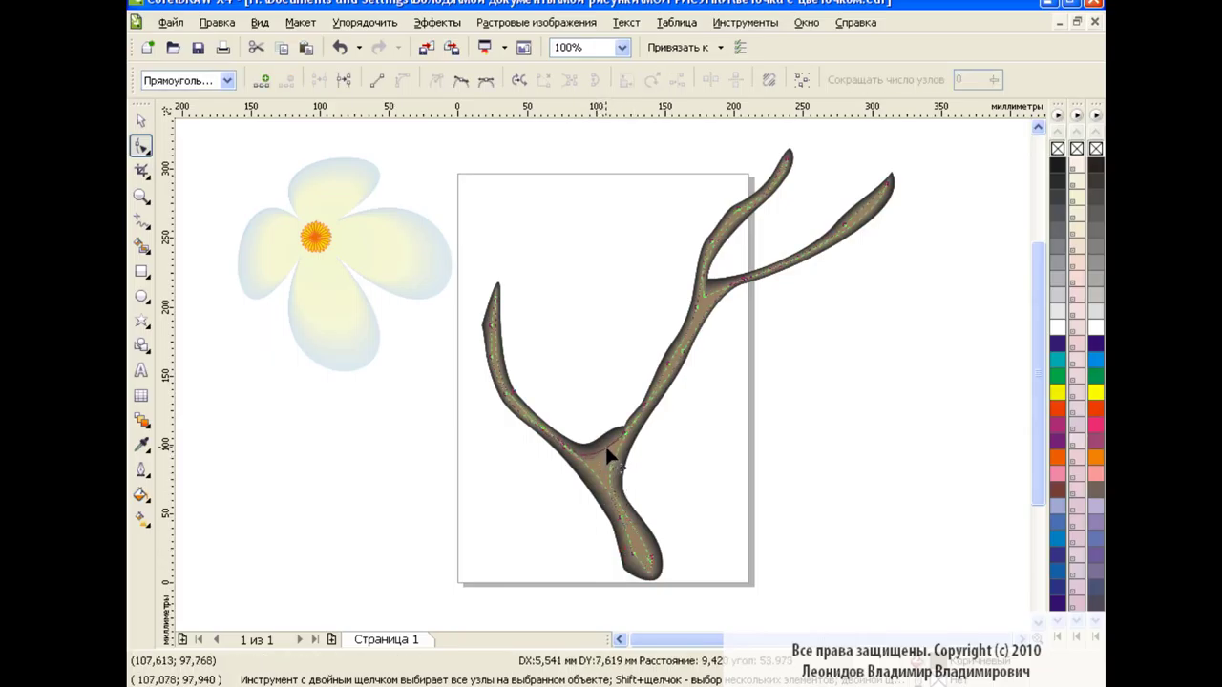
key("space")
left_click(426, 456)
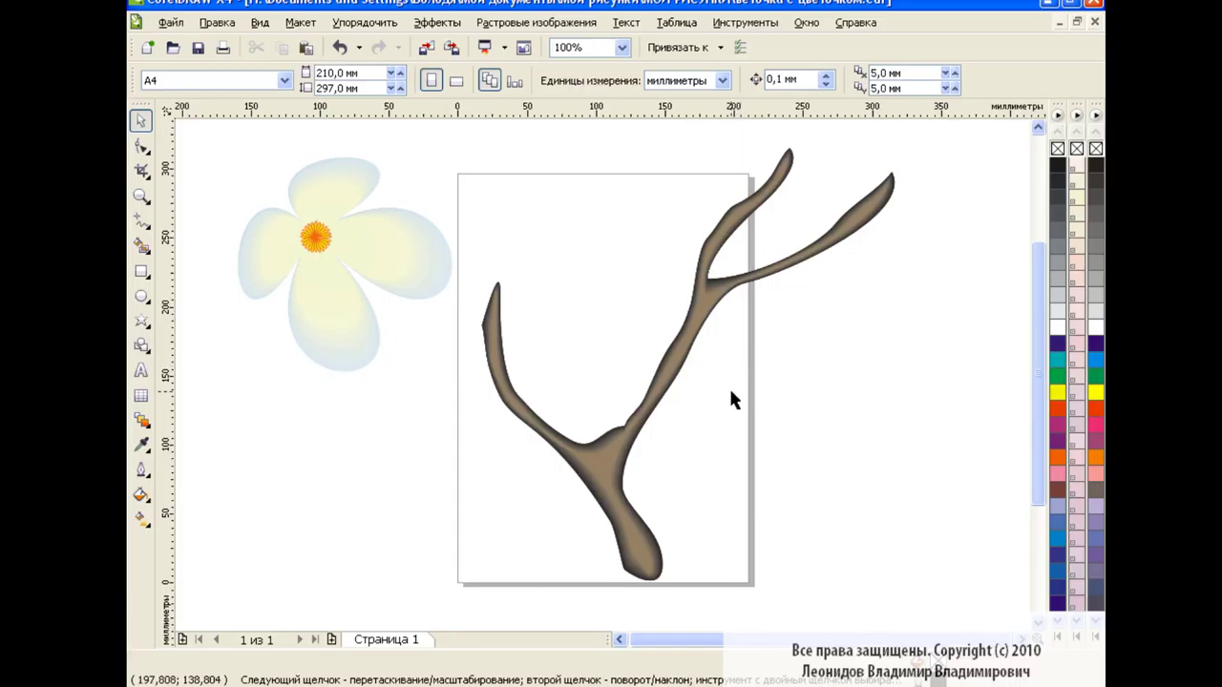
Step: Break the branch blend apart and place the large flower on the branch's left fork
left_click_drag(214, 172, 477, 439)
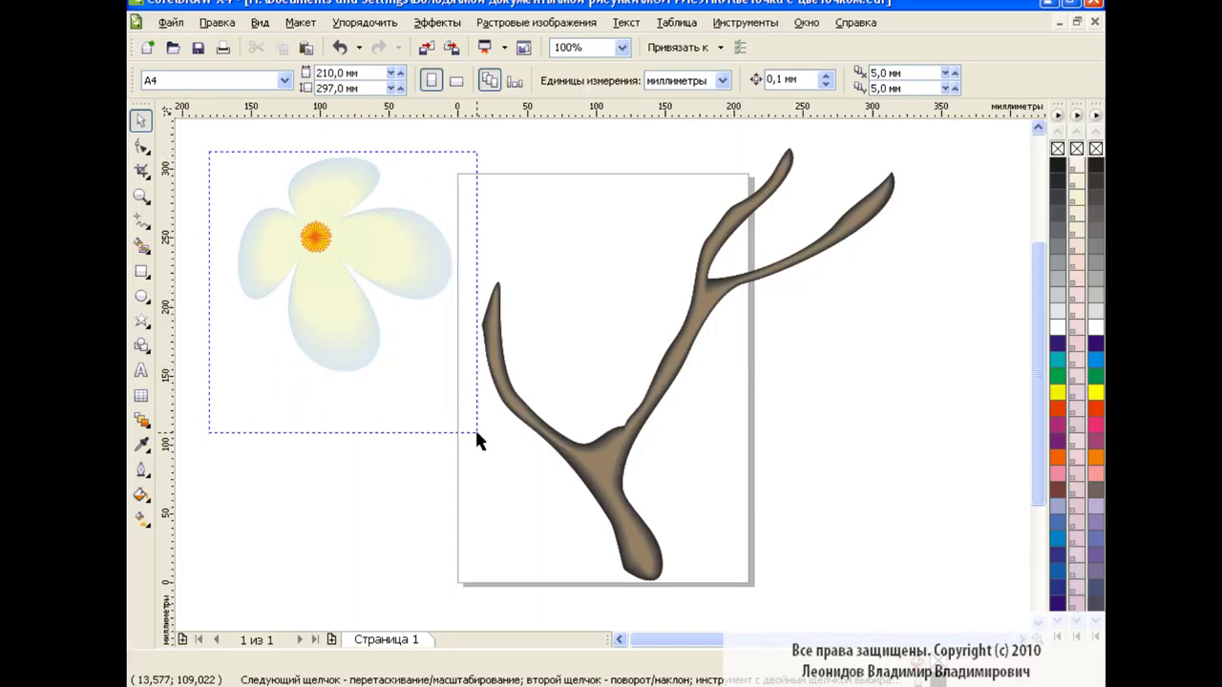
left_click_drag(345, 264, 538, 343)
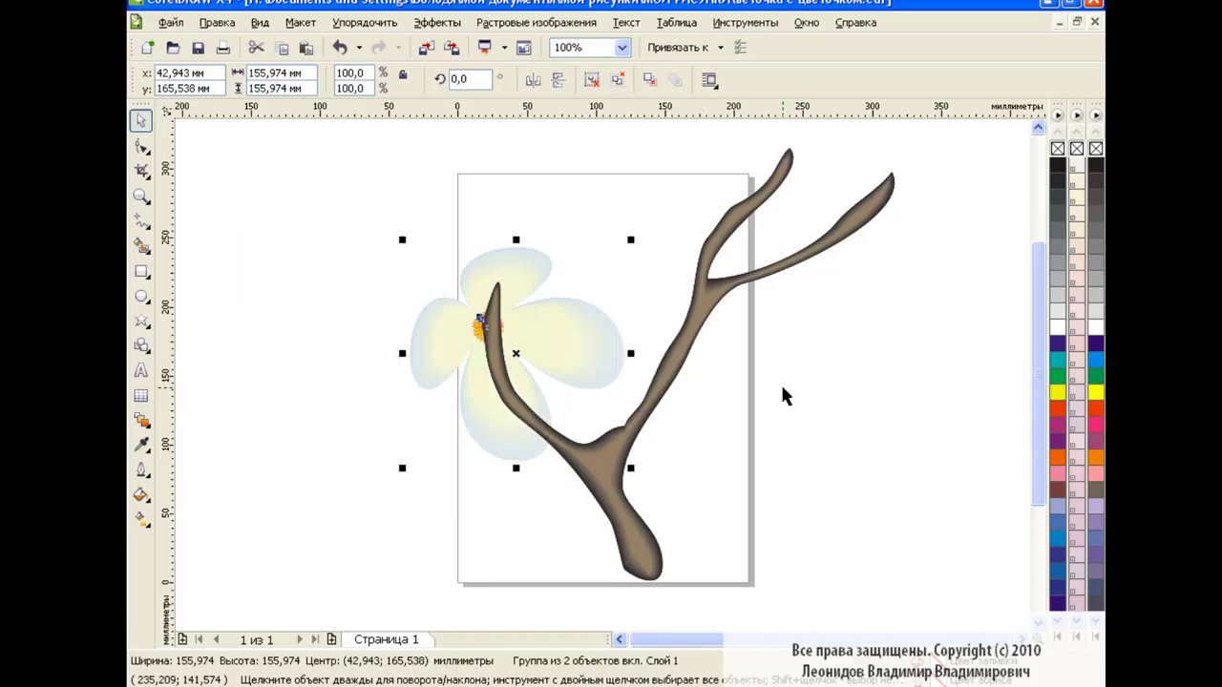
left_click(752, 278)
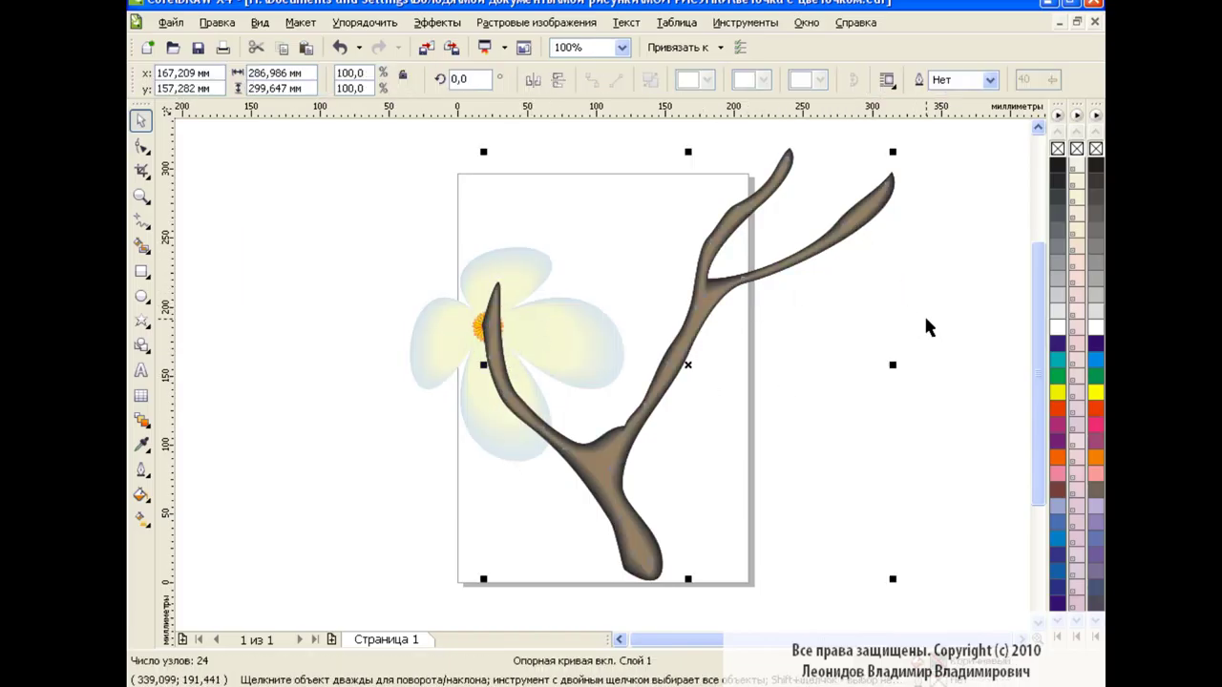
left_click(545, 367)
left_click_drag(545, 366, 341, 237)
mouse_move(445, 169)
left_mouse_down()
mouse_move(456, 227)
mouse_move(448, 138)
left_mouse_up()
left_click(365, 22)
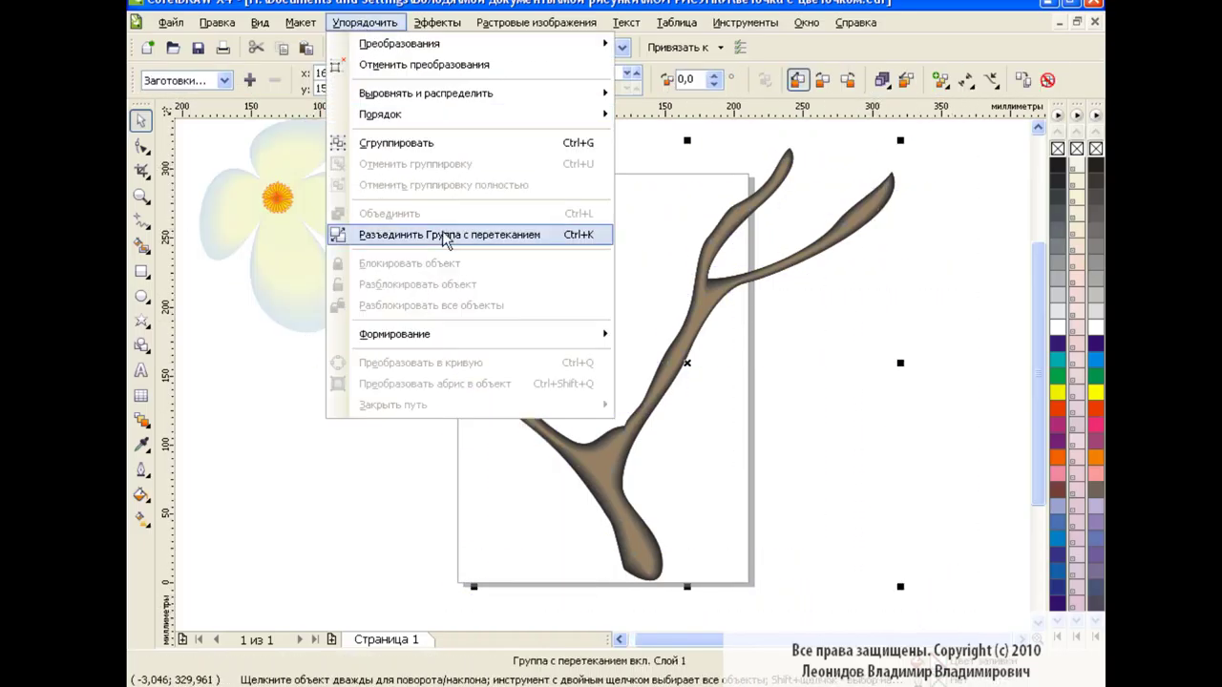
left_click(439, 232)
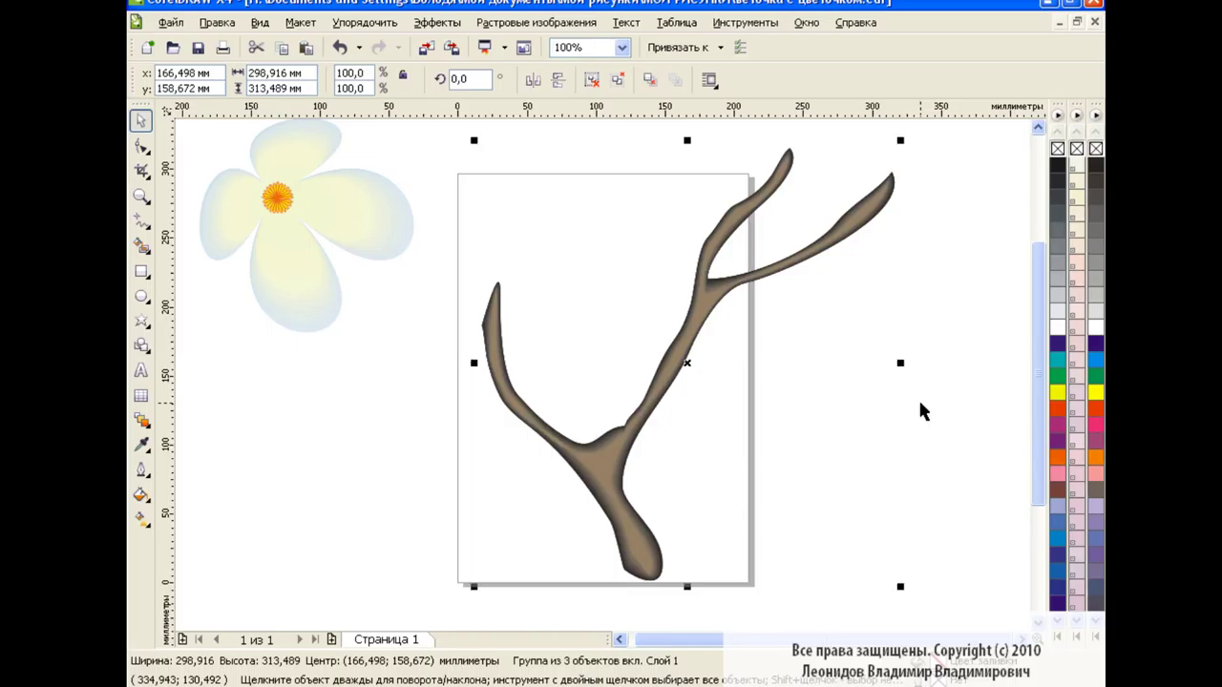
left_click_drag(299, 228, 513, 349)
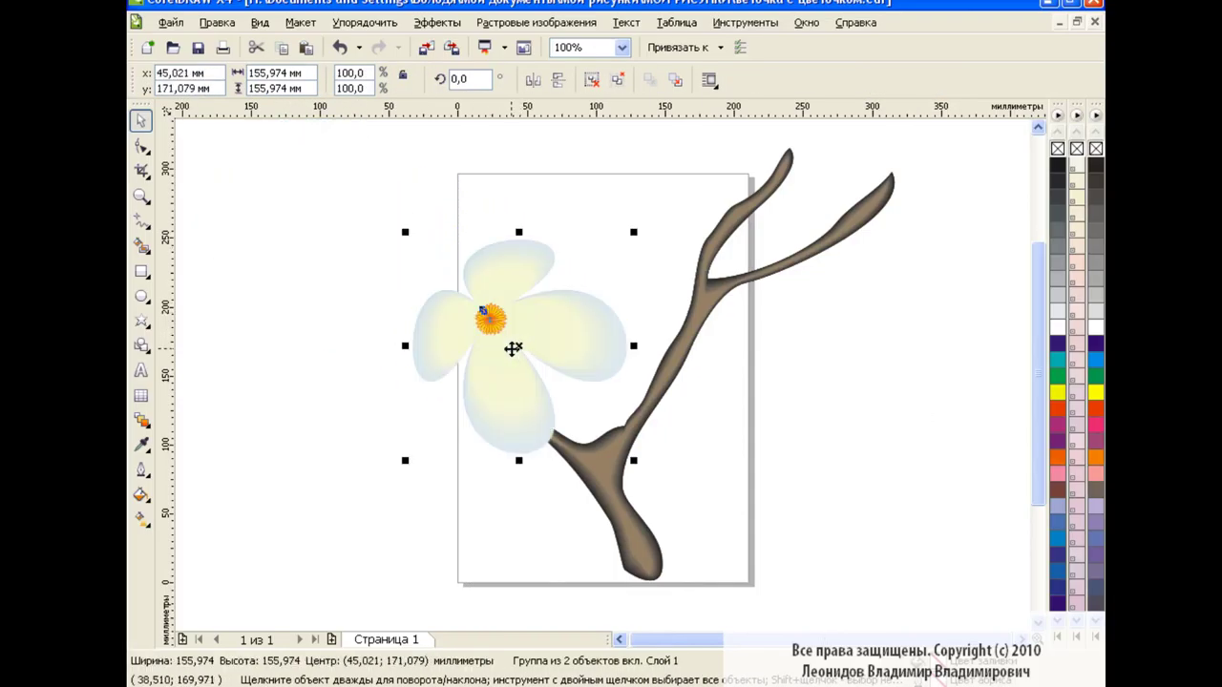
Step: Add two mirrored flower copies scaled to about 59% on the main and upper branches
left_click(532, 79)
left_click_drag(572, 318, 714, 294)
left_click_drag(557, 319, 777, 328)
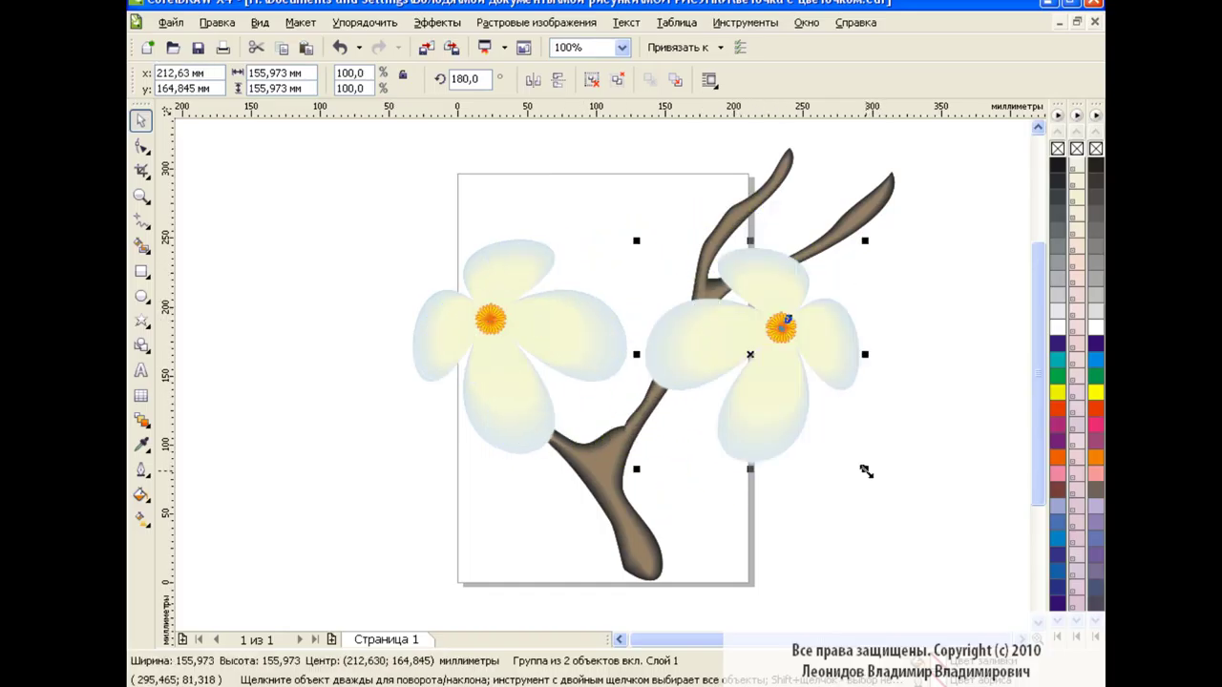
left_click_drag(862, 468, 769, 374)
left_click_drag(725, 296, 685, 365)
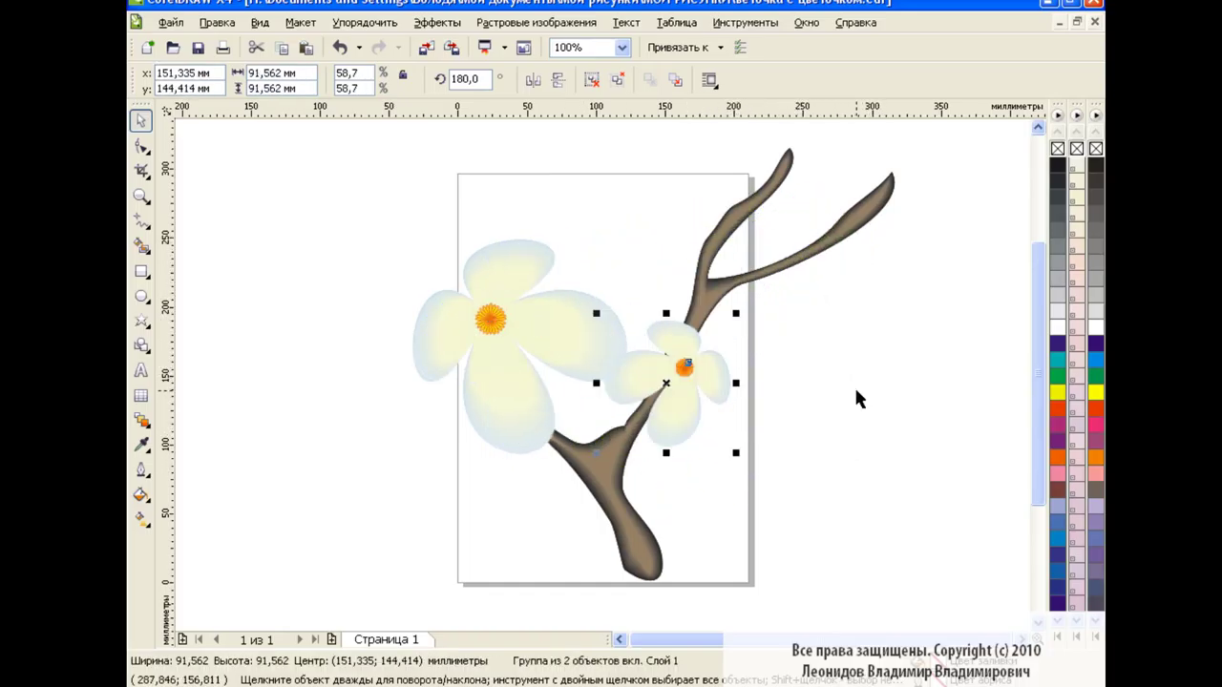
mouse_move(714, 341)
left_mouse_down()
mouse_move(807, 270)
mouse_move(733, 245)
left_mouse_up()
left_click(559, 80)
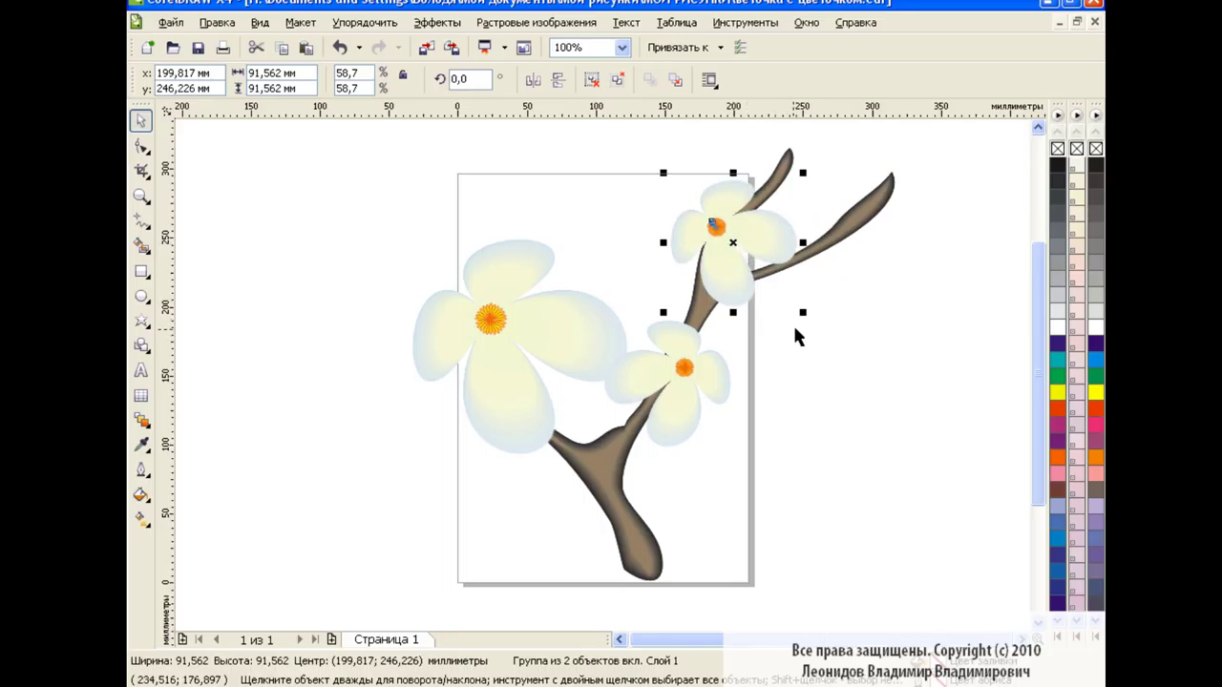
Step: Add smaller flower copies toward the base, scaled to about 37% and 22%
left_click(673, 381)
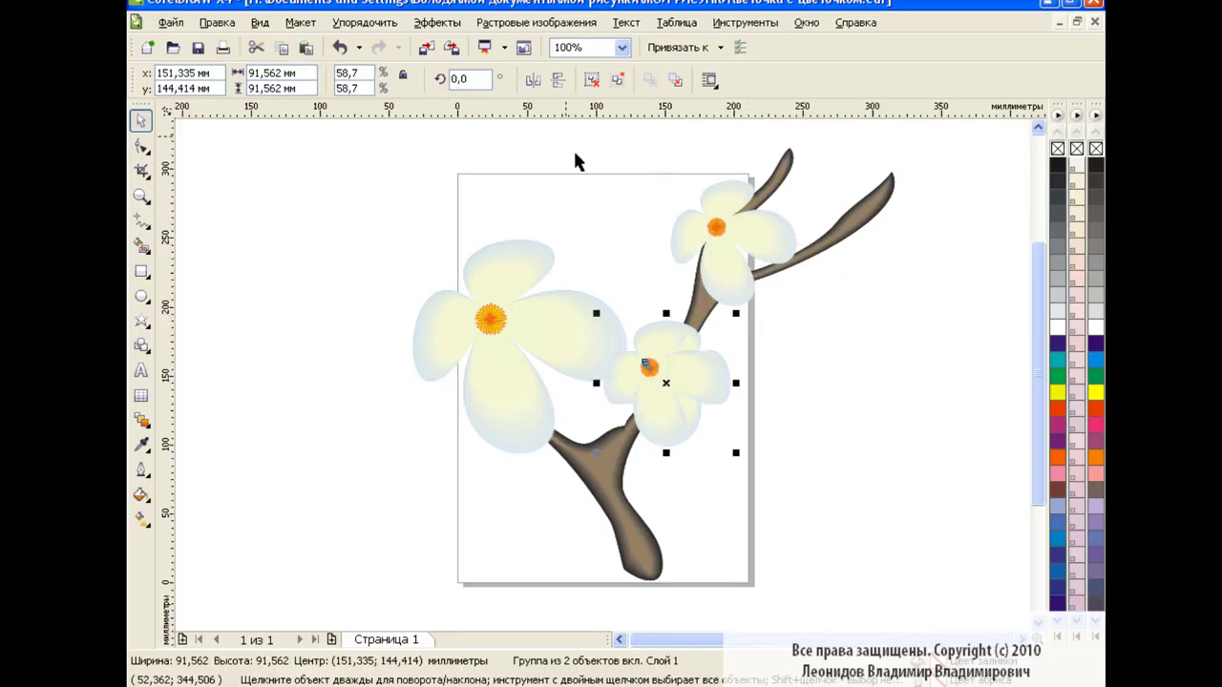
left_click_drag(684, 368, 618, 476)
left_click_drag(664, 565, 631, 518)
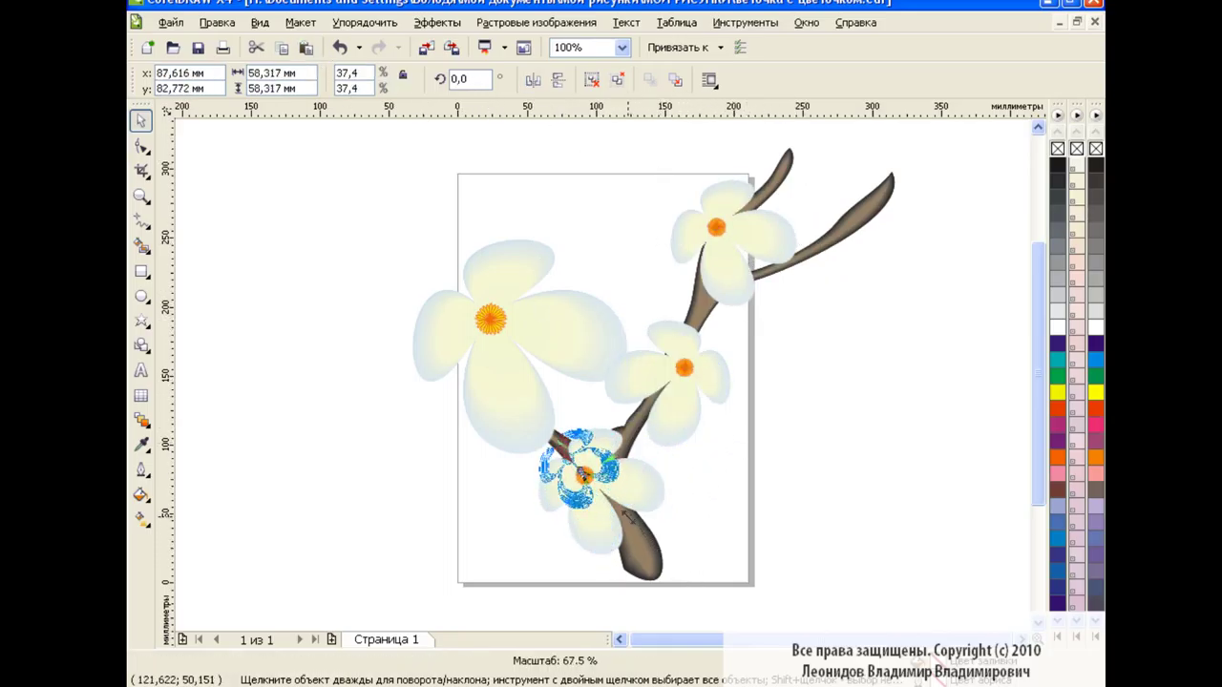
left_click(778, 467)
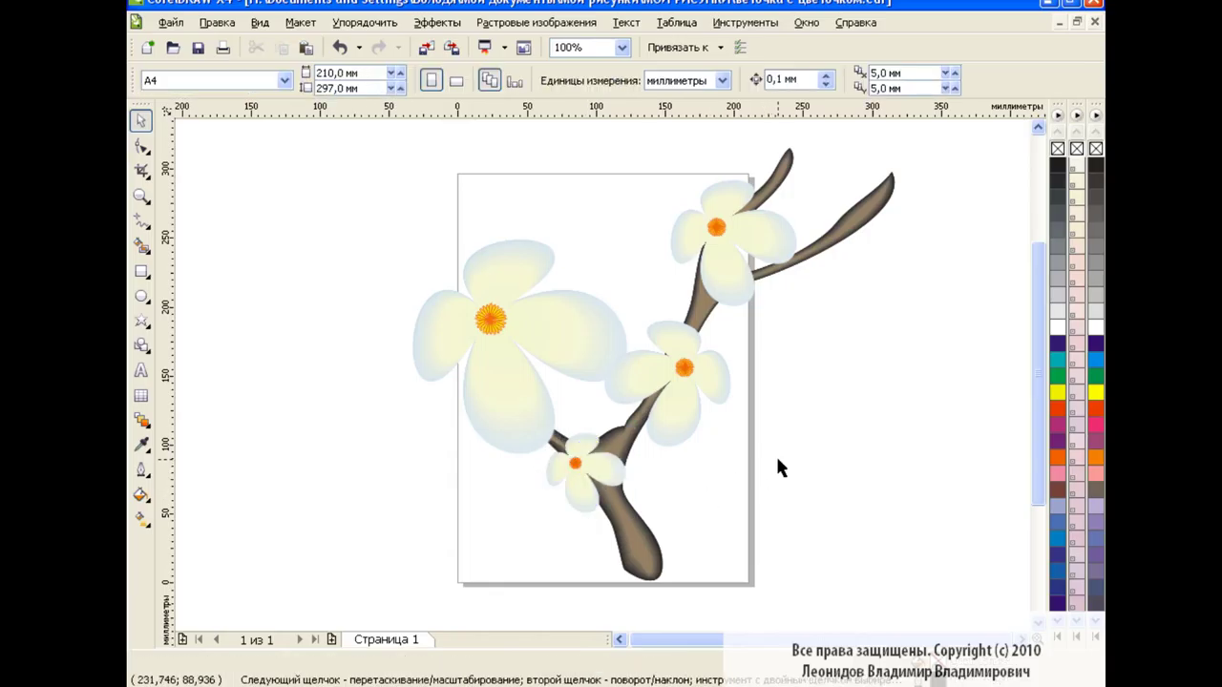
left_click(684, 368)
mouse_move(694, 373)
left_mouse_down()
mouse_move(655, 404)
mouse_move(655, 530)
left_mouse_up()
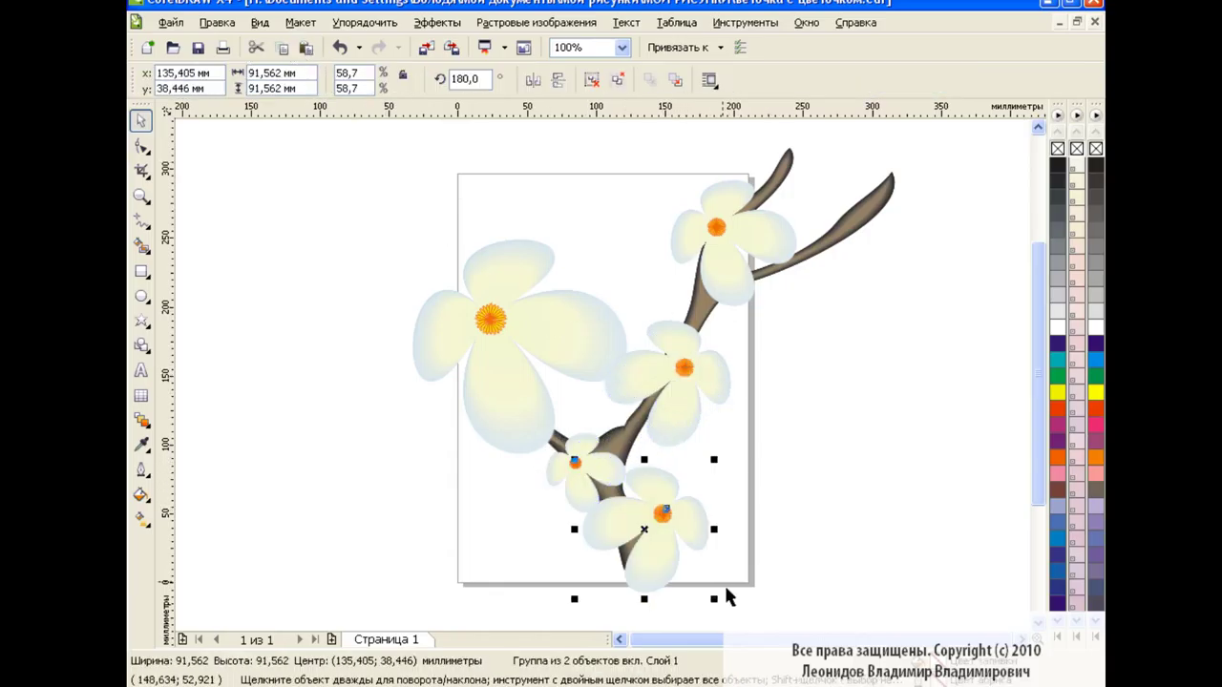
mouse_move(729, 586)
left_mouse_down()
mouse_move(647, 510)
mouse_move(633, 523)
left_mouse_up()
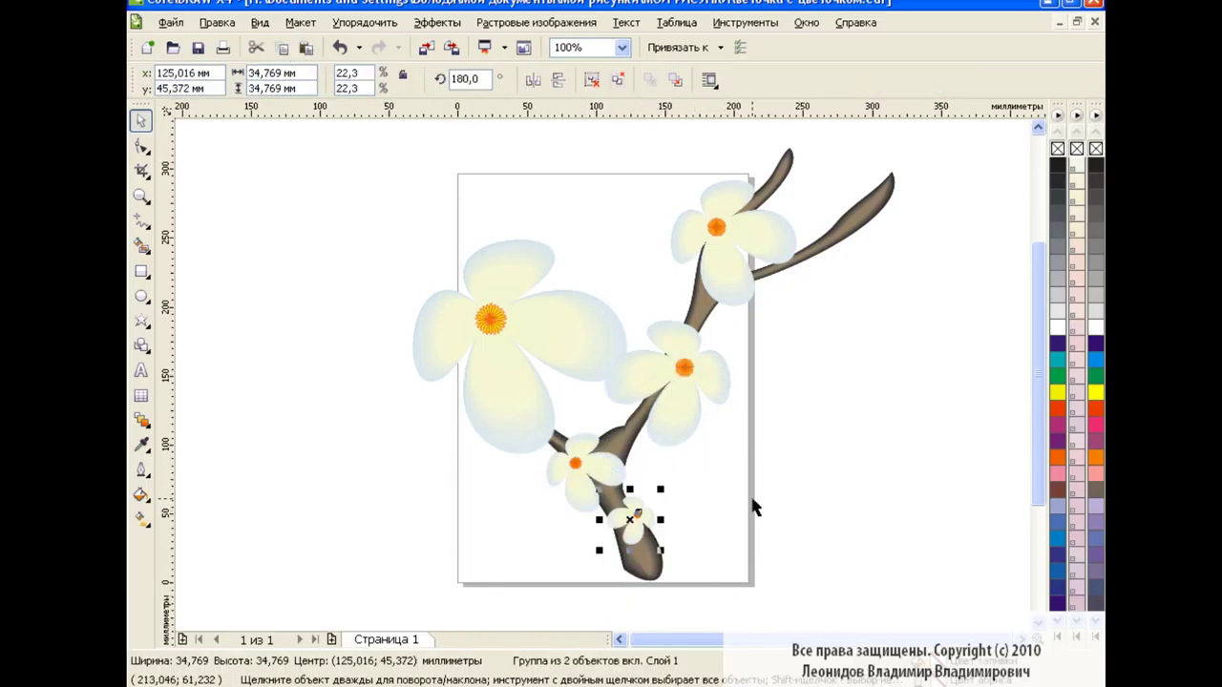
left_click(773, 483)
left_click(589, 349)
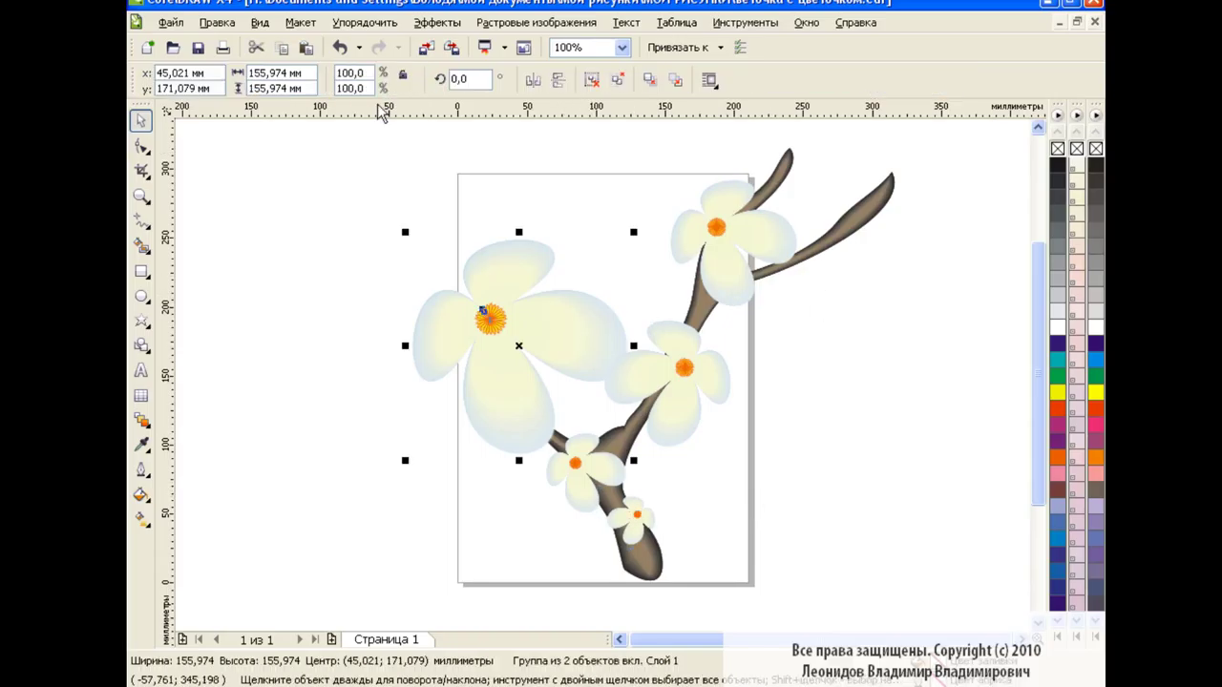
Step: Place a mirrored full-size flower copy at the upper right tip and reposition the small flowers
left_click(533, 79)
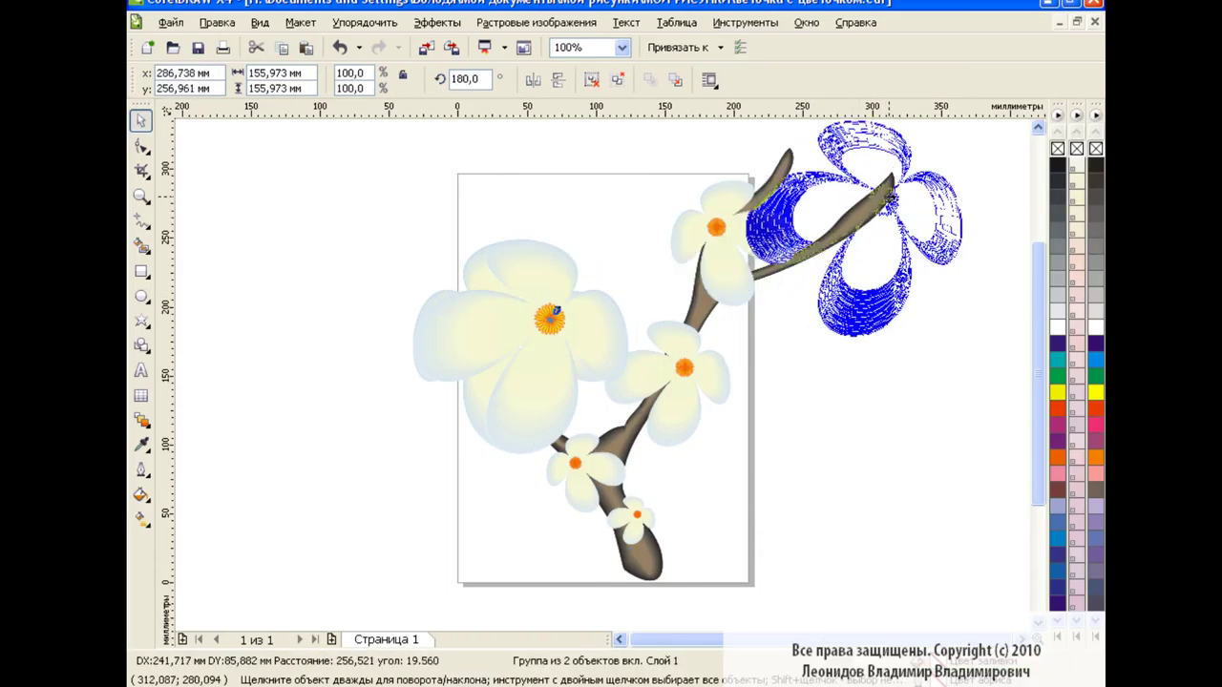
left_click_drag(554, 315, 893, 194)
left_click(723, 240)
left_click_drag(723, 239, 702, 264)
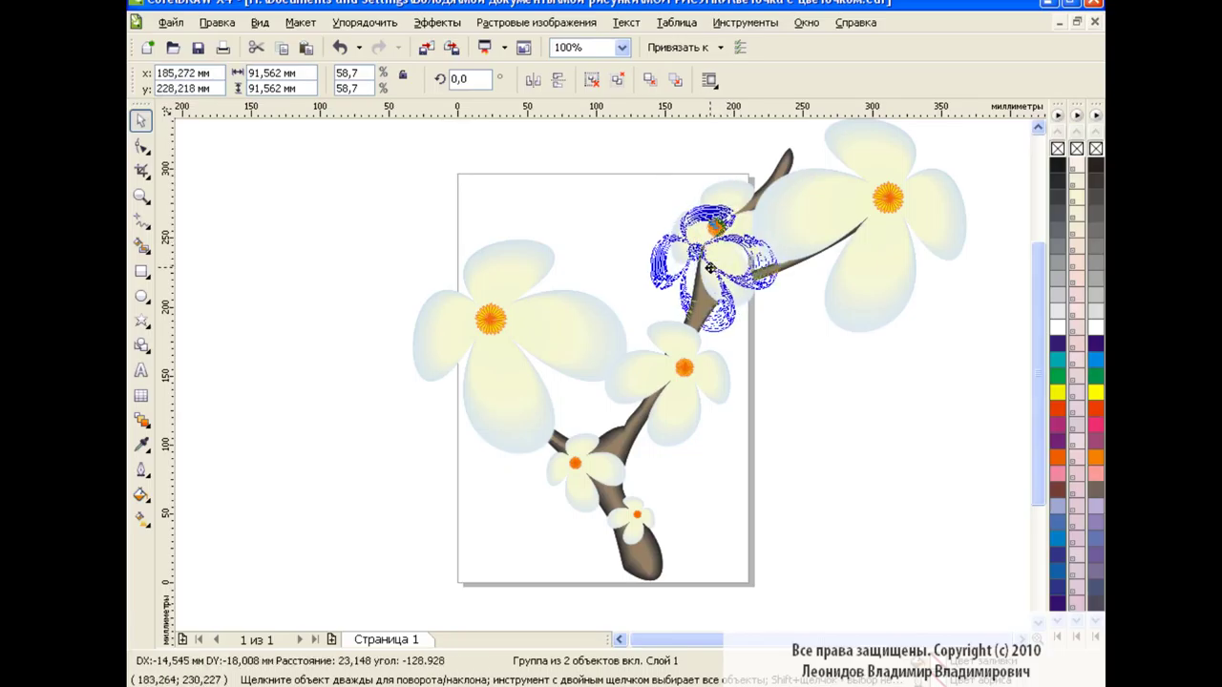
left_click(871, 385)
left_click_drag(696, 390, 682, 407)
left_click(848, 403)
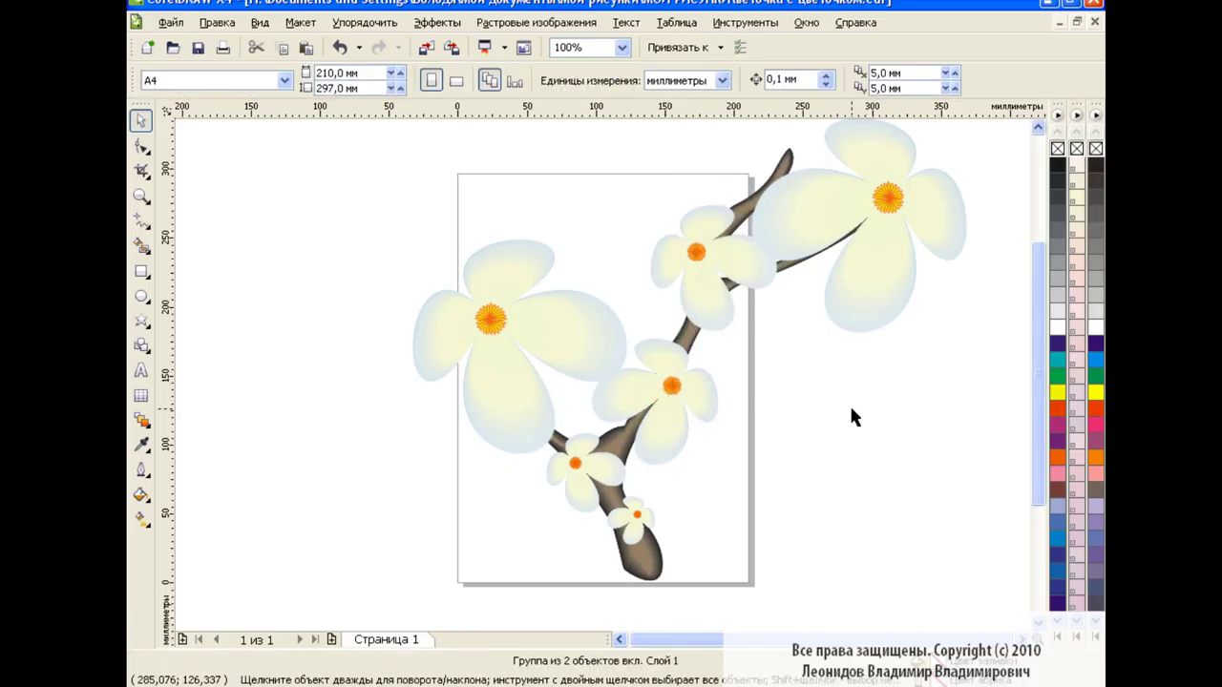
left_click_drag(1041, 350, 1041, 318)
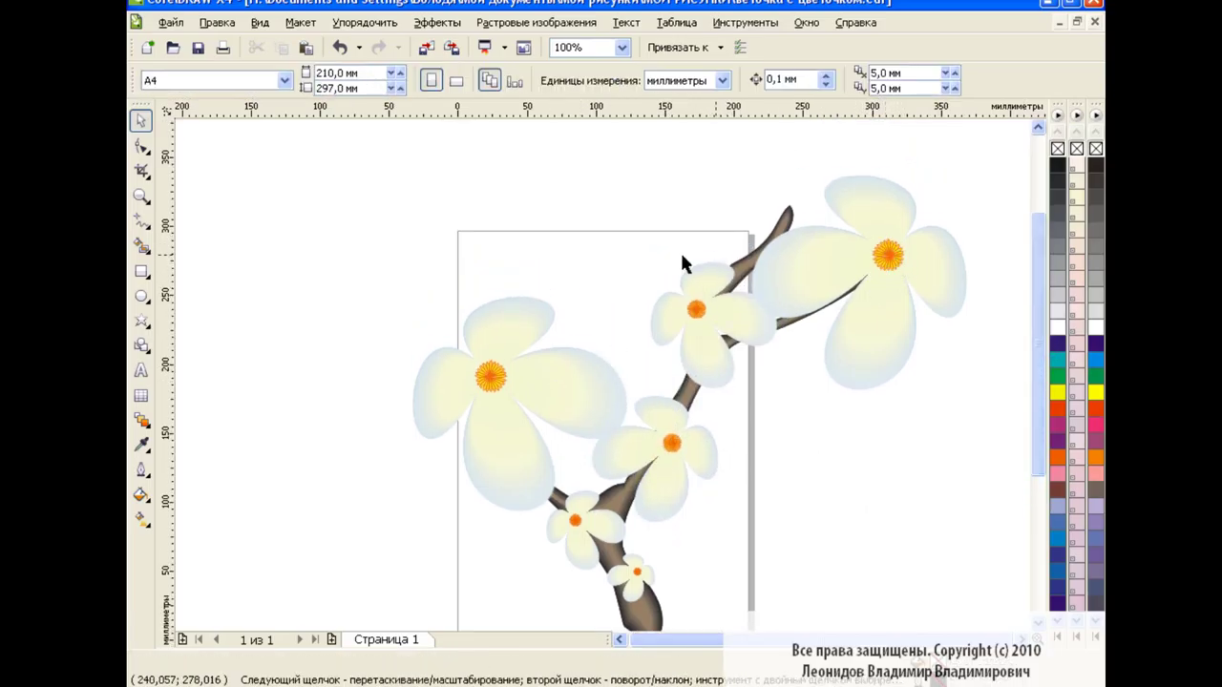
Step: Add another large flower copy at the upper right, scaled to 67.1%
left_click(528, 379)
left_click_drag(523, 403, 796, 197)
scroll(968, 474, "up", 2)
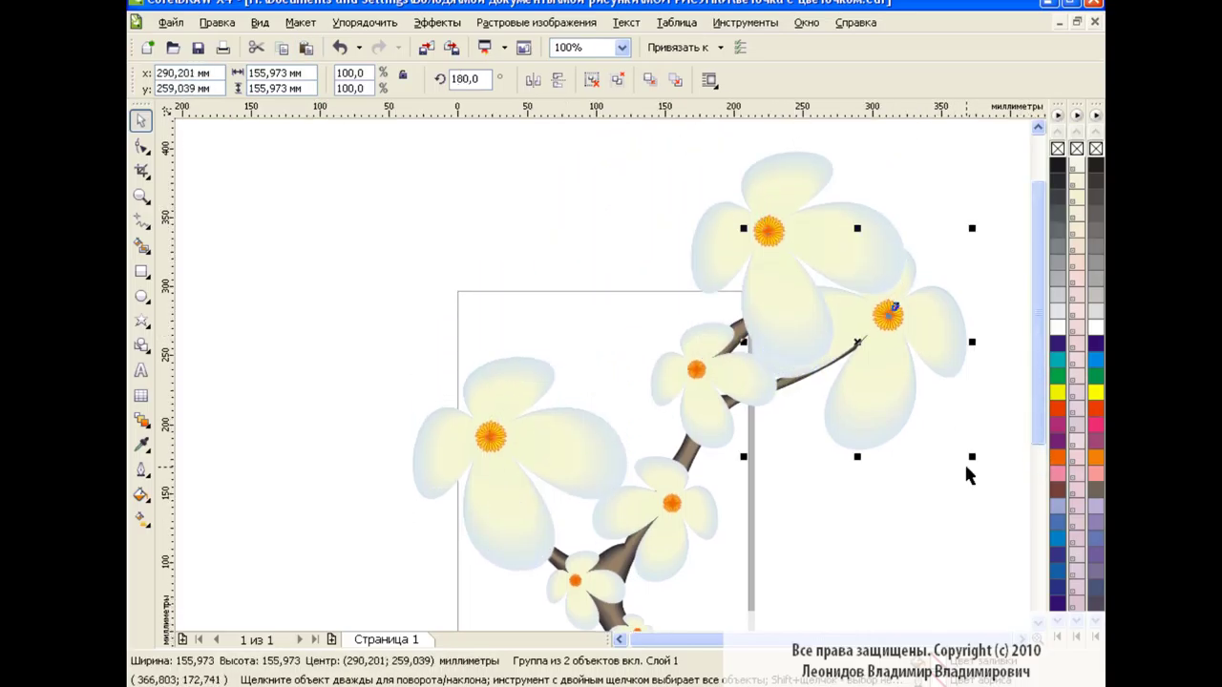
left_click_drag(971, 457, 902, 384)
left_click_drag(840, 305, 878, 345)
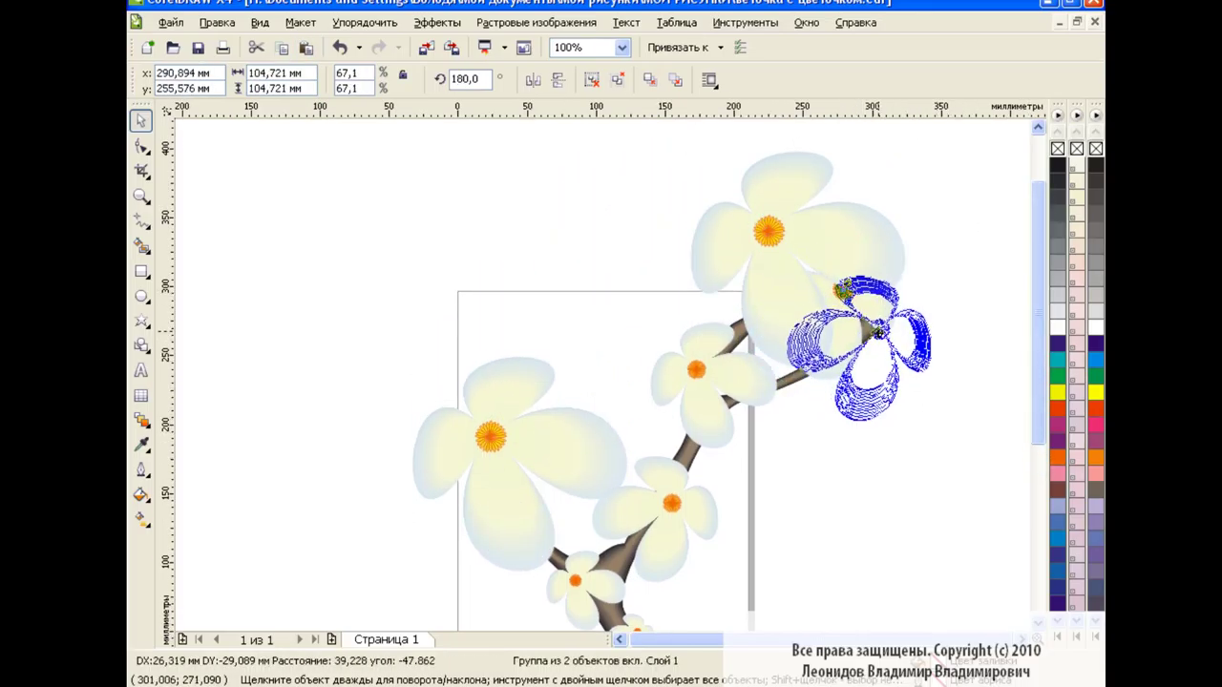
left_click(989, 471)
scroll(1021, 348, "down", 1)
left_click(621, 47)
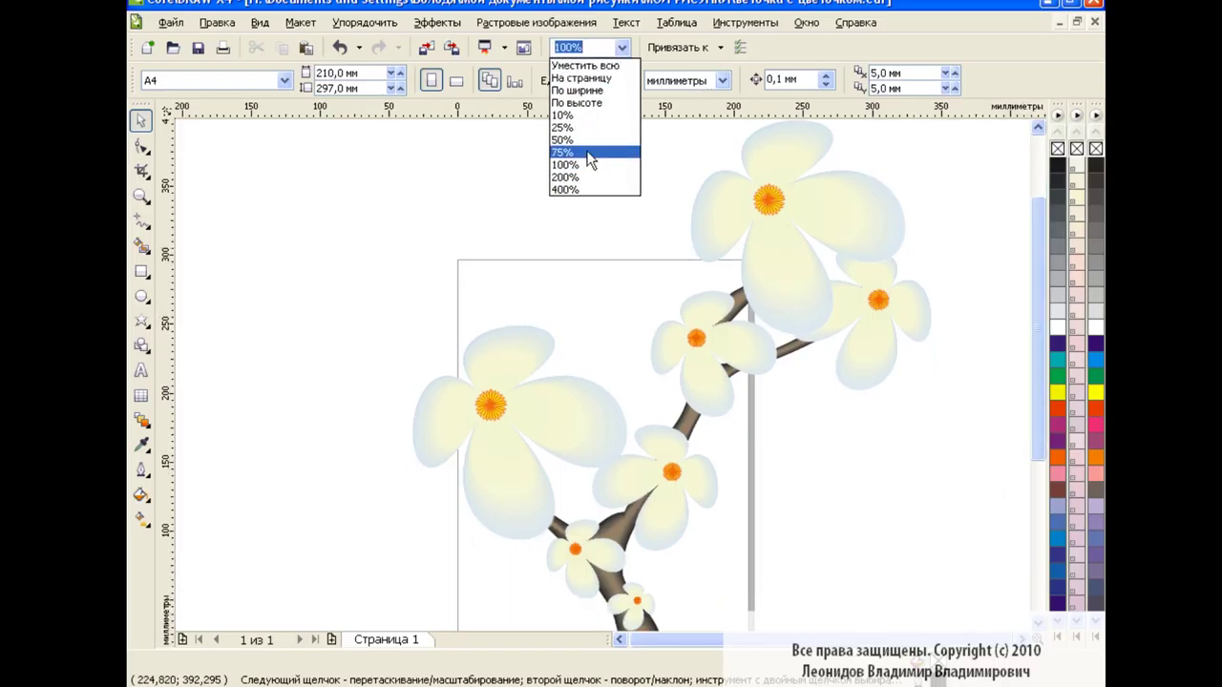
Step: At 75% zoom, draw a 543 × 445 mm rectangle framing the whole flowering branch
left_click(563, 153)
mouse_move(379, 166)
left_mouse_down()
mouse_move(902, 618)
mouse_move(817, 528)
left_mouse_up()
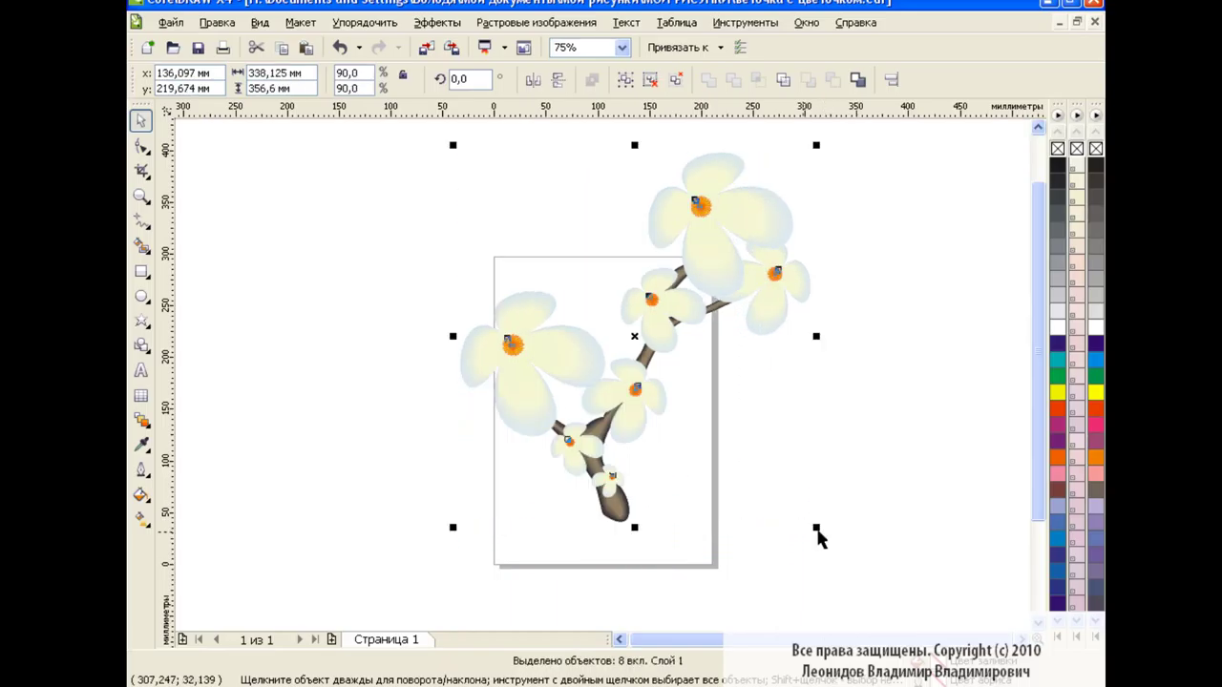
left_click(842, 468)
left_click_drag(352, 145, 914, 590)
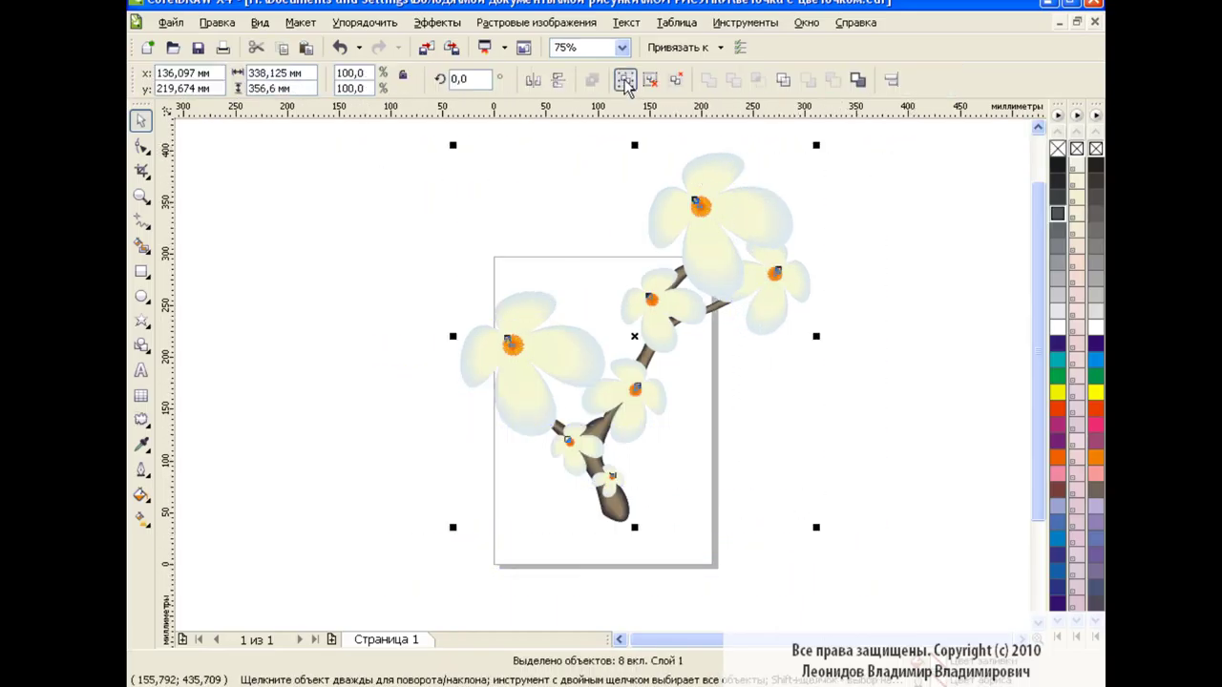
left_click(756, 322)
left_click(141, 271)
mouse_move(342, 127)
left_mouse_down()
mouse_move(665, 428)
mouse_move(916, 595)
mouse_move(904, 589)
left_mouse_up()
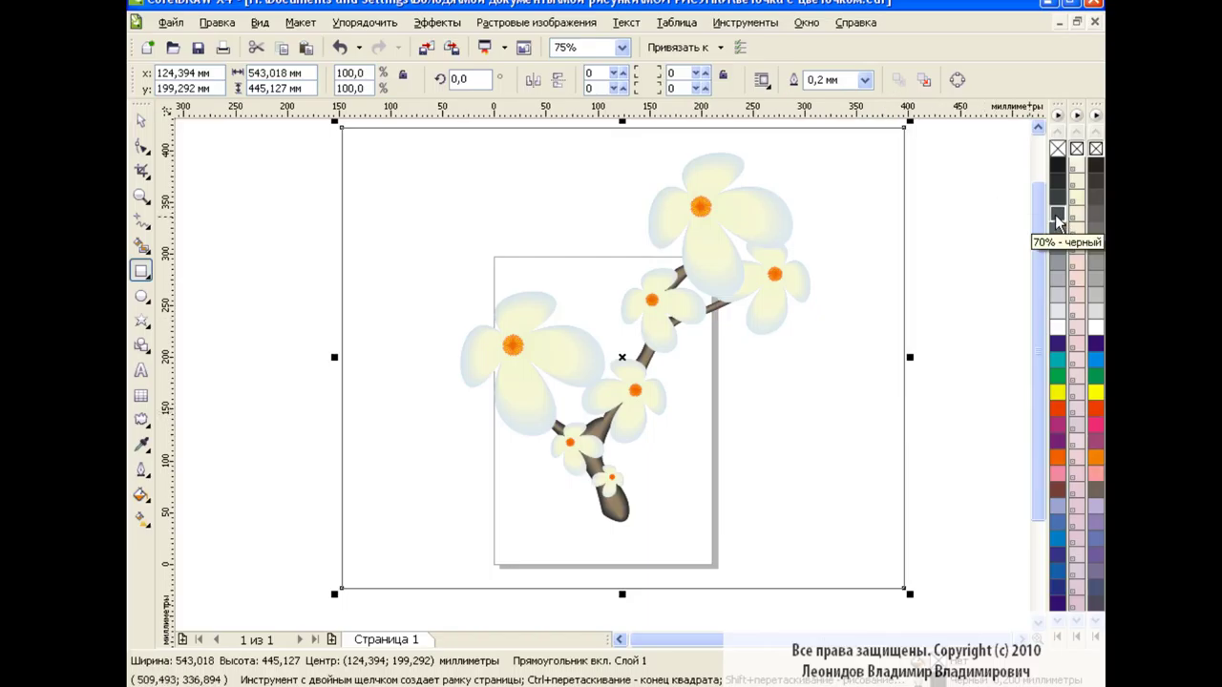
Step: Fill the rectangle dark grey and send it behind the branch, after trying lighter greys
left_click(1058, 235)
key("shift+Page_Down")
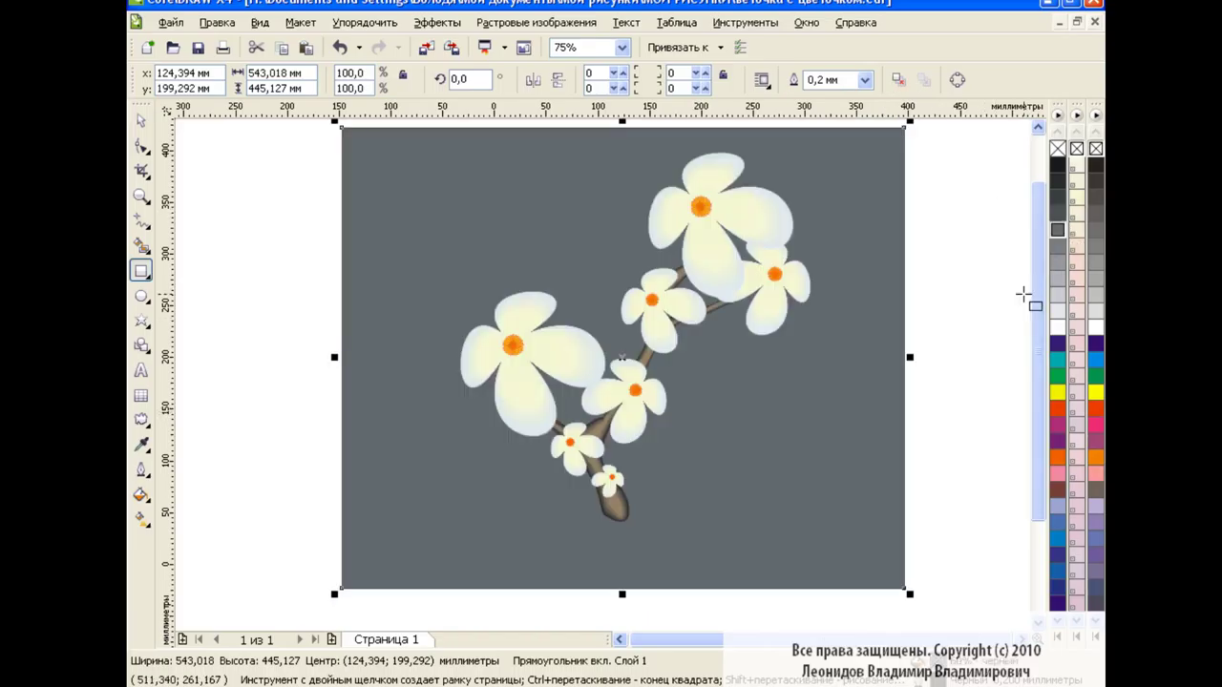
left_click(1056, 248)
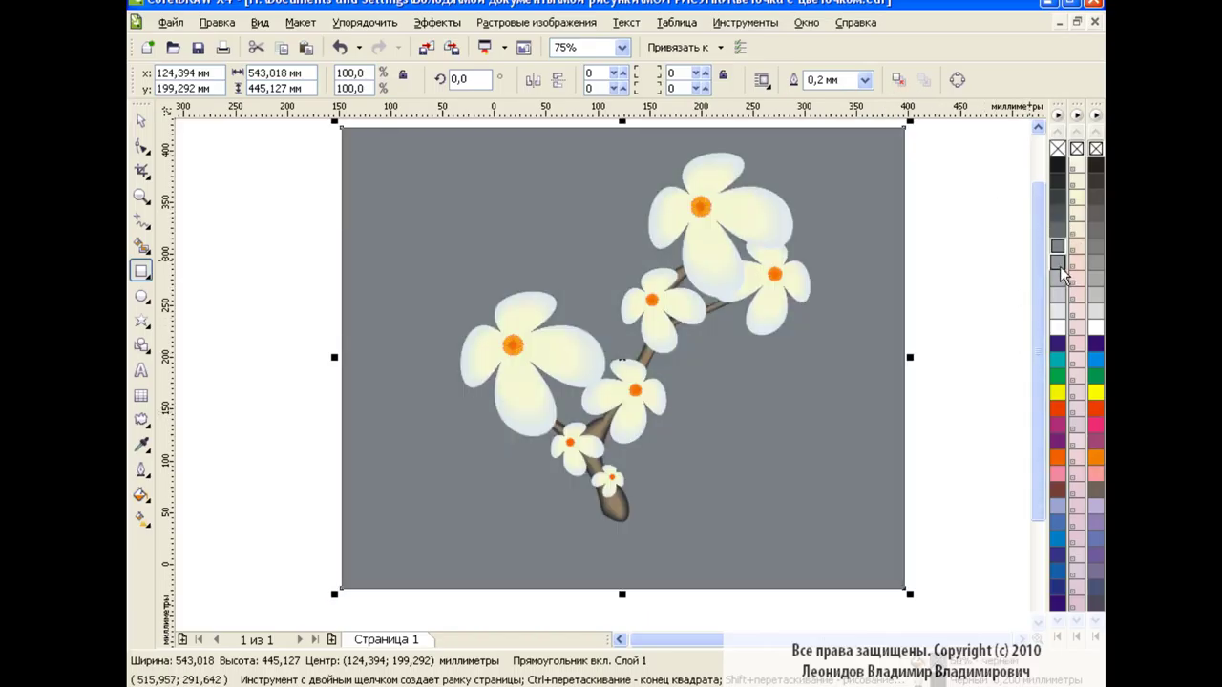
left_click(1059, 273)
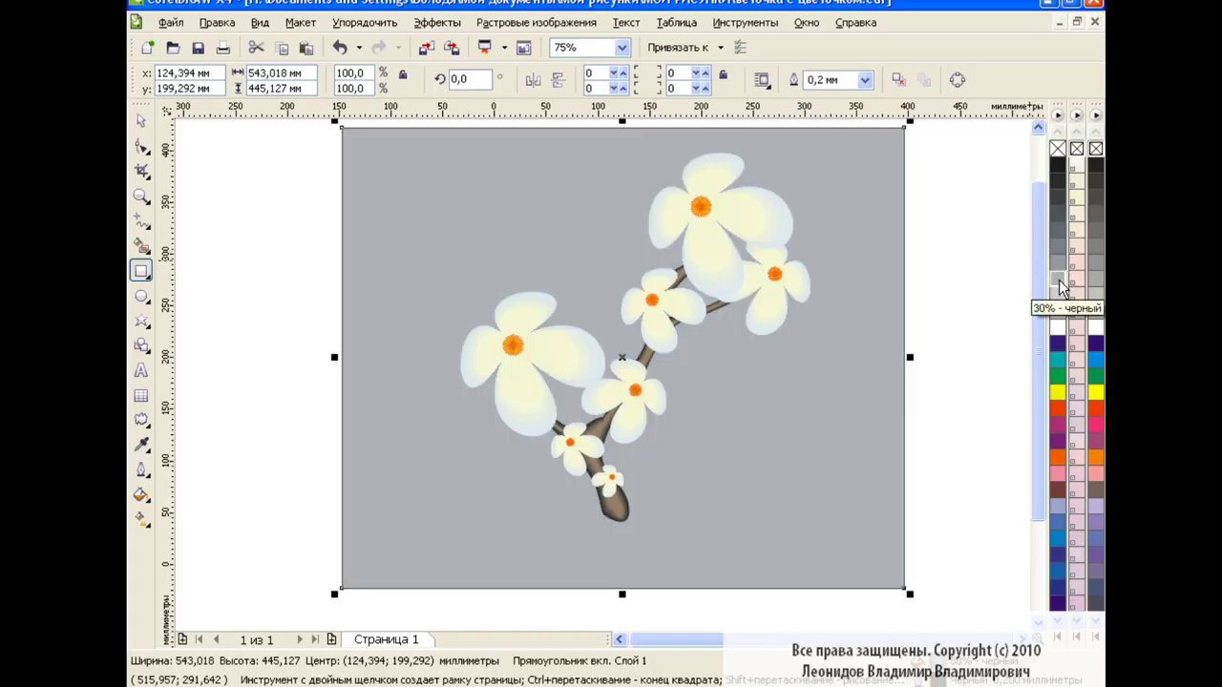
left_click(141, 119)
left_click(940, 279)
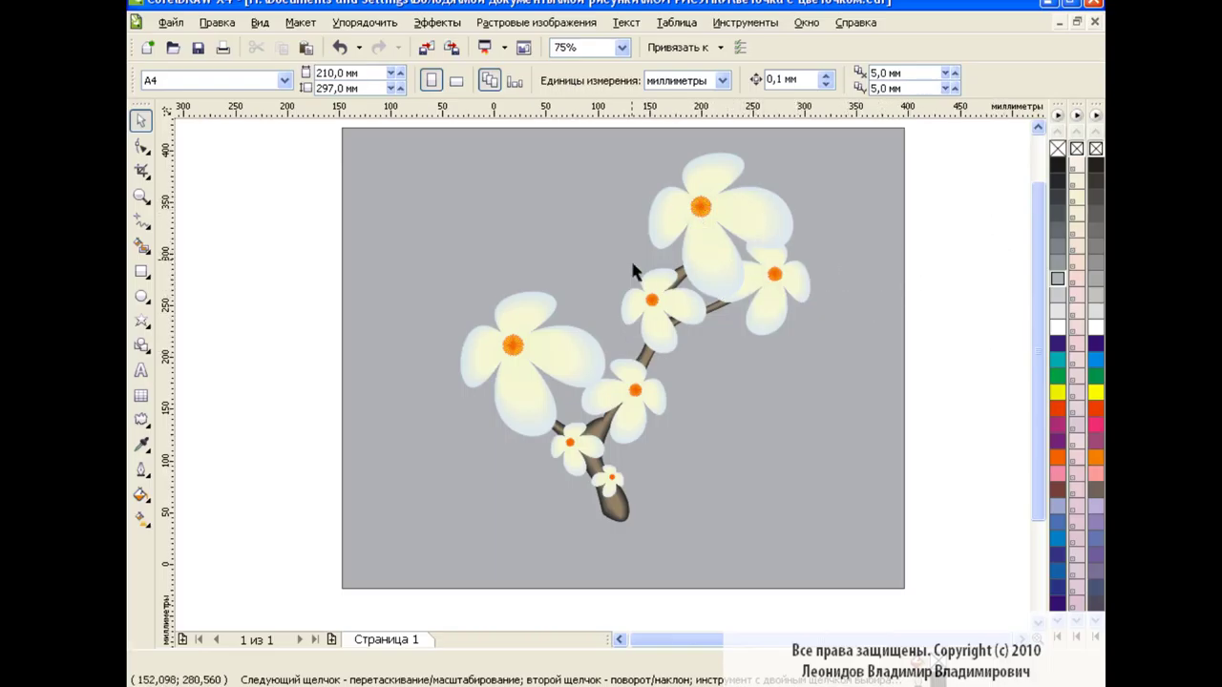
left_click(844, 256)
left_click(1057, 229)
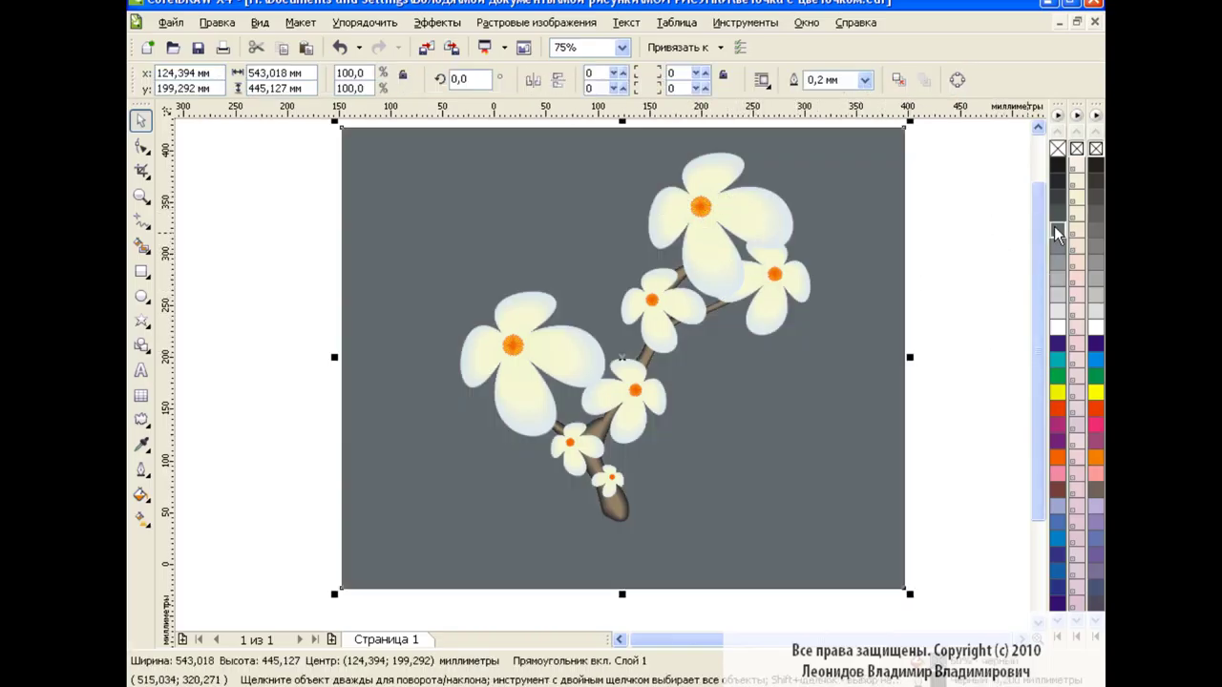
left_click(989, 303)
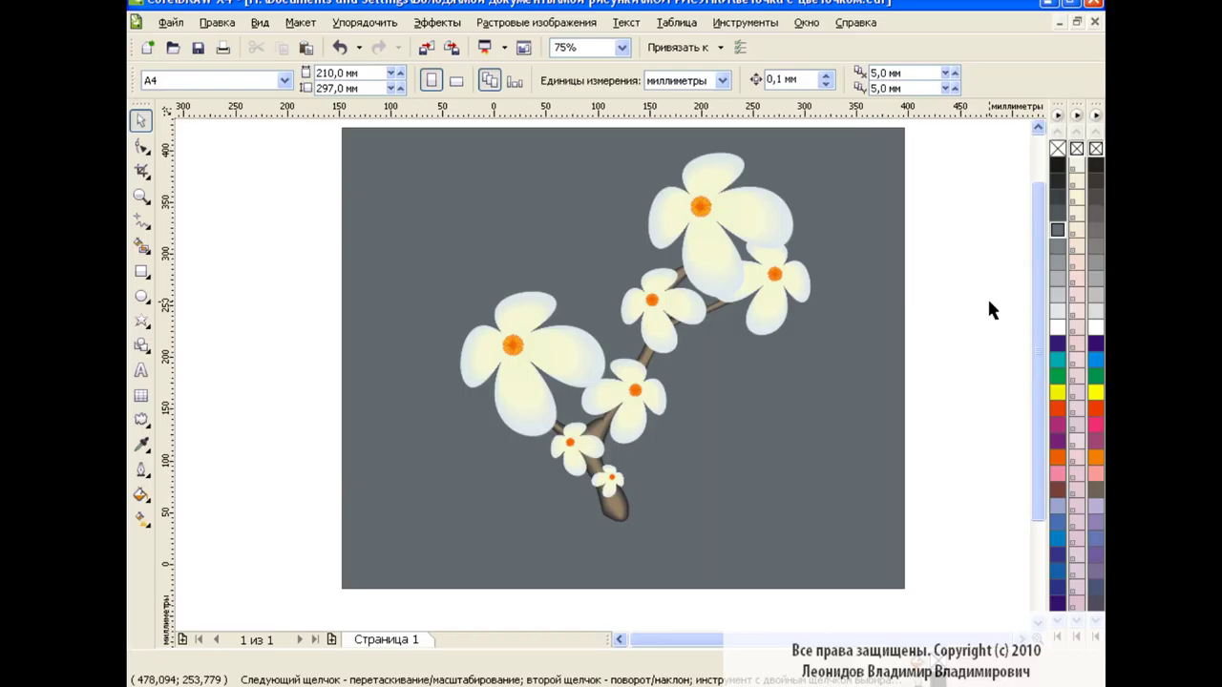